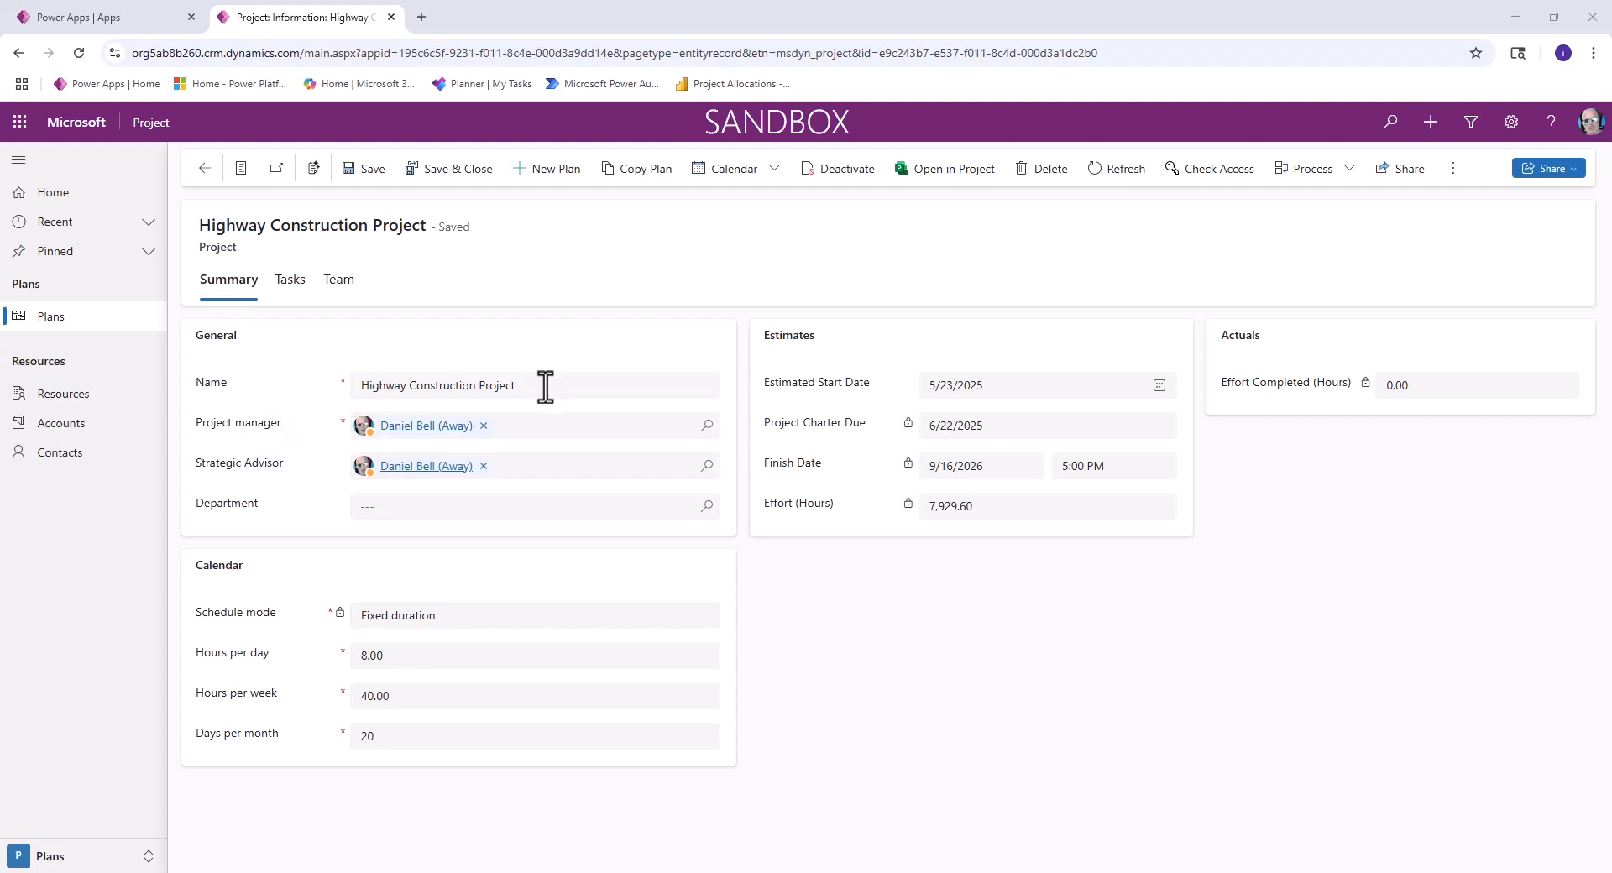
- Close the Highway Construction Project record and open the IDEMO1 app for editing
left_click_drag(545, 387, 312, 401)
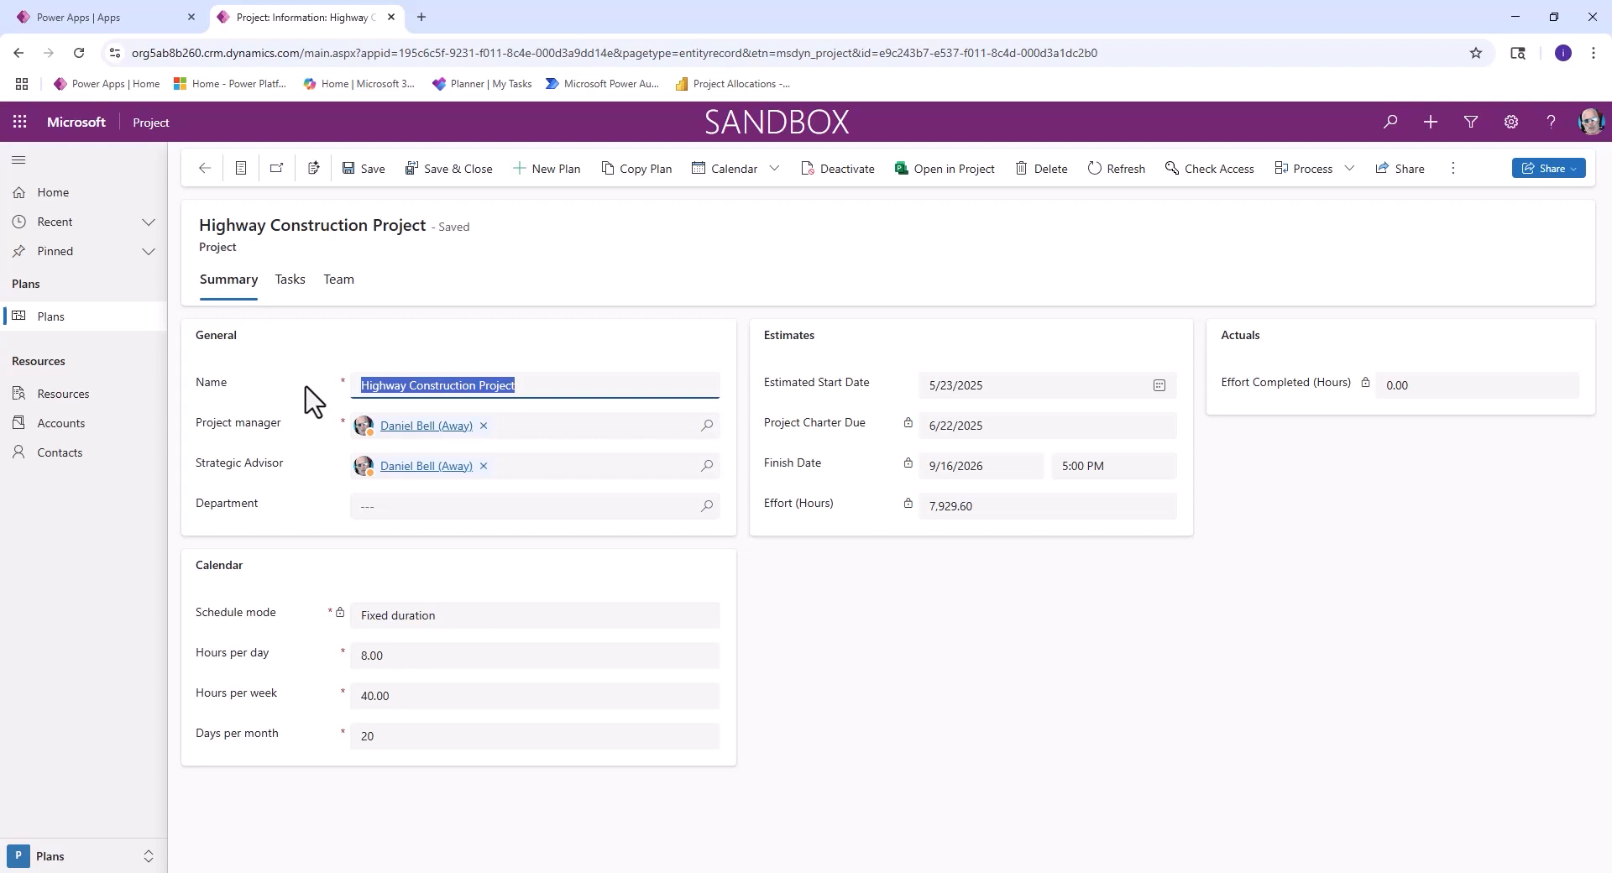
left_click(412, 342)
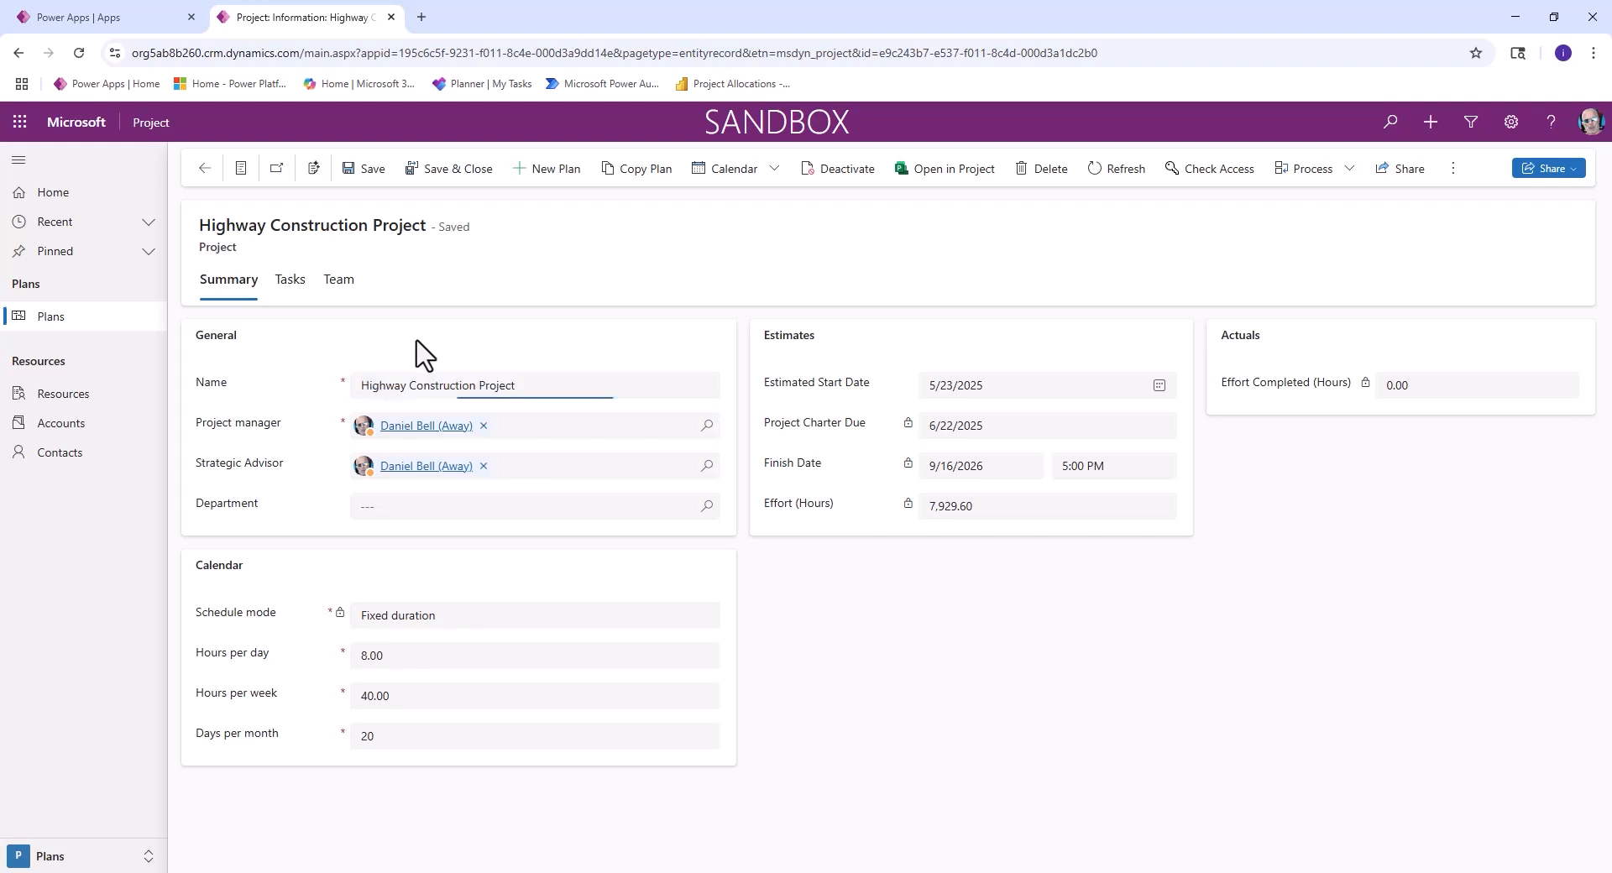
left_click(390, 17)
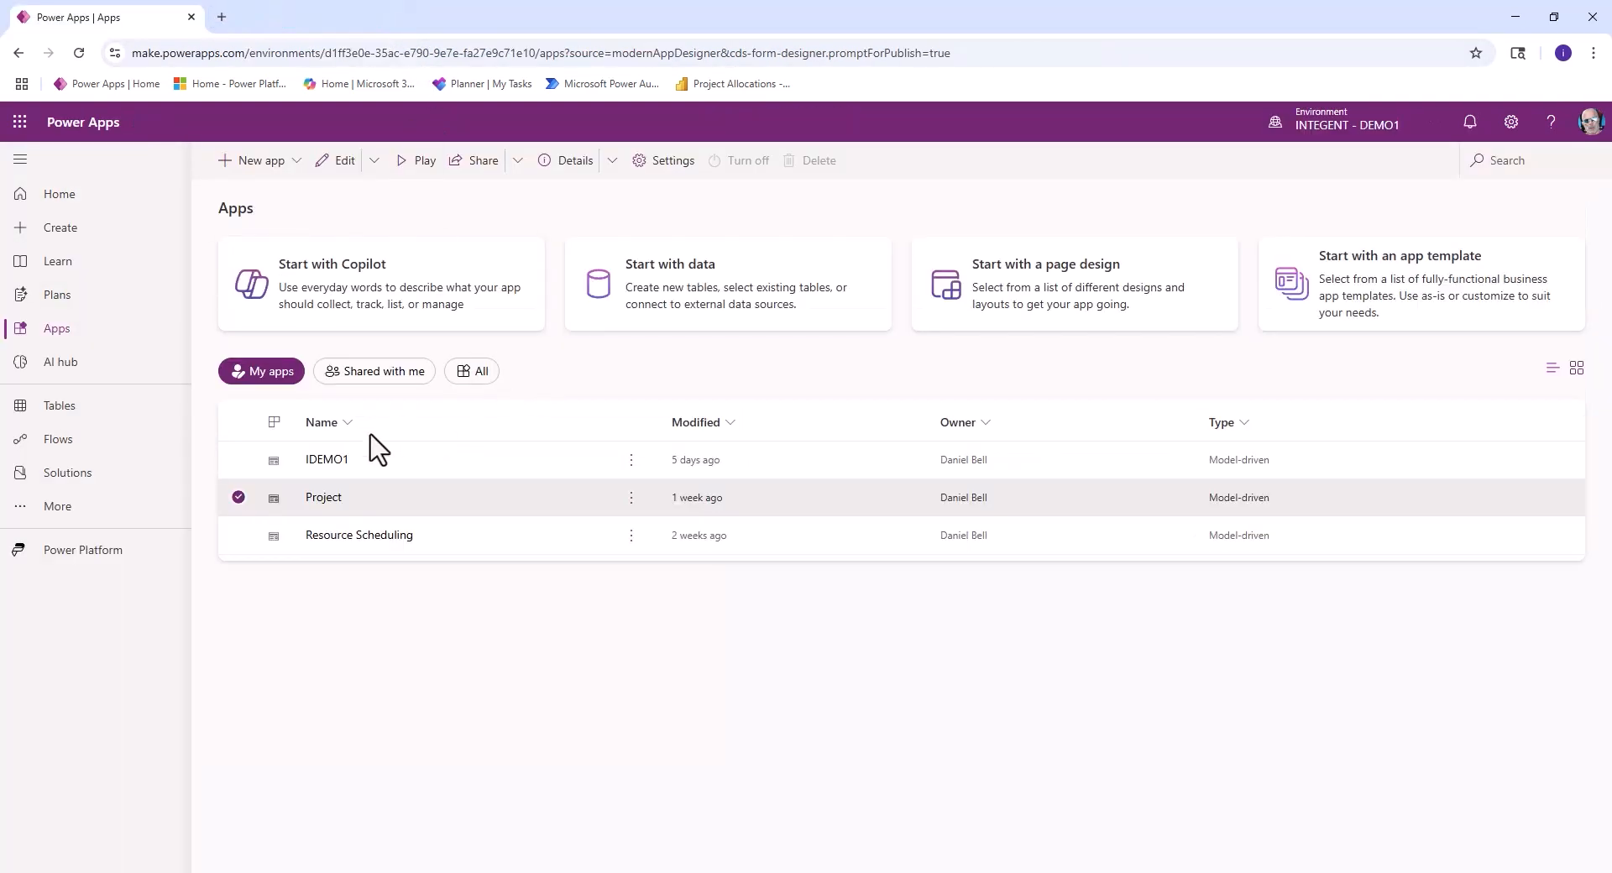
left_click(252, 463)
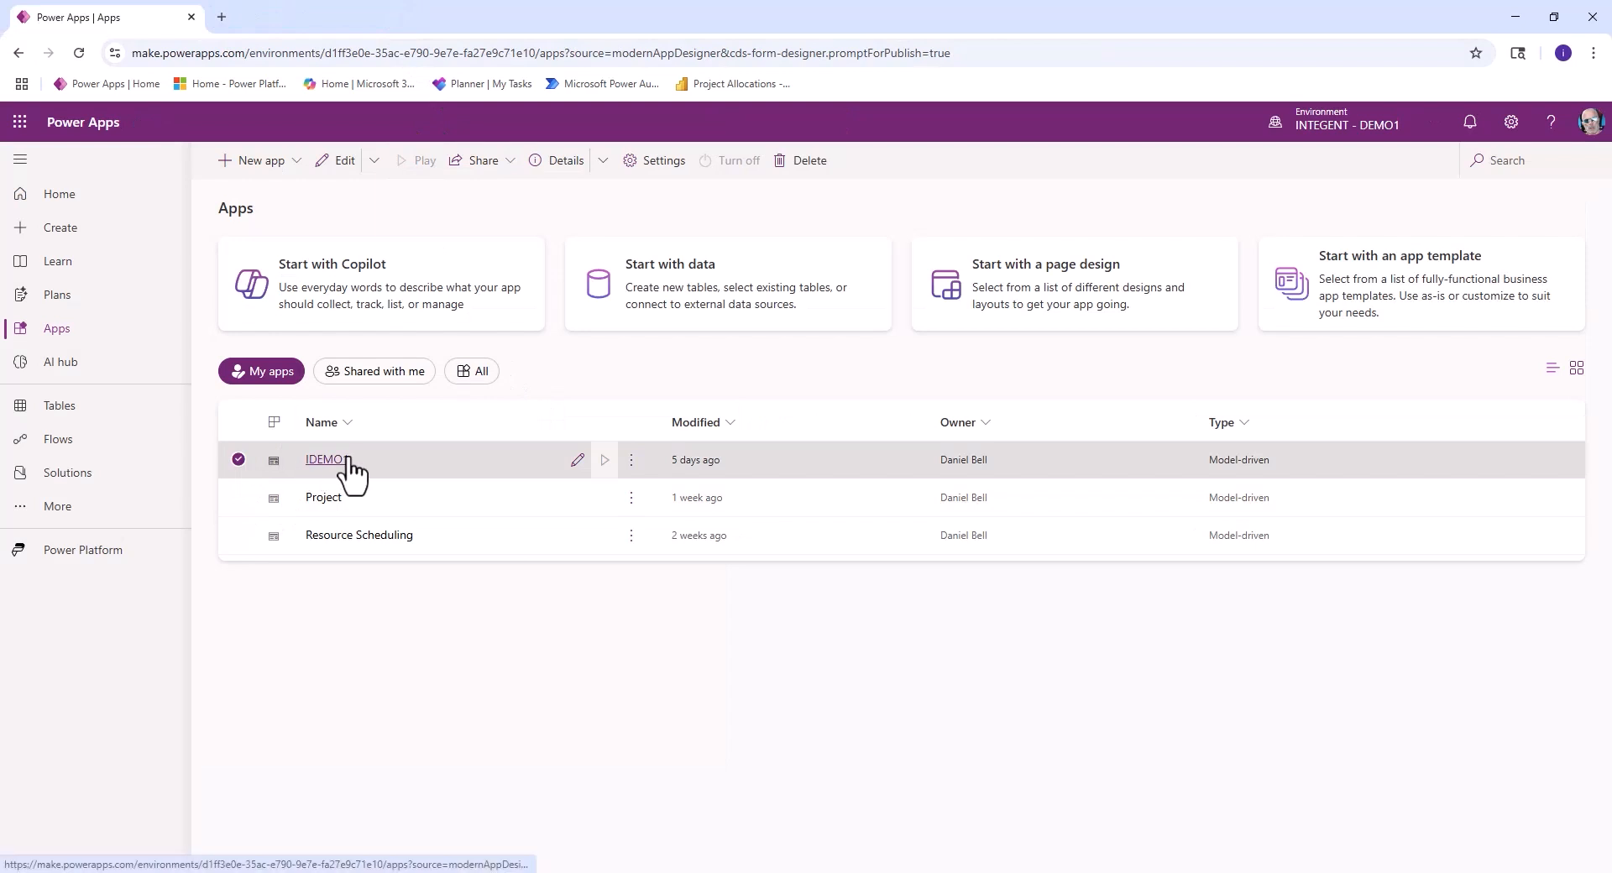
left_click(579, 461)
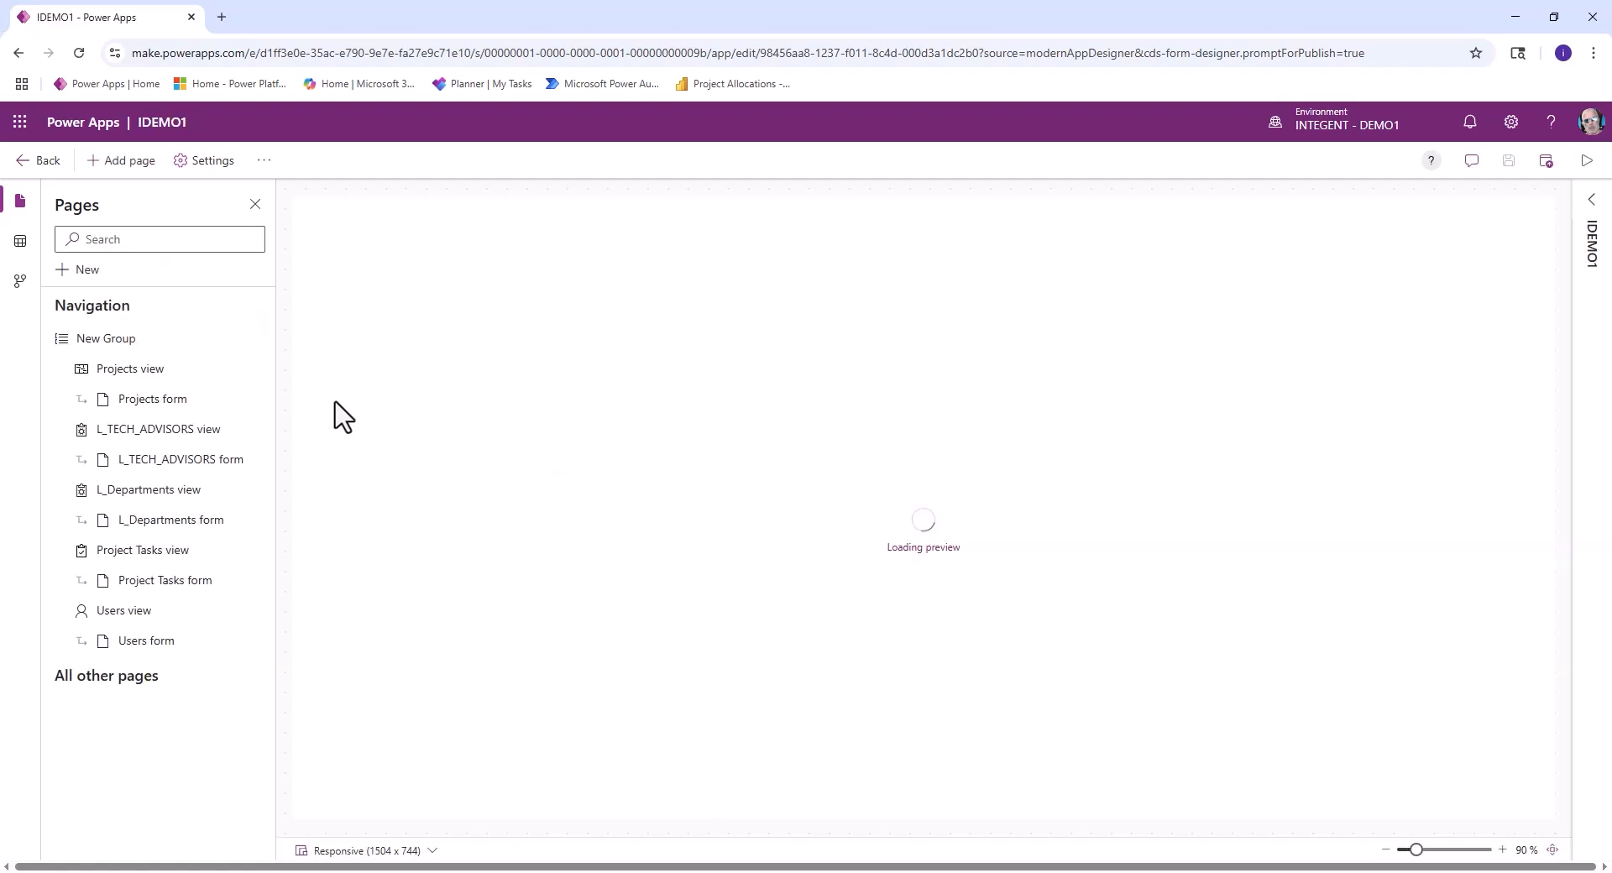
- Open the app's Project table for editing from its data tables
left_click(21, 246)
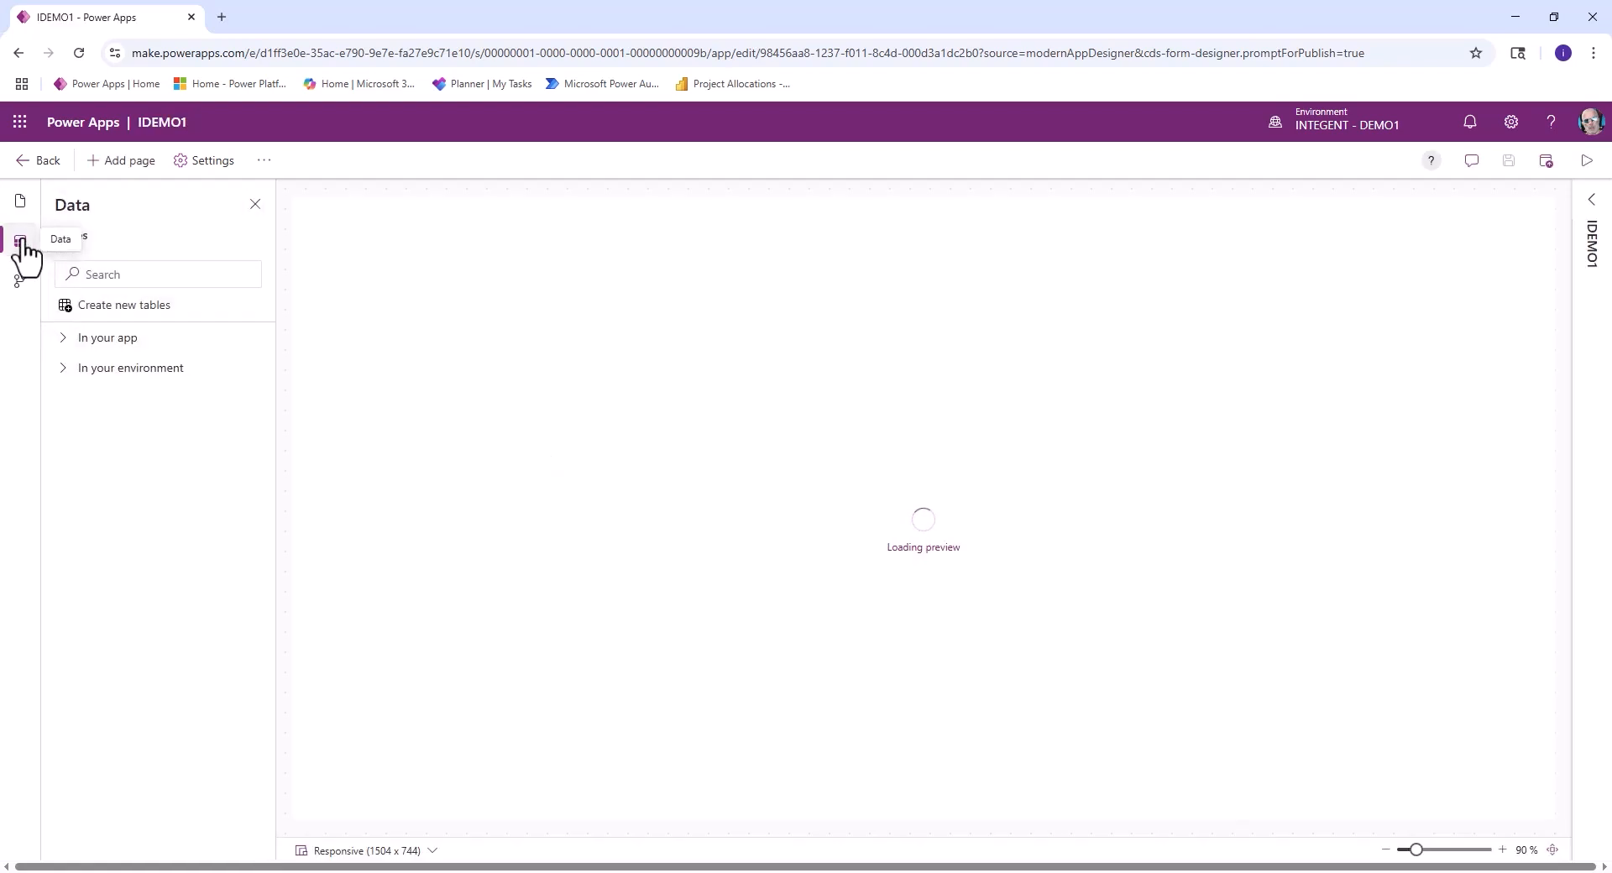
left_click(62, 340)
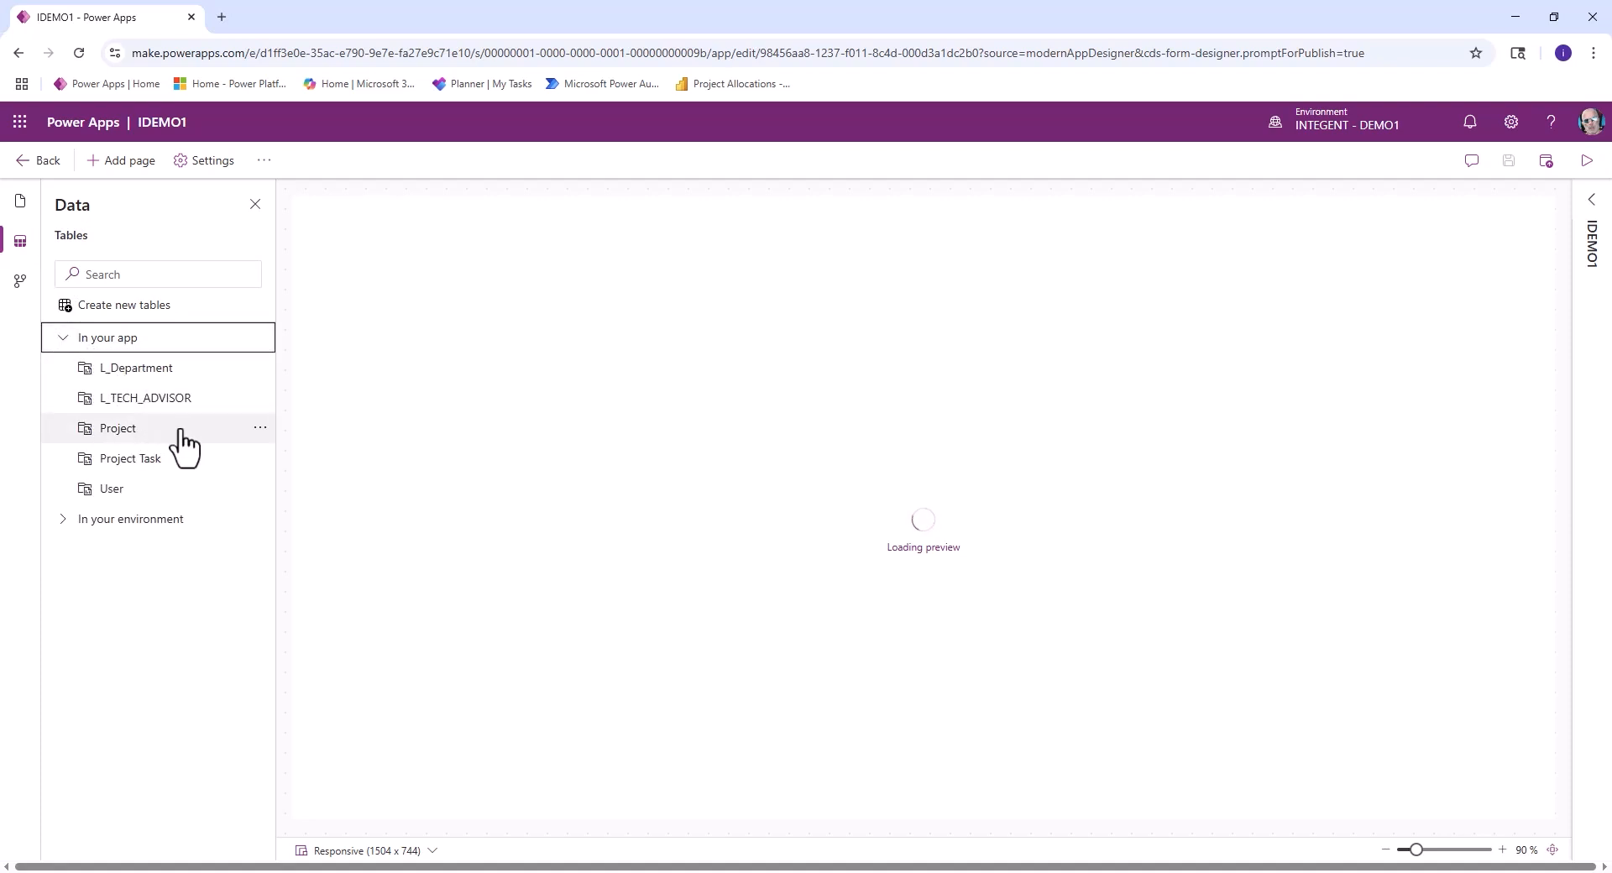
left_click(261, 430)
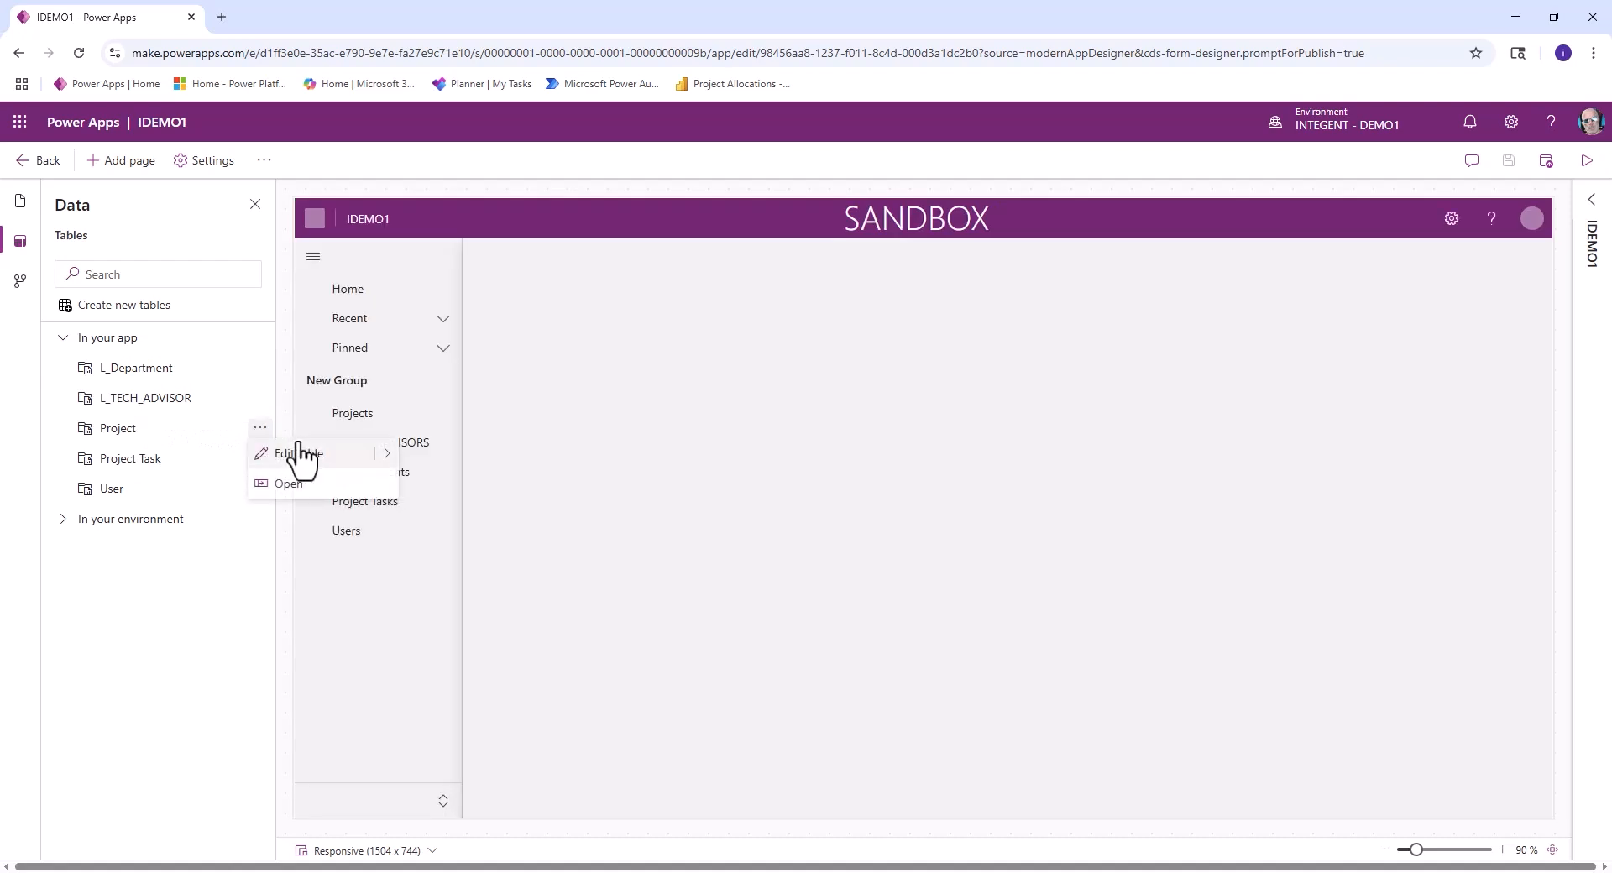
left_click(307, 464)
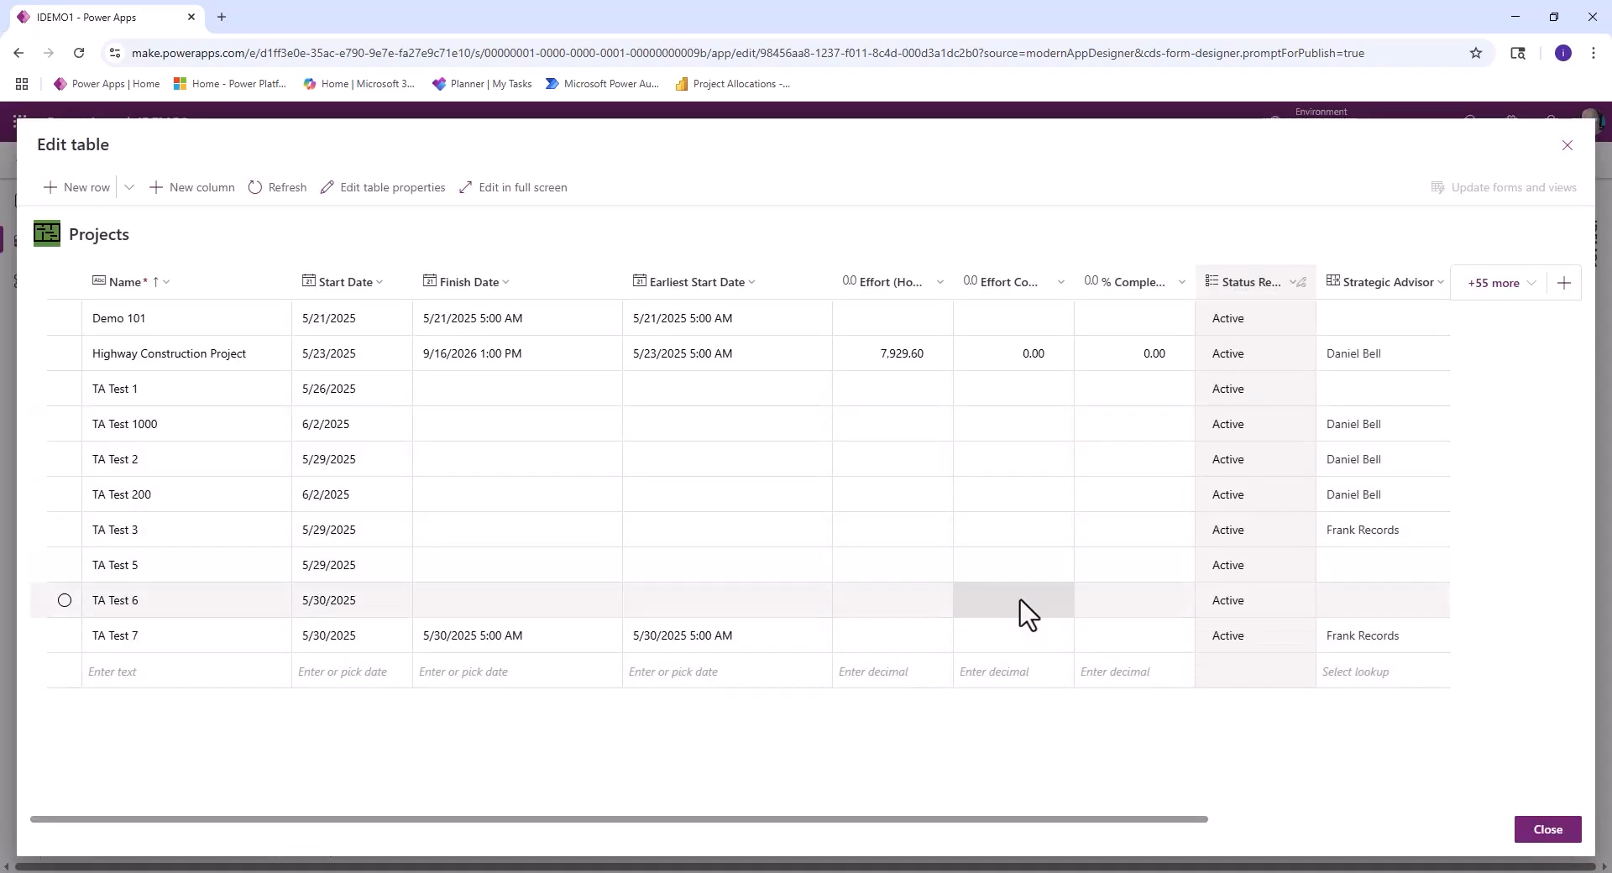
- Add an optional single line of text column named INT Project Name to the Projects table, and close the table editor
left_click(191, 193)
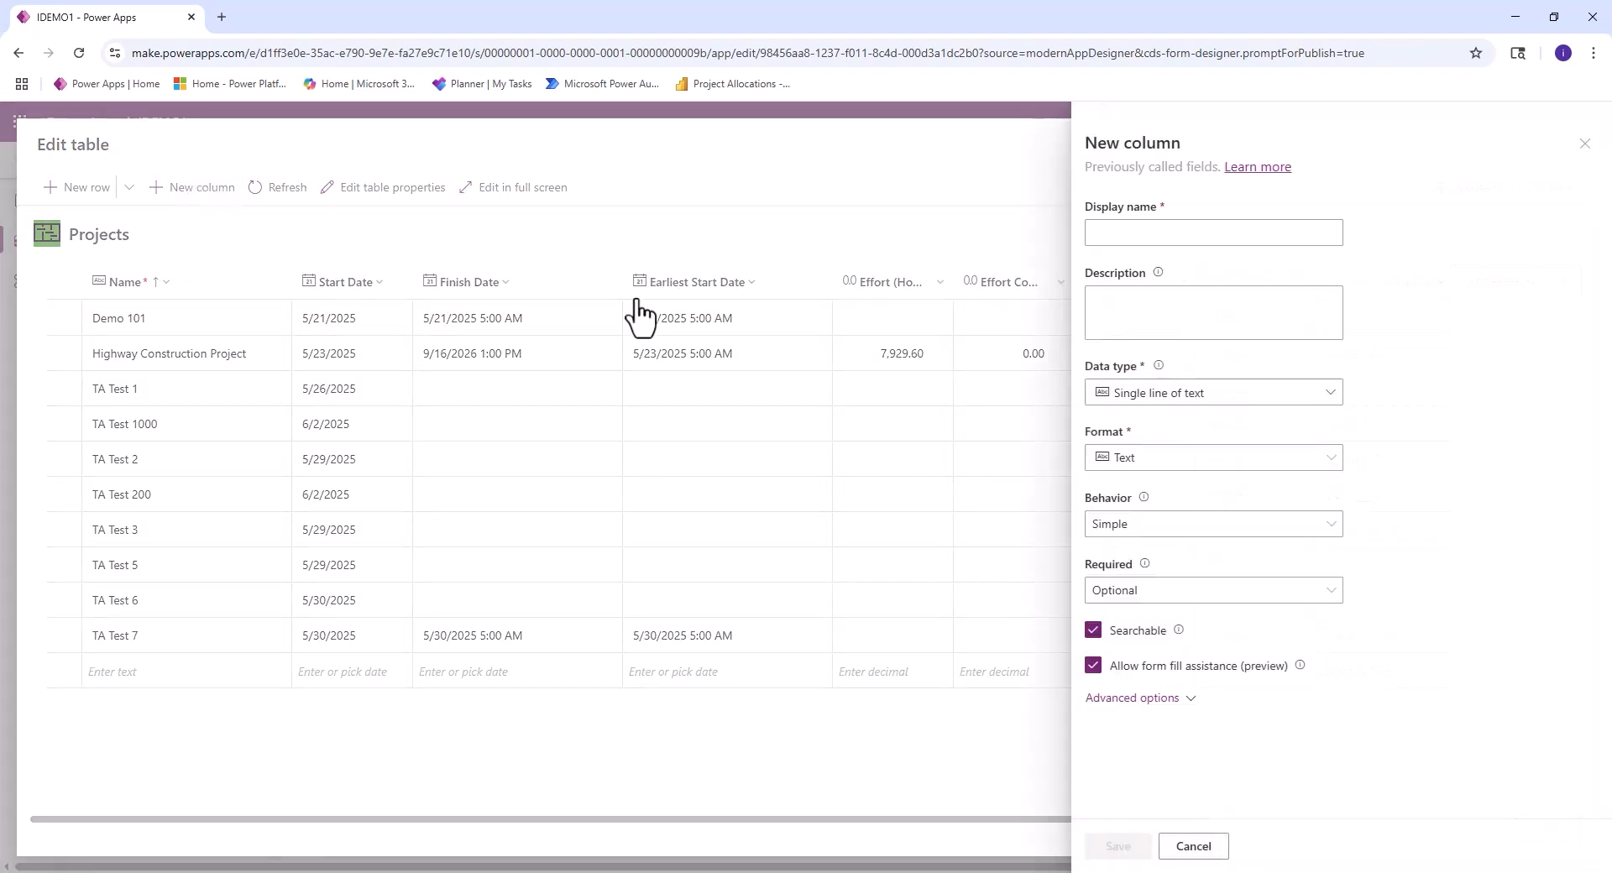
type("int")
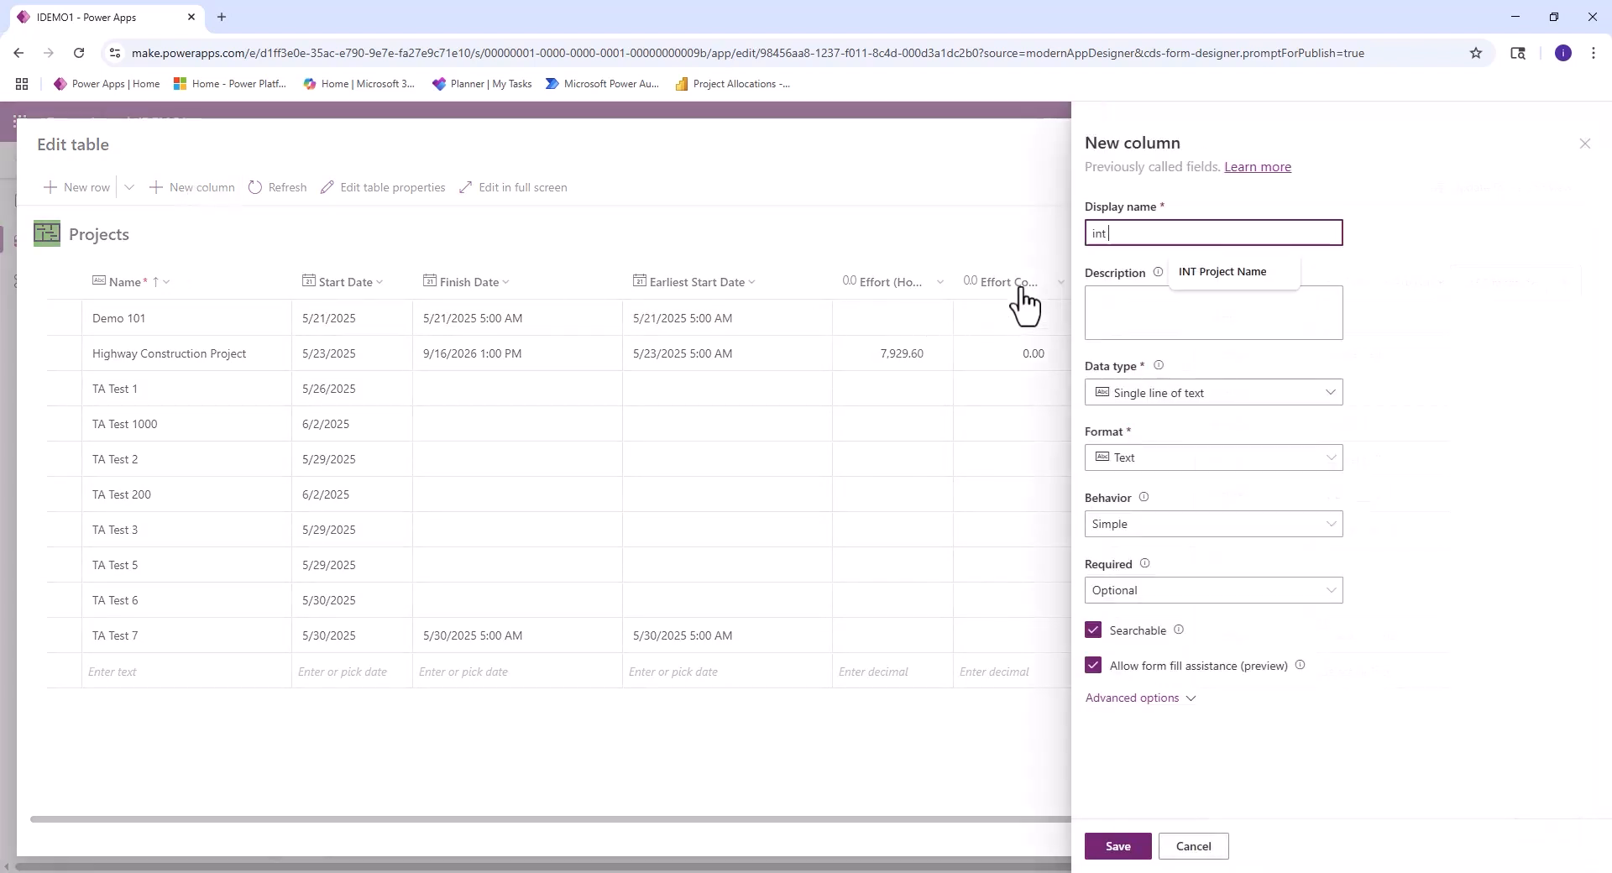
key("BackSpace")
type("INT")
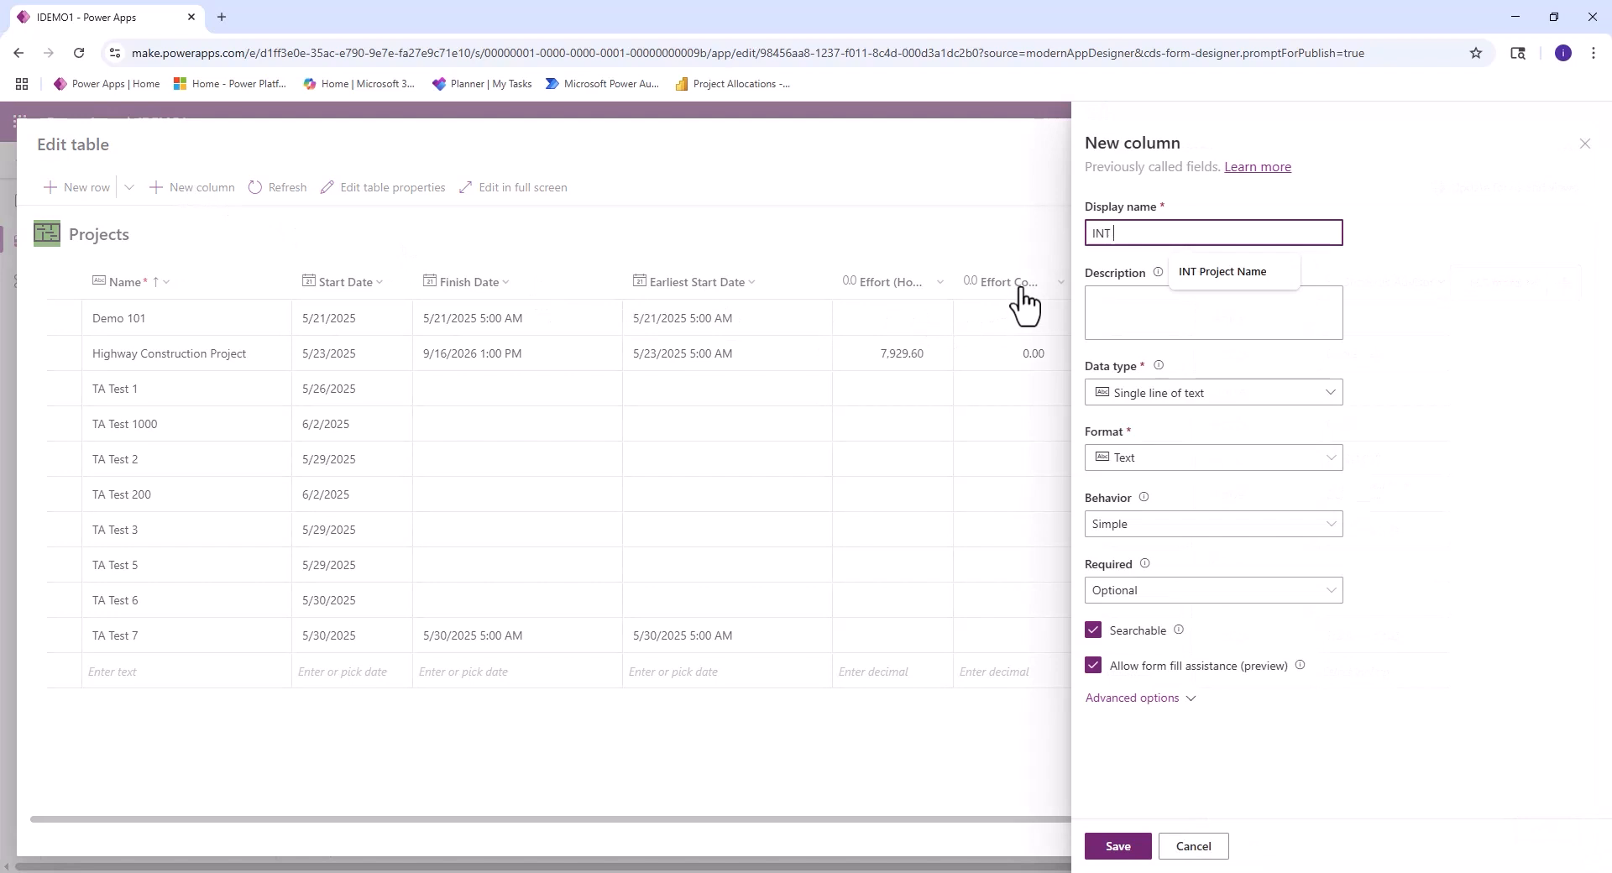
type(" Project Name")
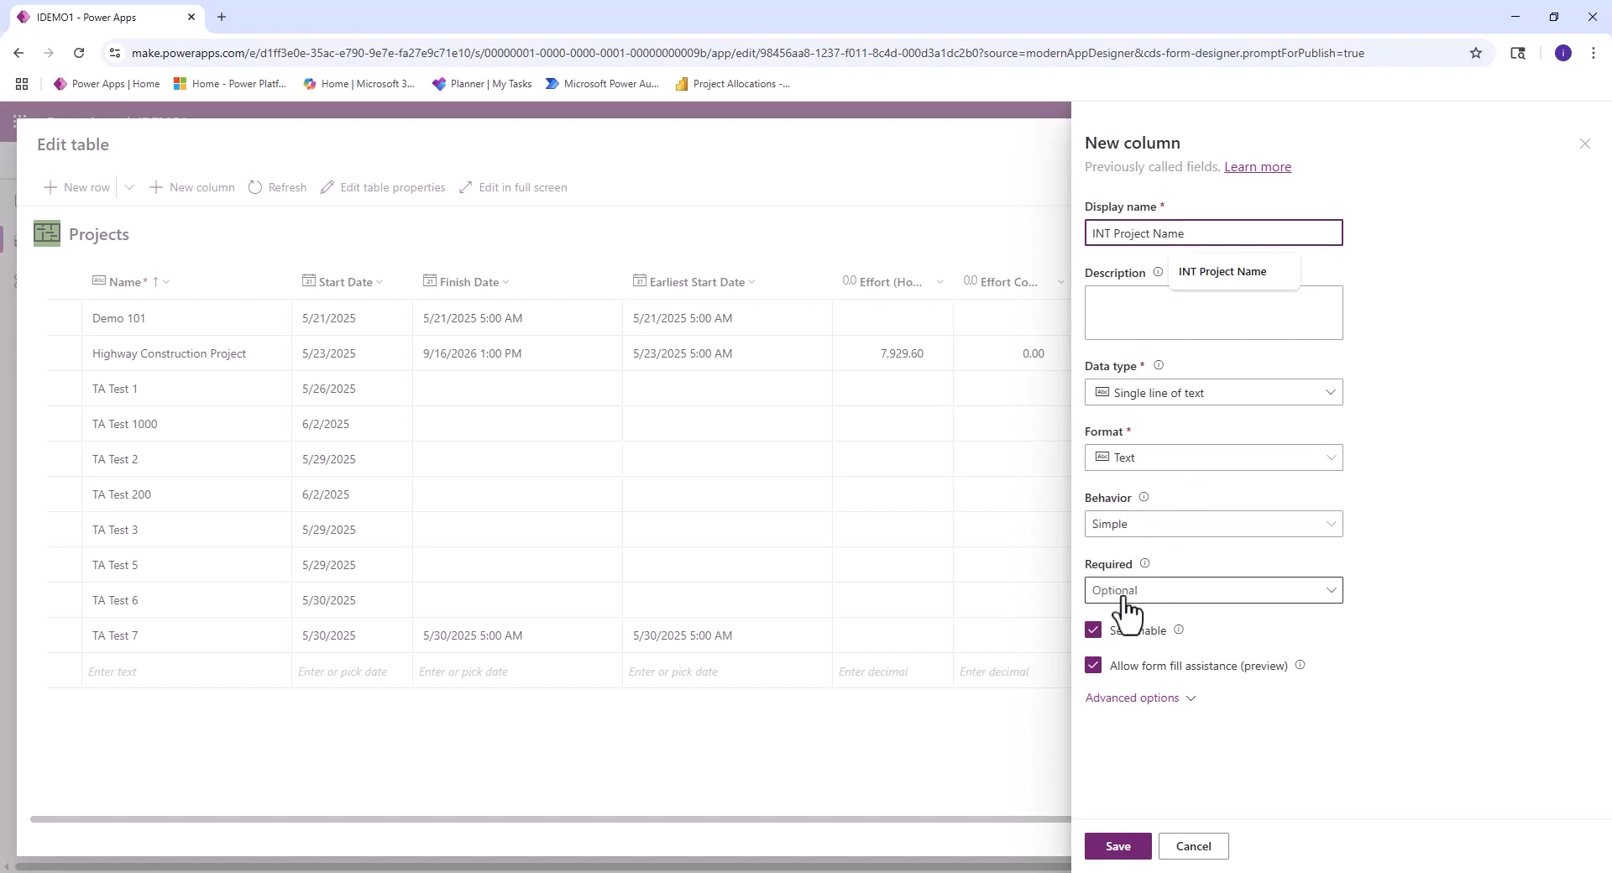
left_click(1118, 848)
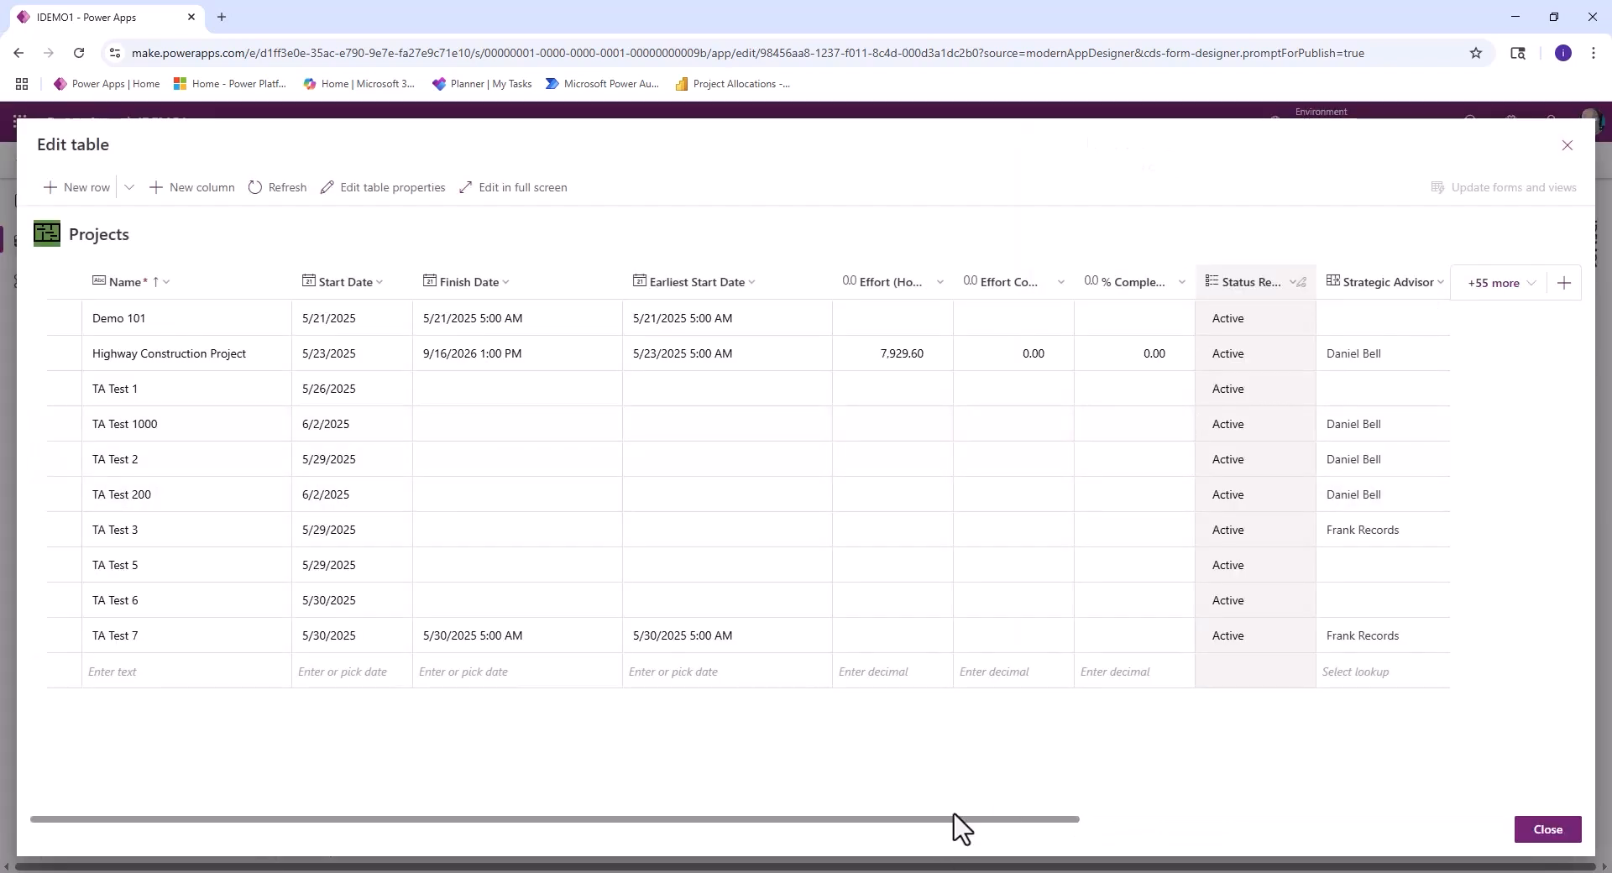
left_click_drag(953, 823, 1464, 824)
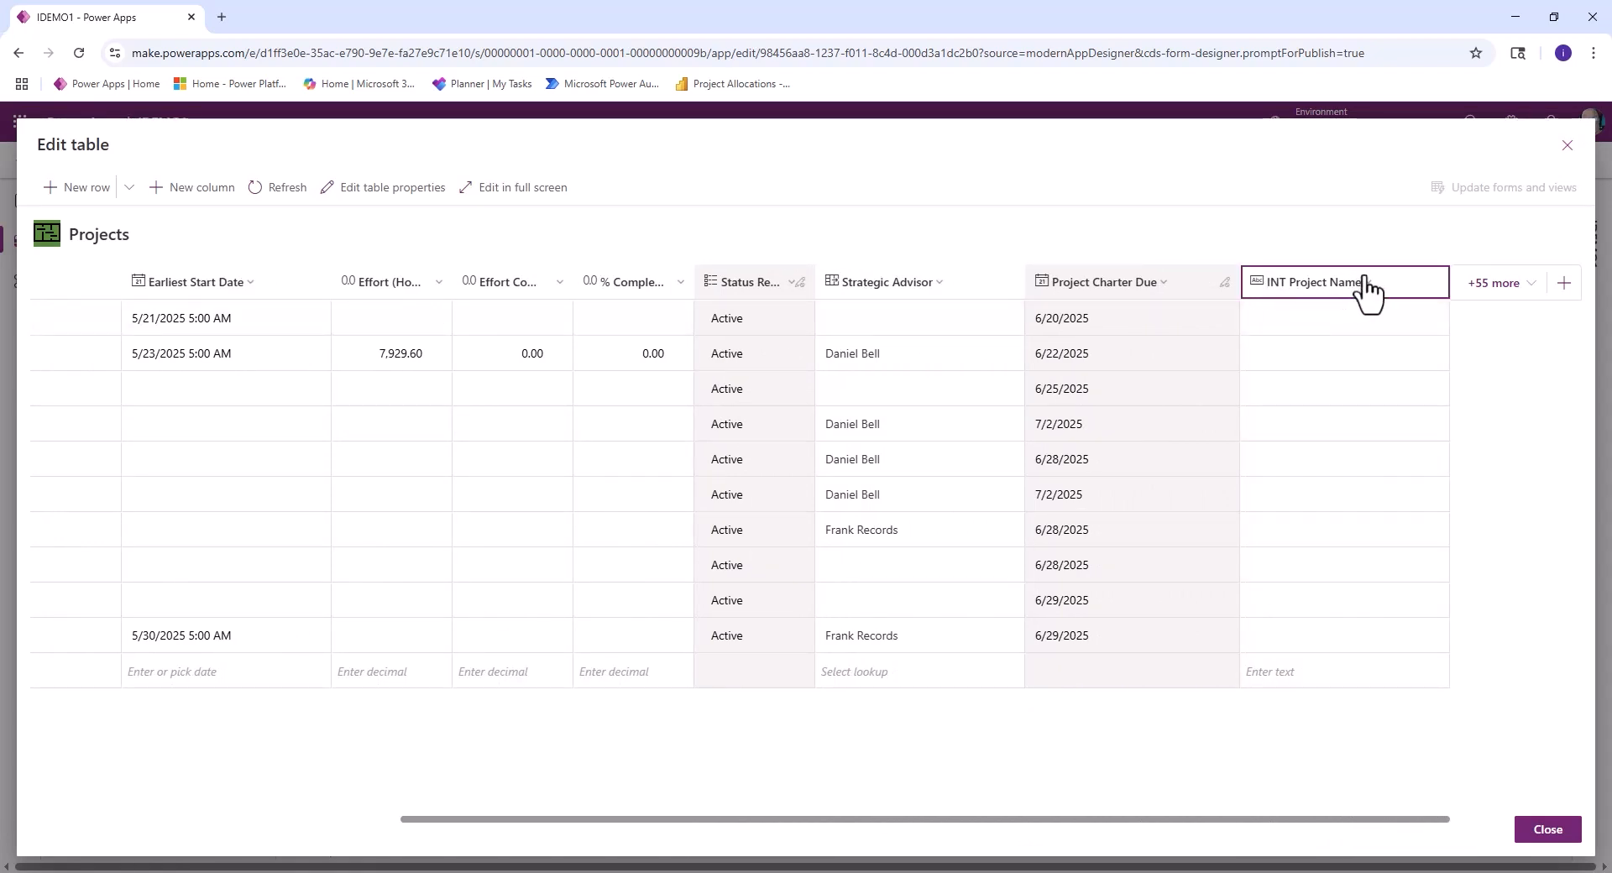
left_click(1547, 830)
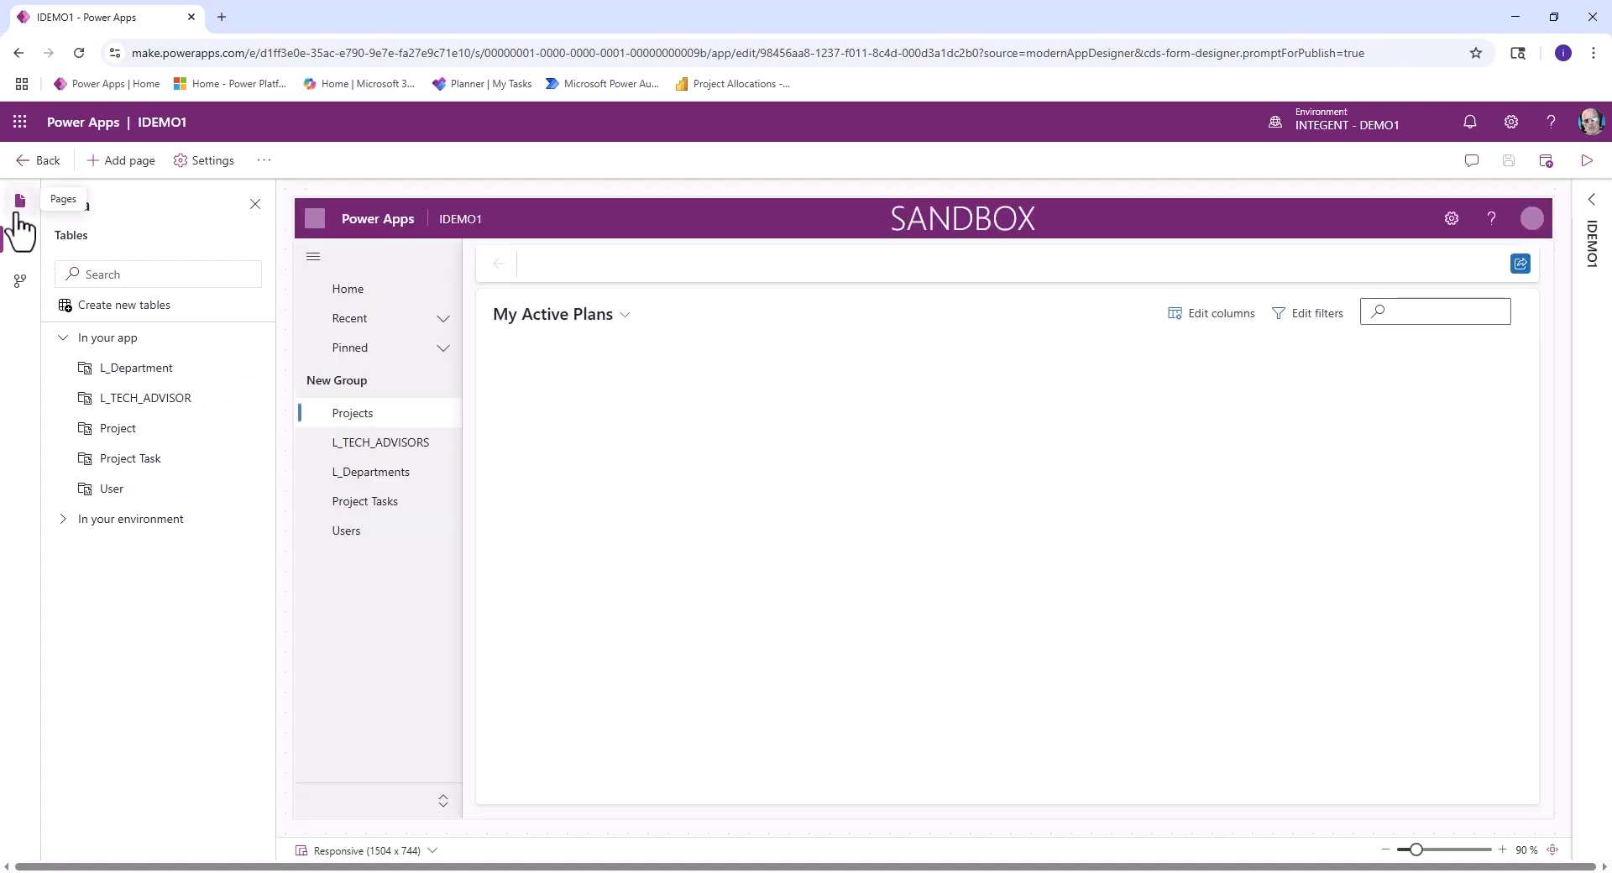
- Open the Projects form from the app's pages for editing
left_click(20, 200)
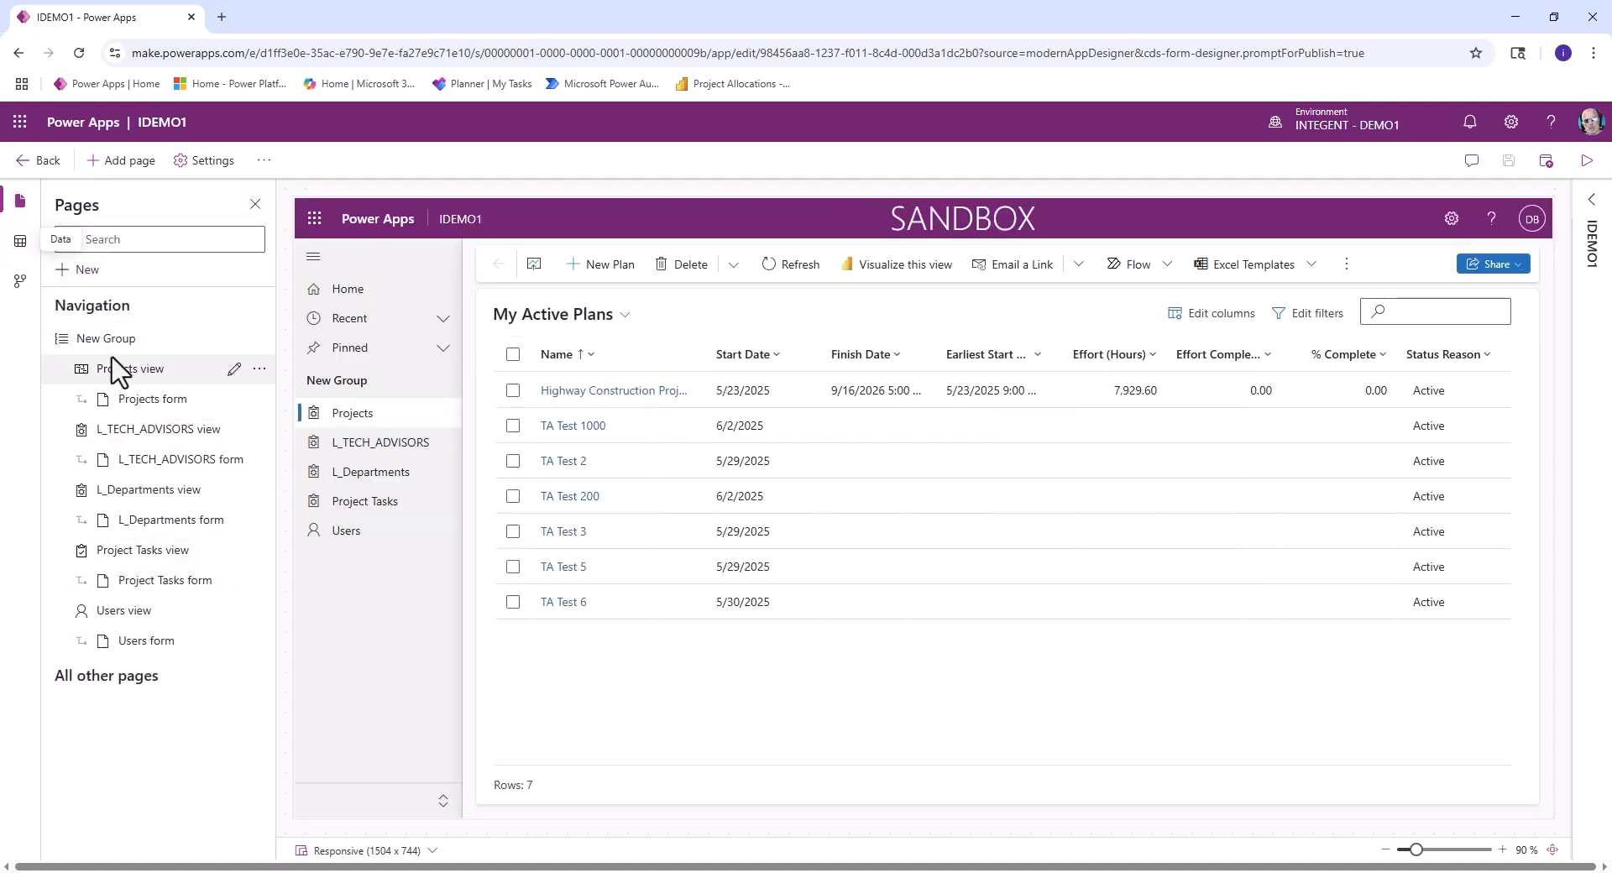
left_click(170, 410)
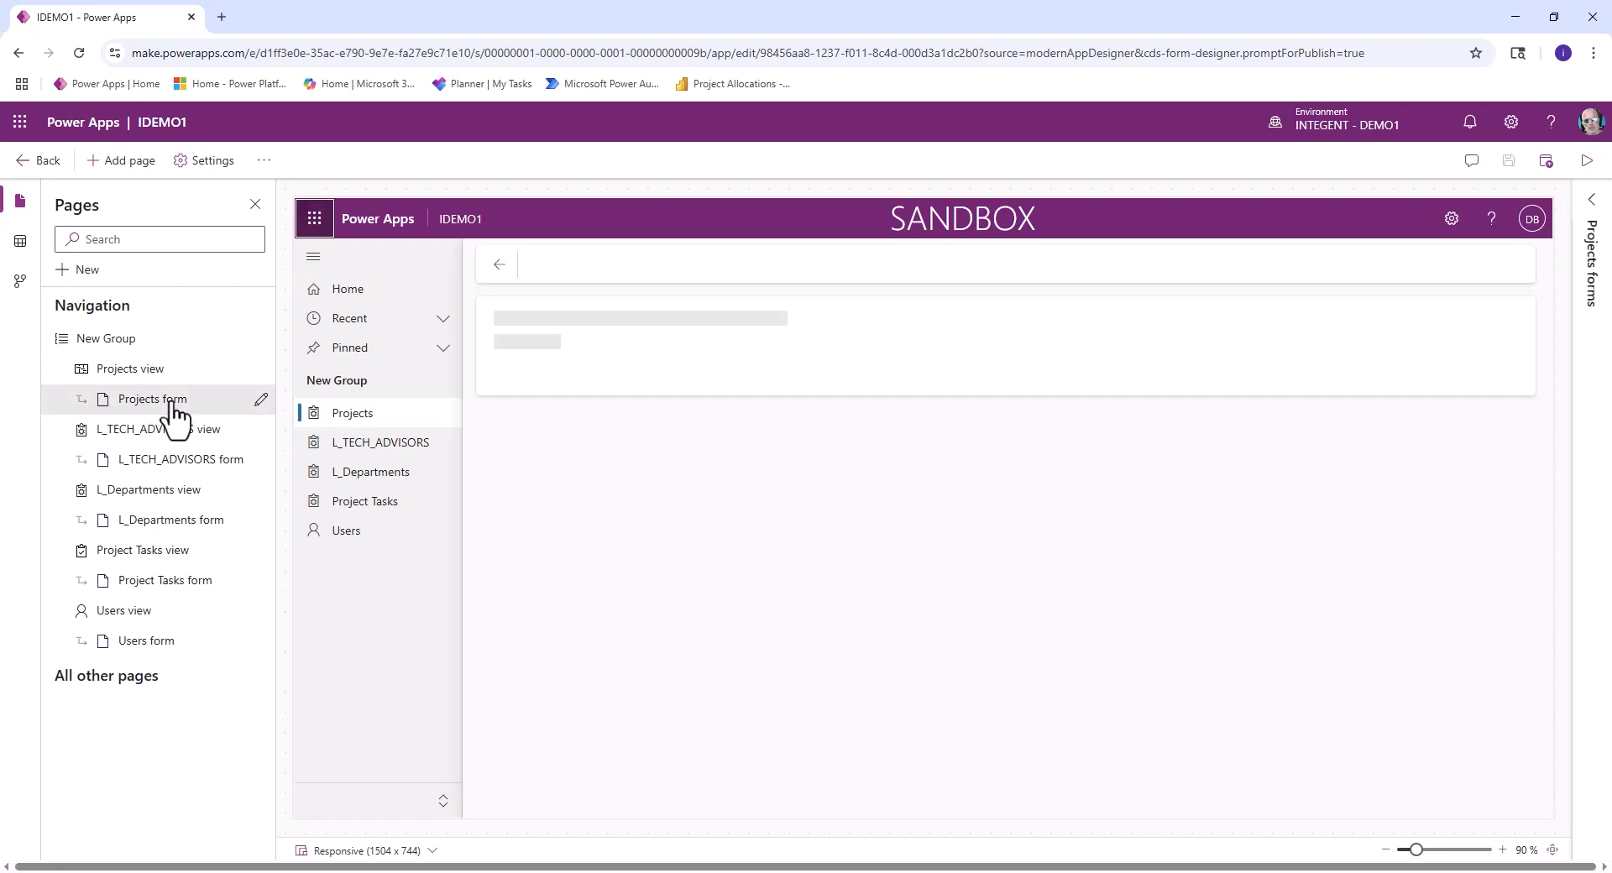
left_click(262, 400)
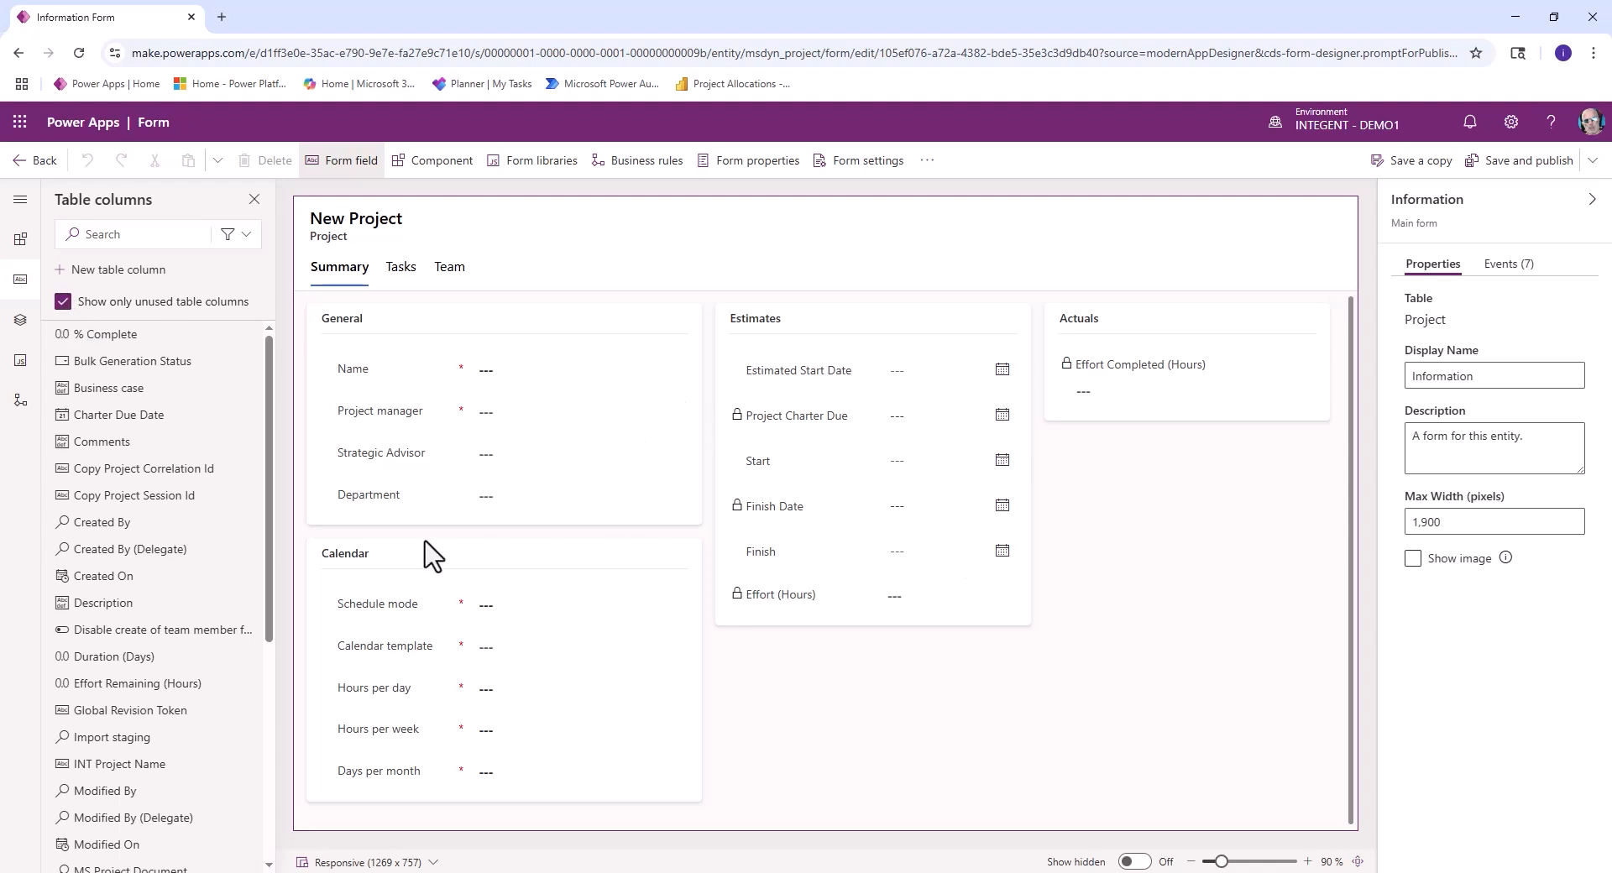
- Add the INT Project Name column to the form's General section, between Name and Project manager
mouse_move(100, 533)
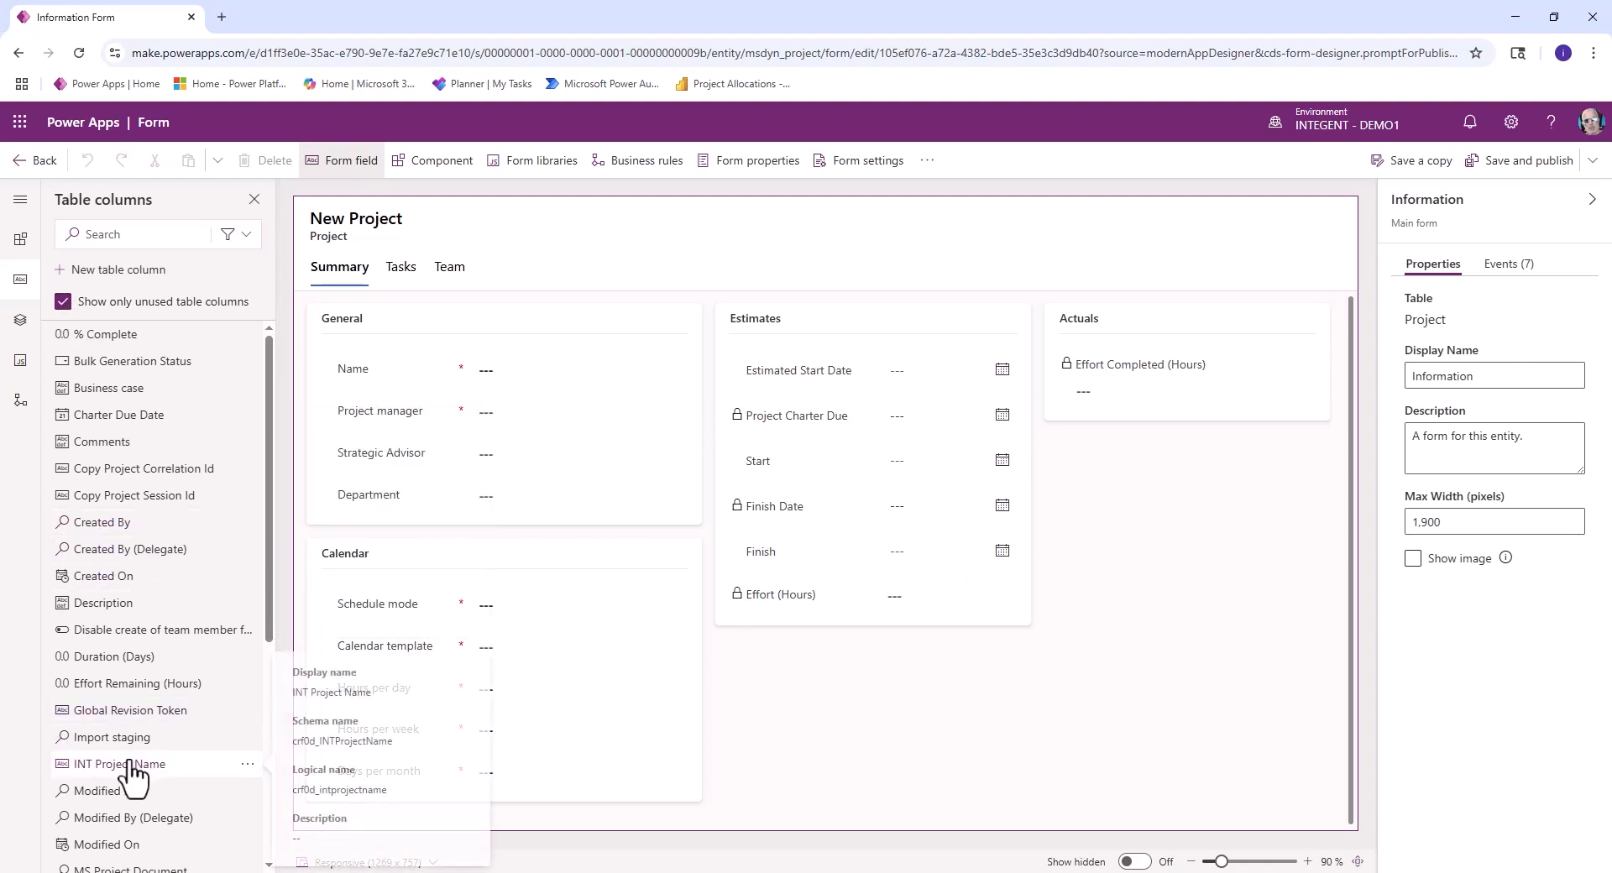
mouse_move(130, 770)
left_click_drag(130, 770, 432, 392)
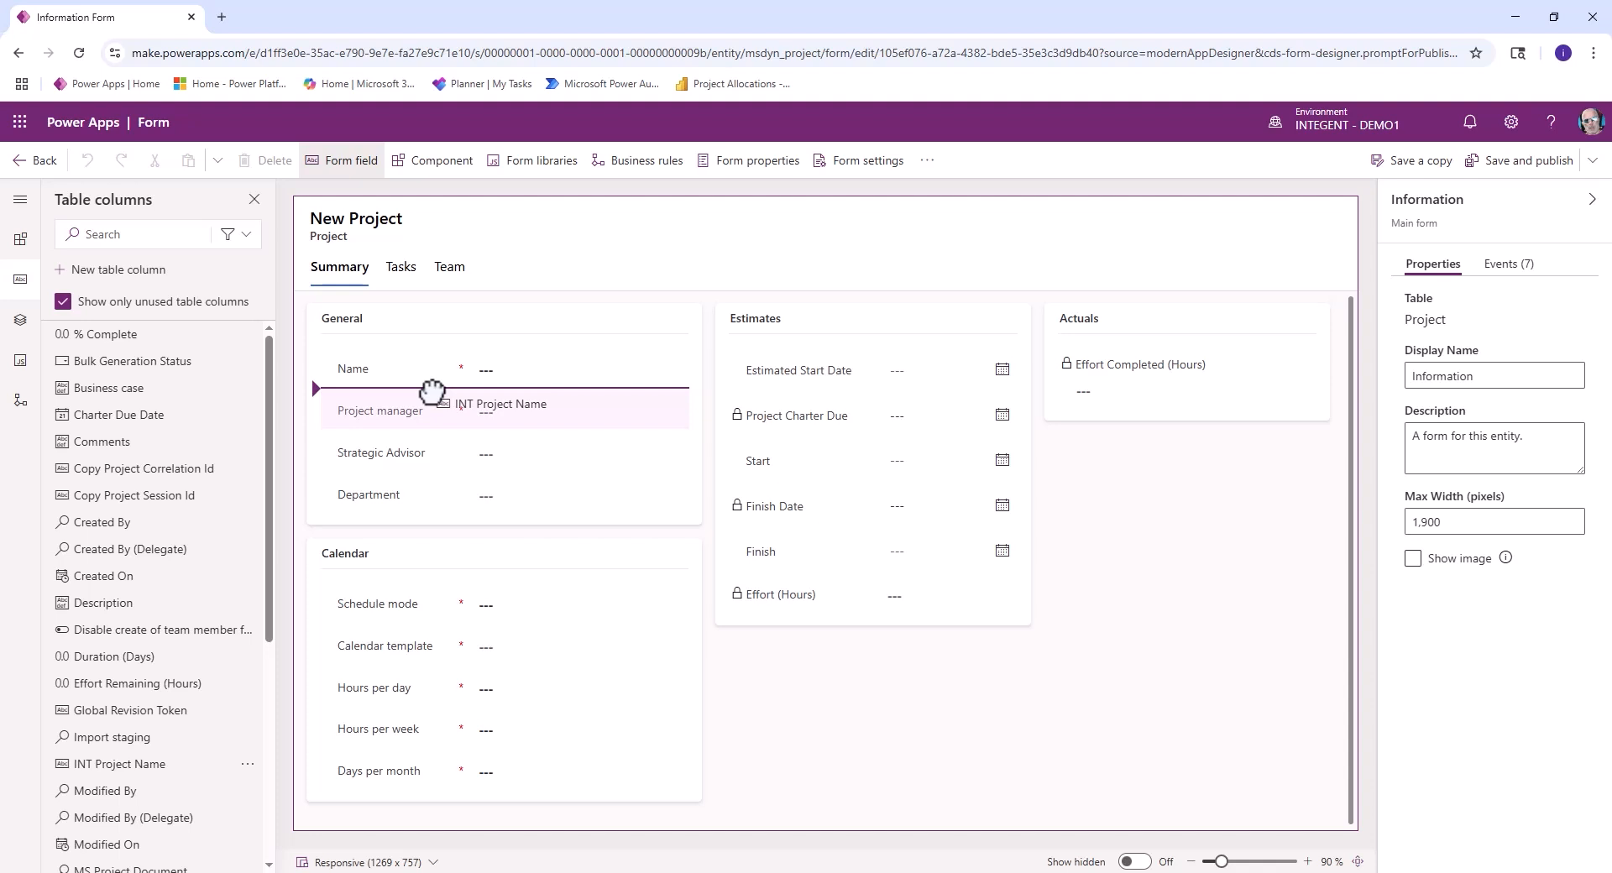
left_click_drag(431, 391, 434, 397)
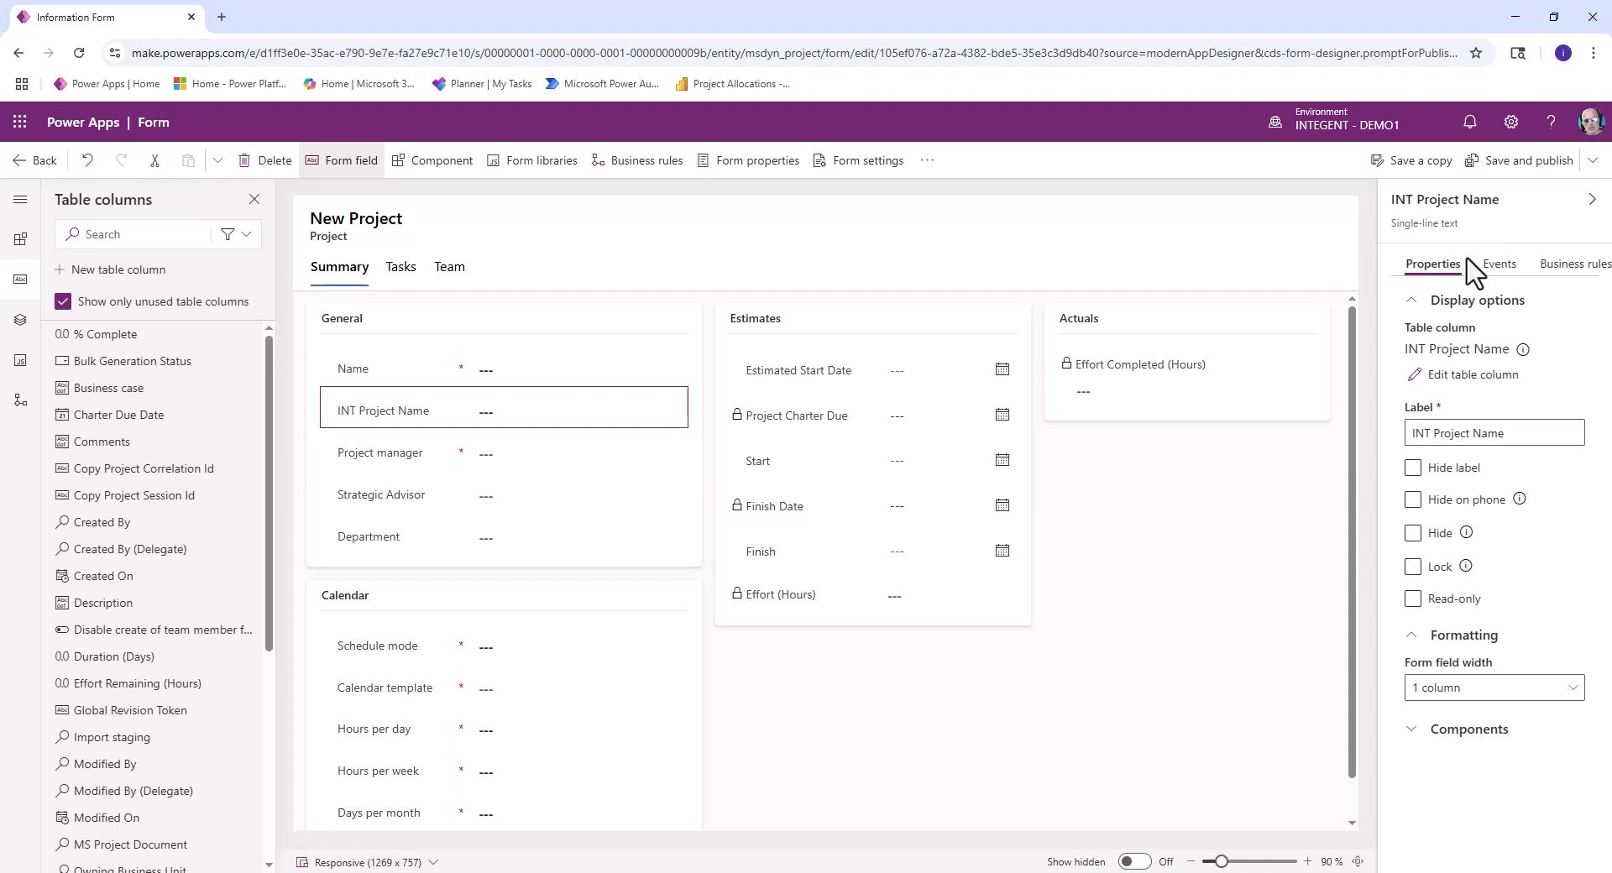
- Create a business rule from the INT Project Name field and name it "SET INT Project Name to Project Name"
left_click(1571, 267)
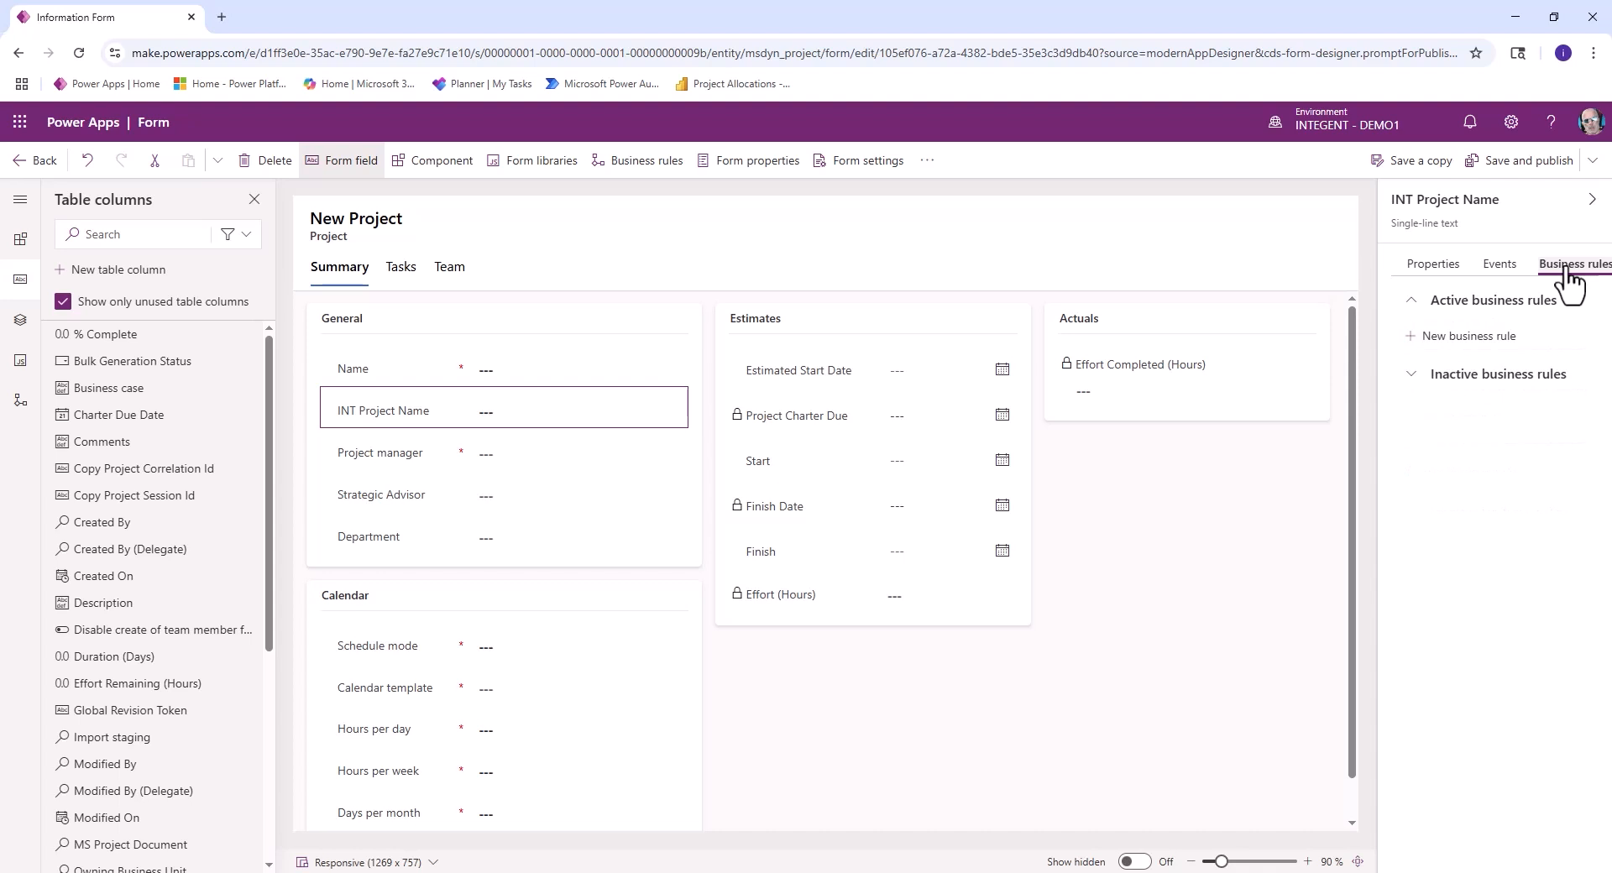
left_click(1447, 353)
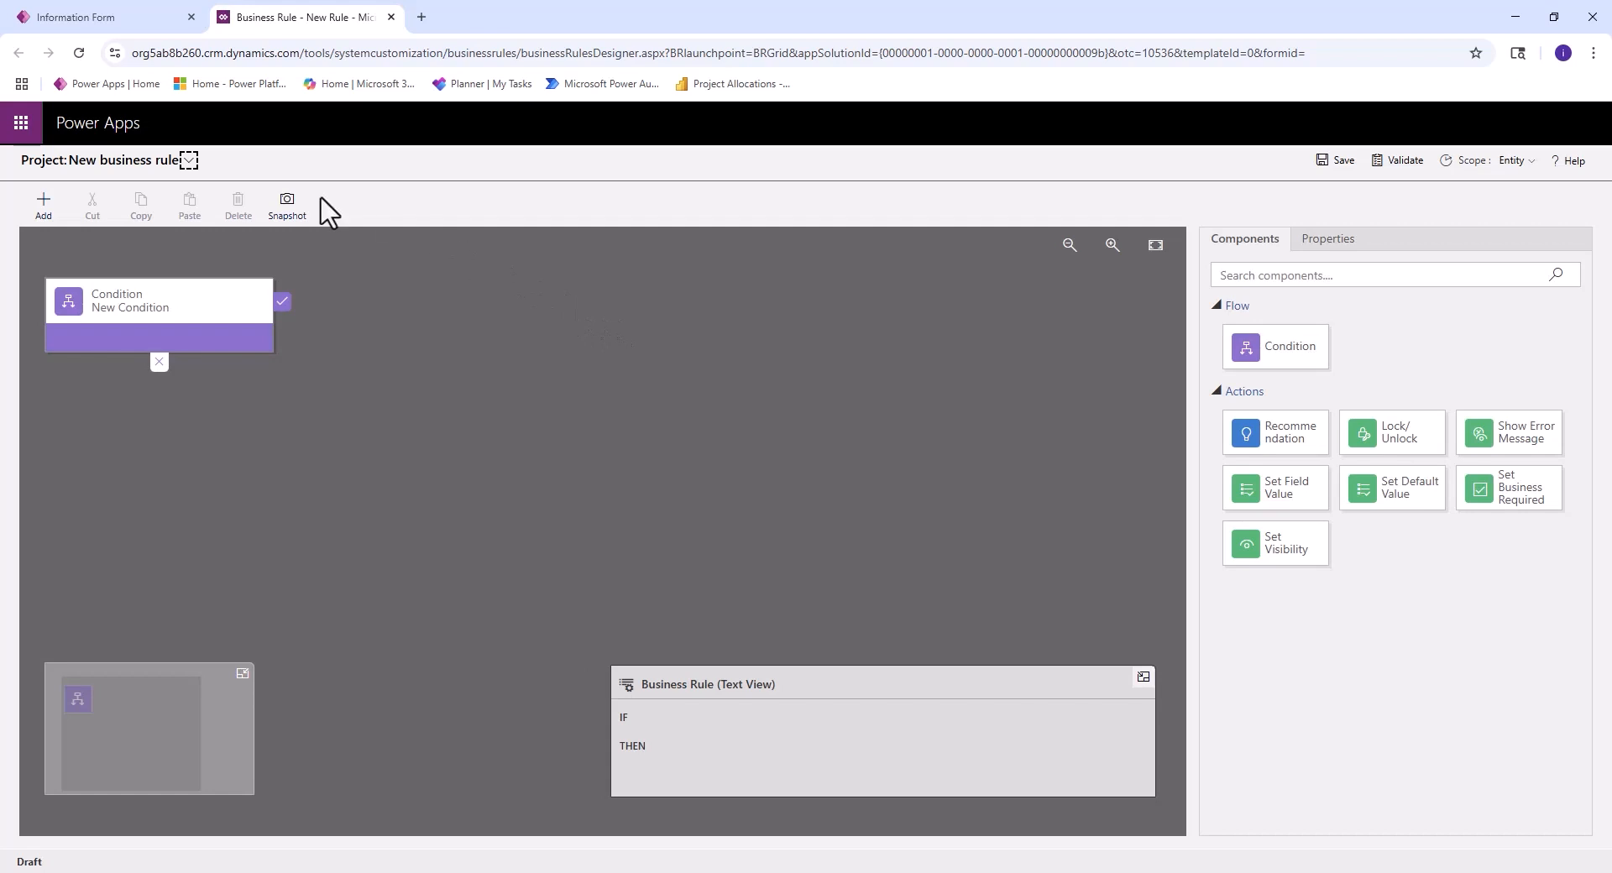
left_click(189, 160)
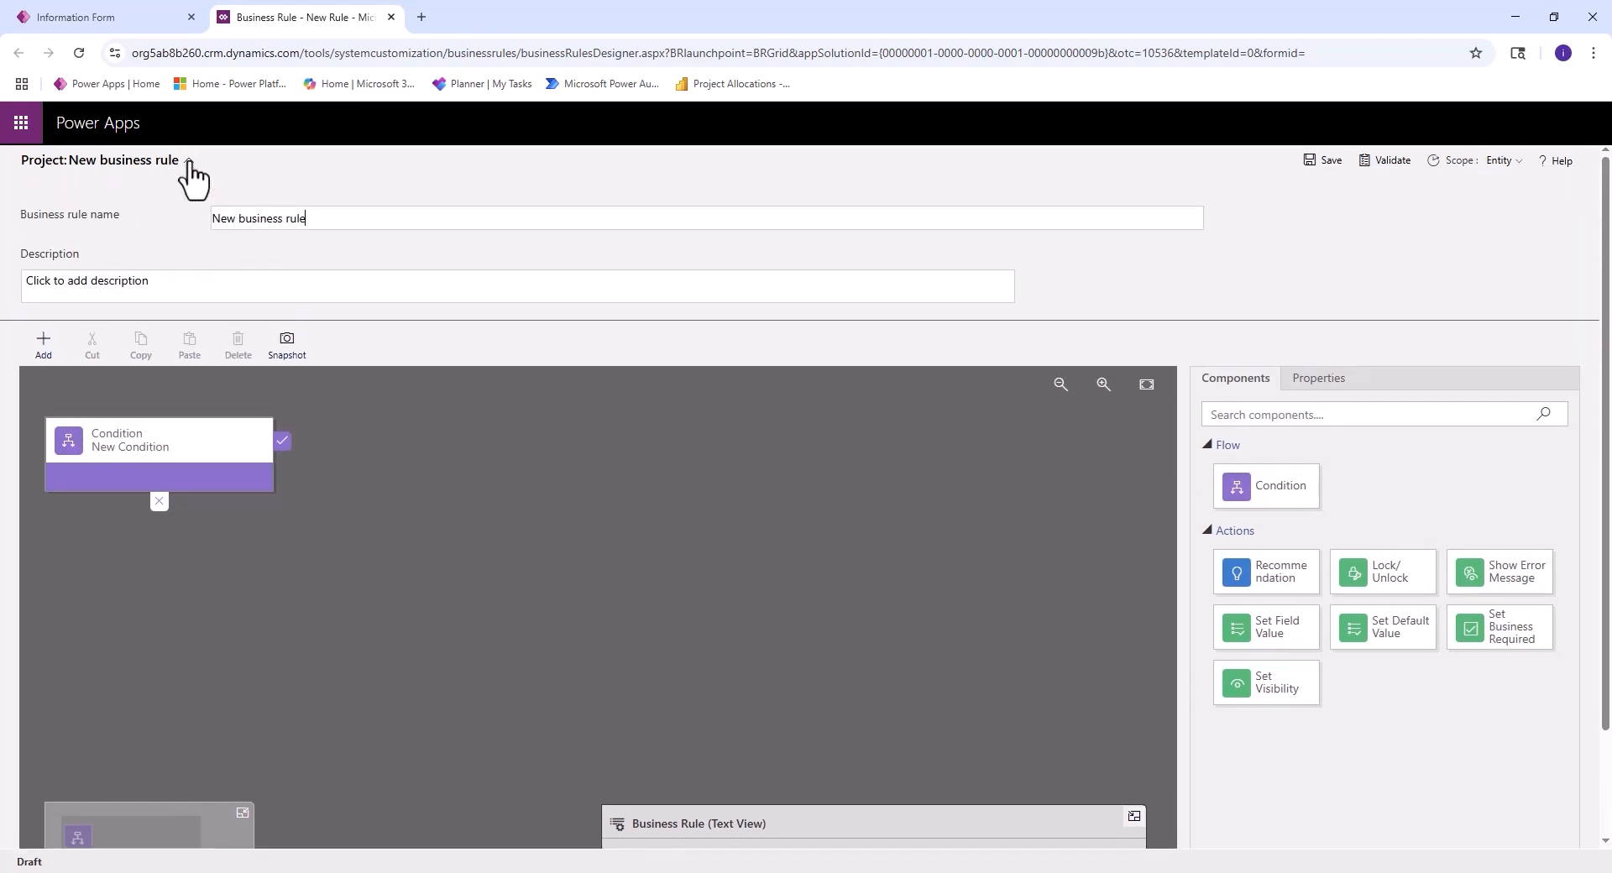
left_click_drag(349, 223, 167, 220)
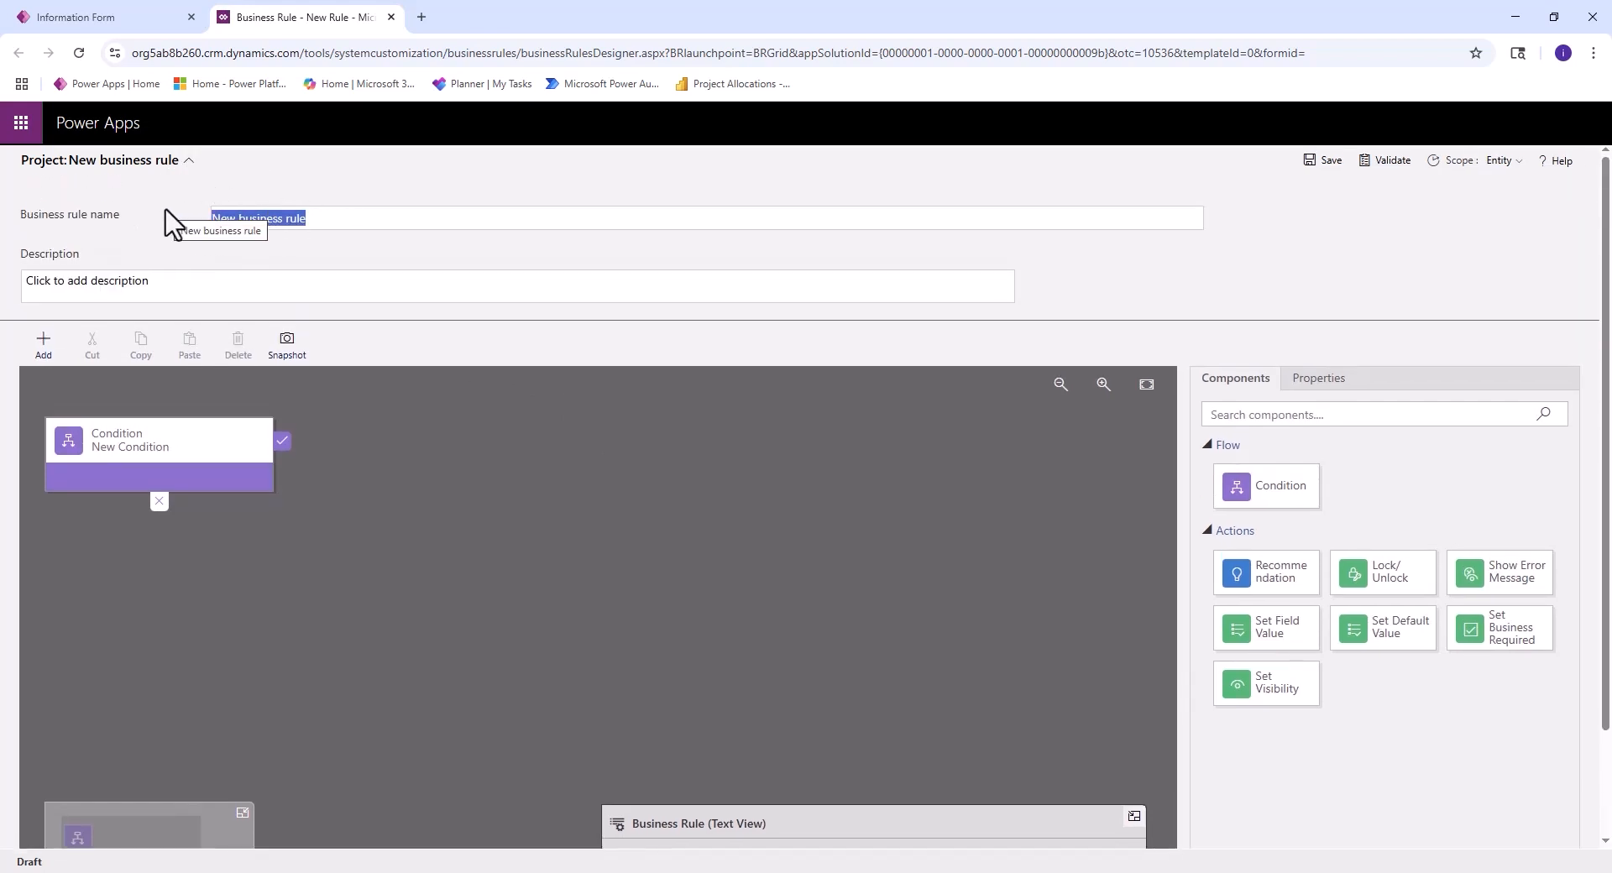
type("SET")
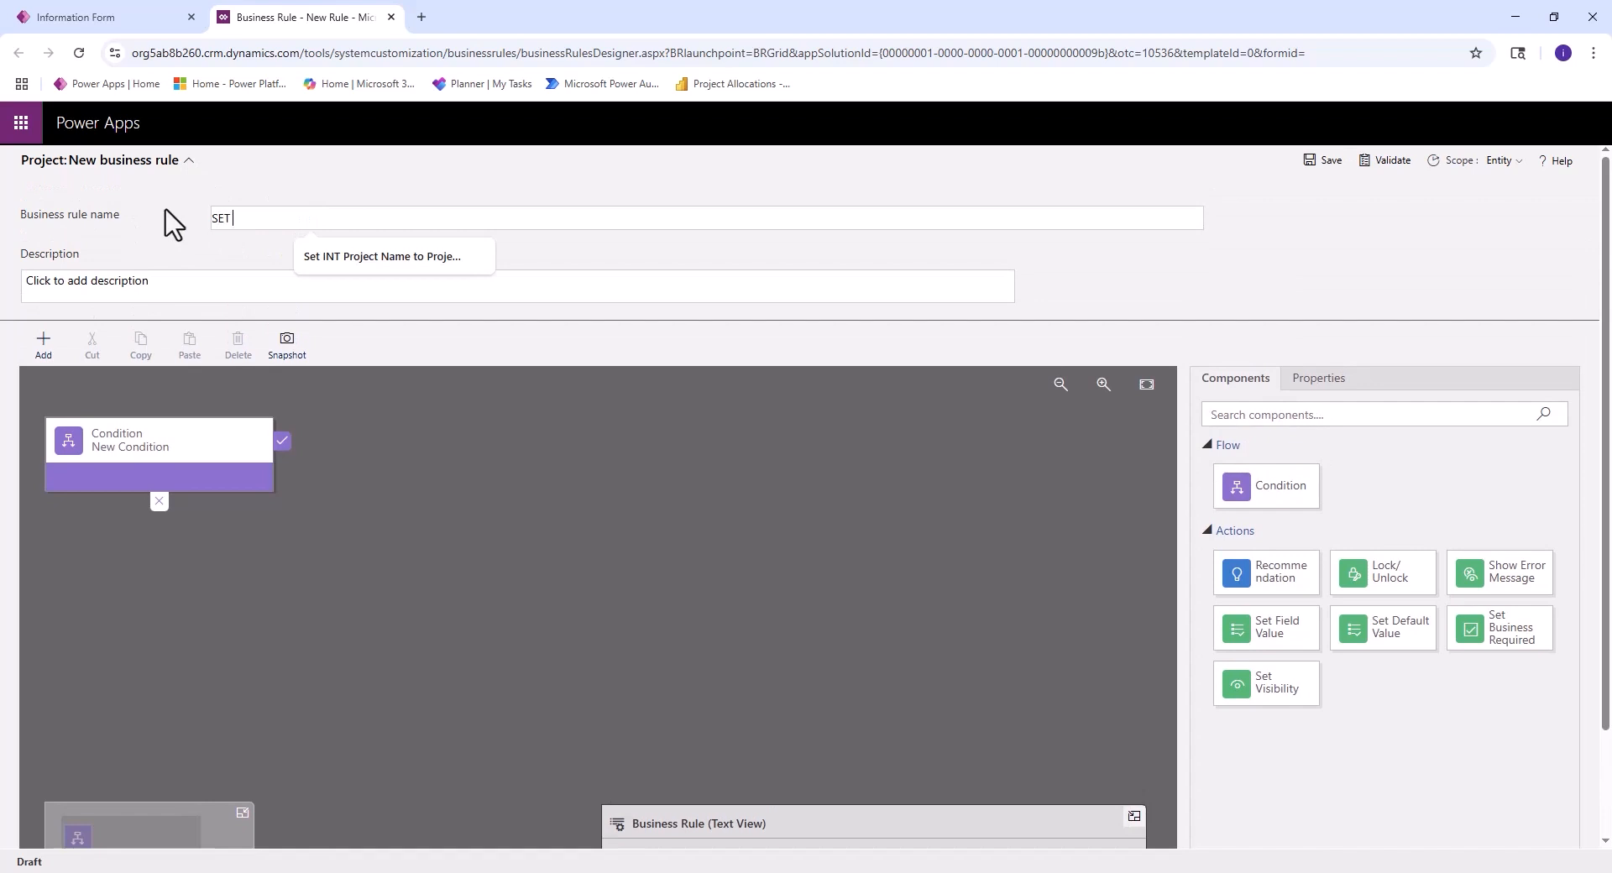
type(" INT Project Name ")
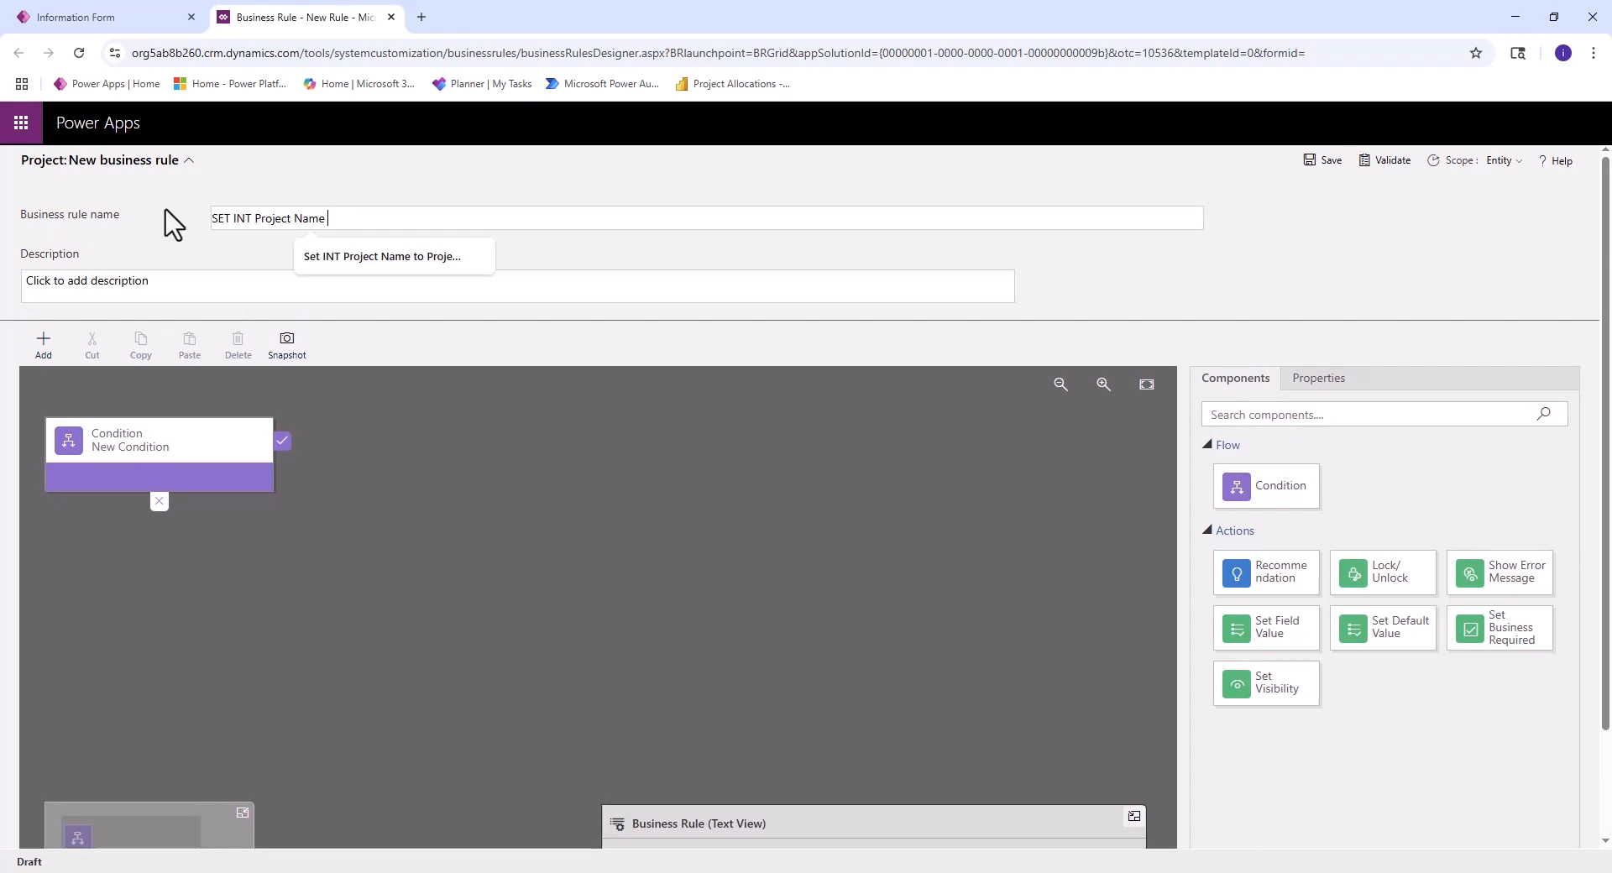
type("= Project Name")
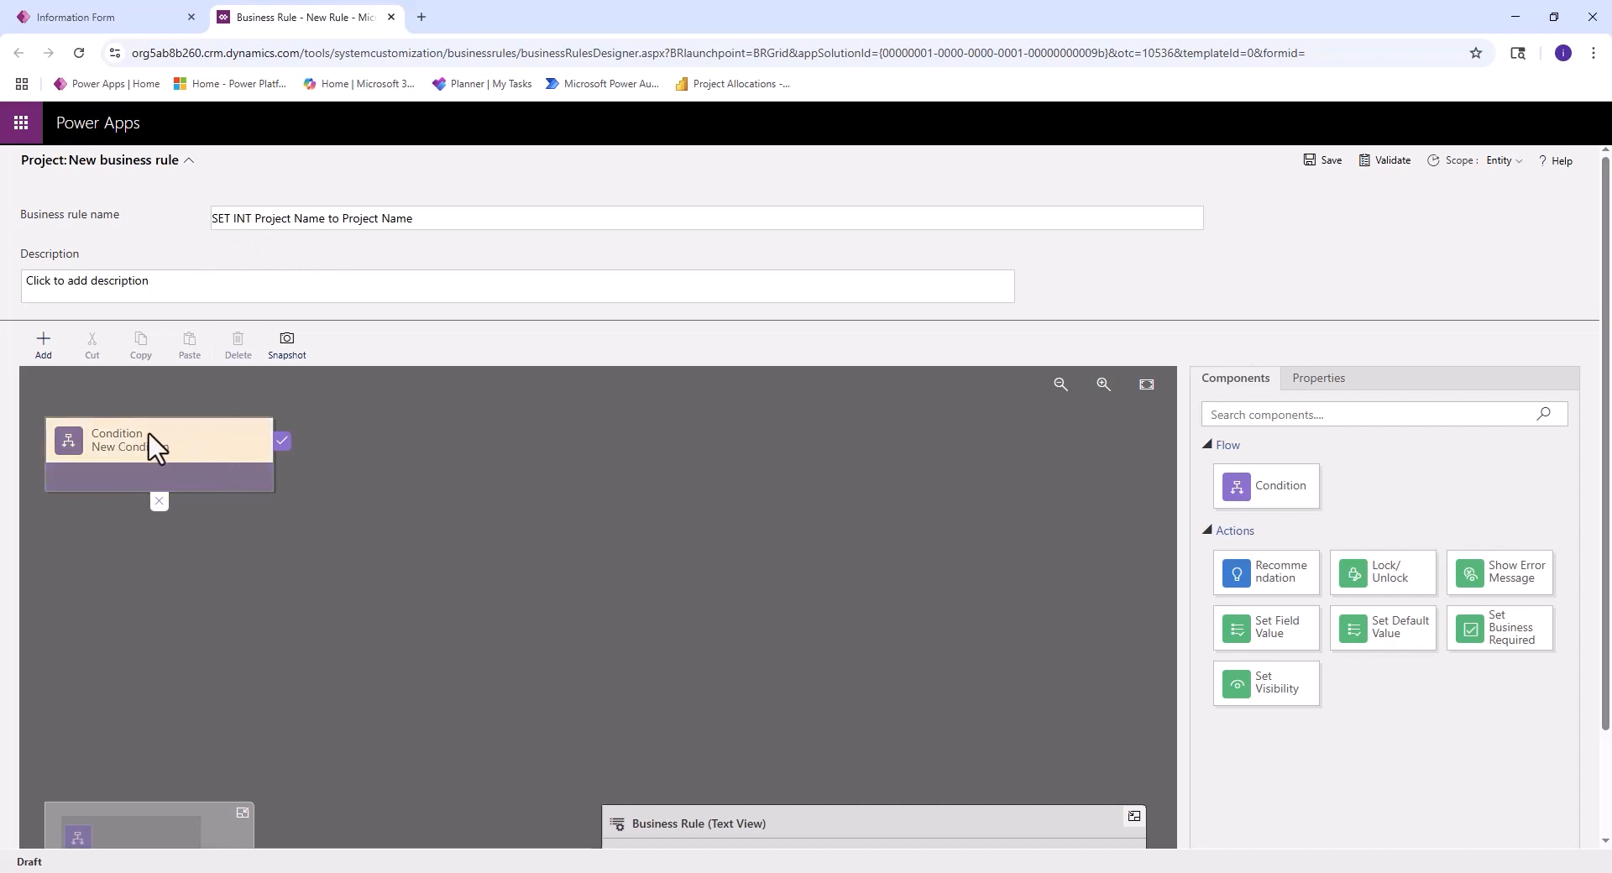
- Set the business rule's condition to check that the INT Project Name field does not contain data, and apply it
left_click(177, 439)
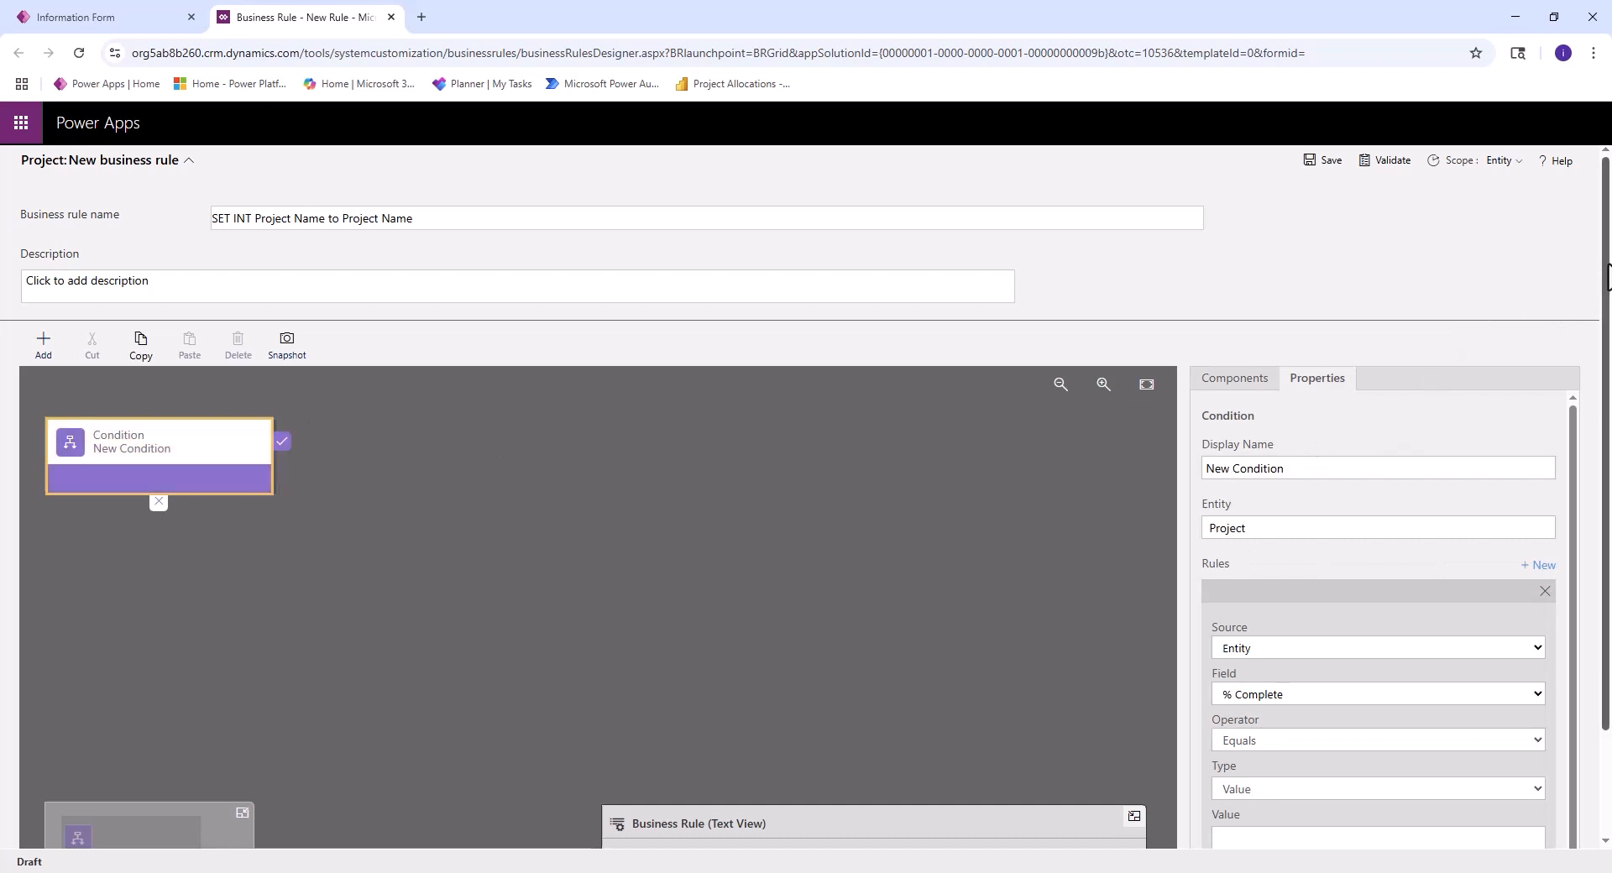
left_click_drag(1603, 285, 1582, 400)
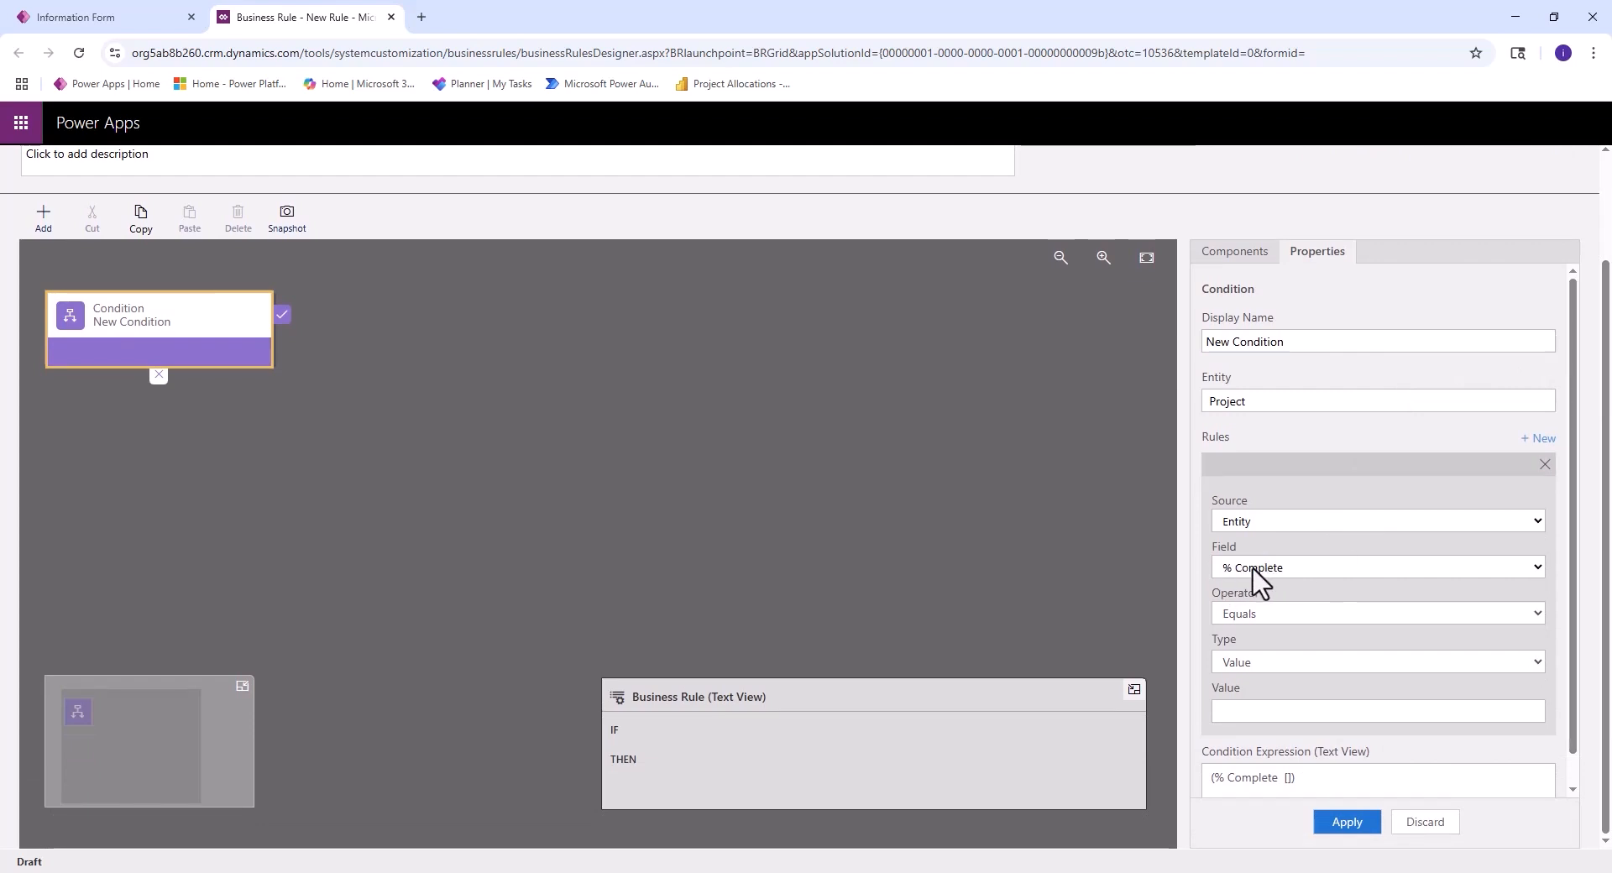
left_click(1509, 568)
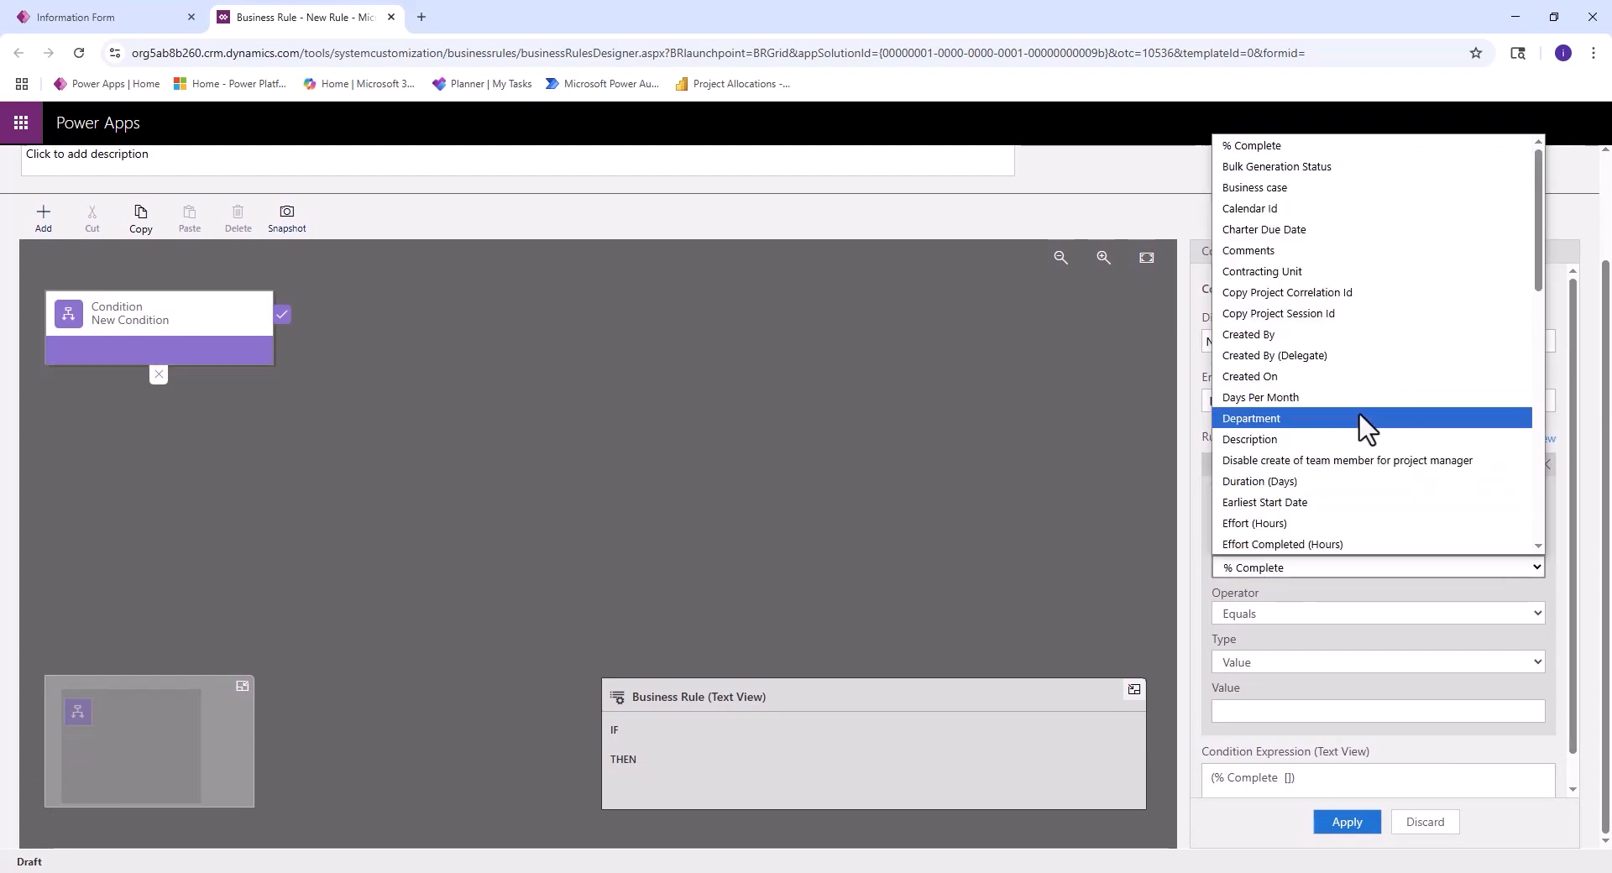
scroll(1360, 401, "down", 4)
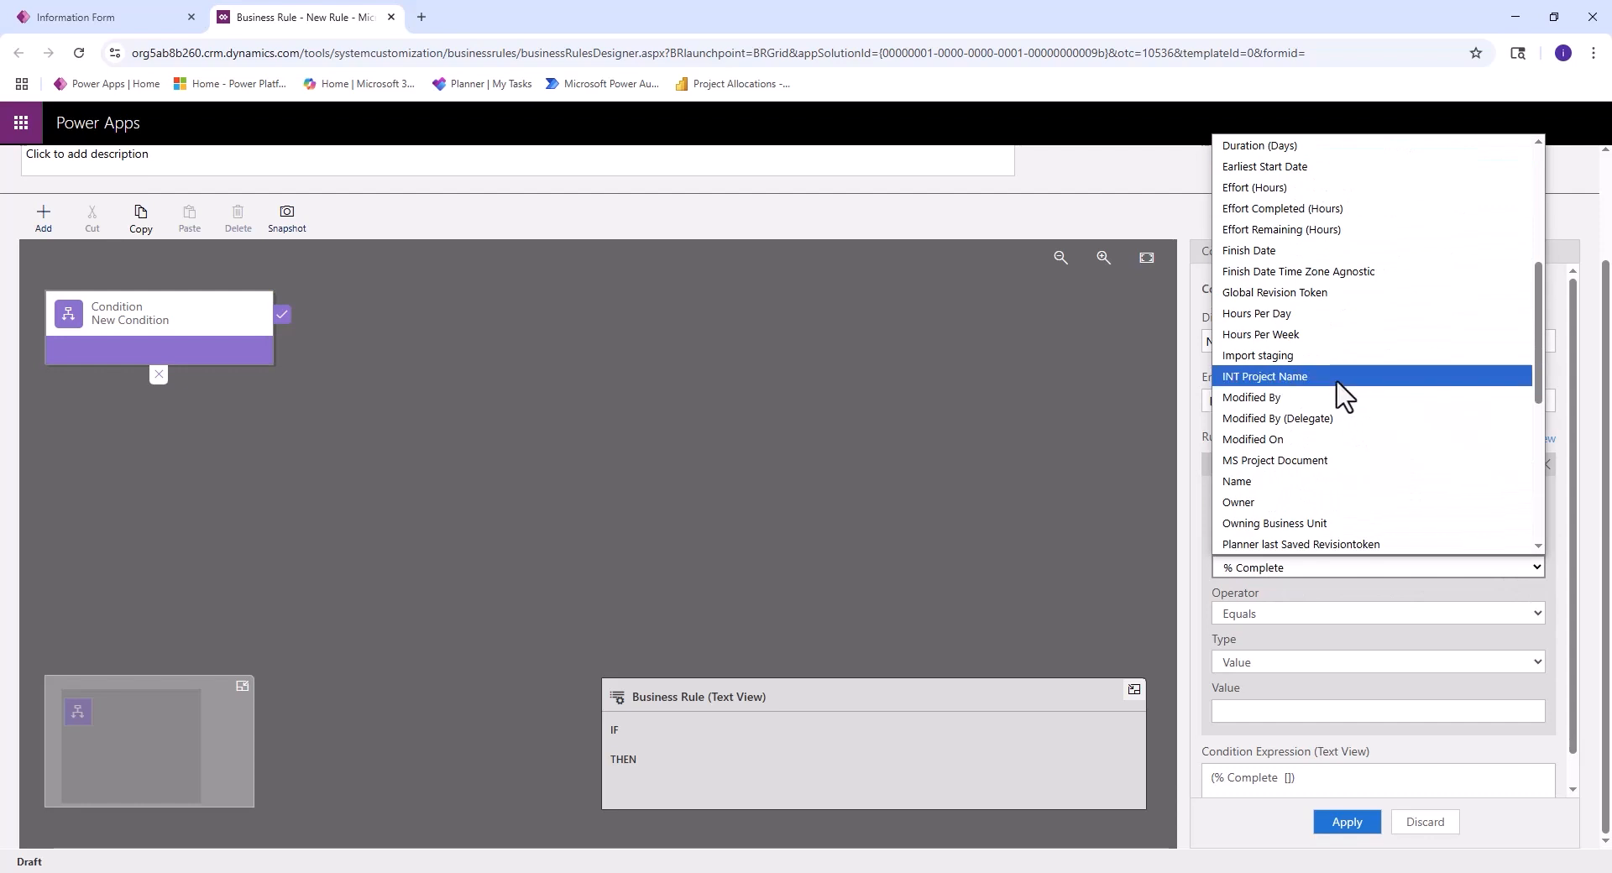
left_click(1312, 387)
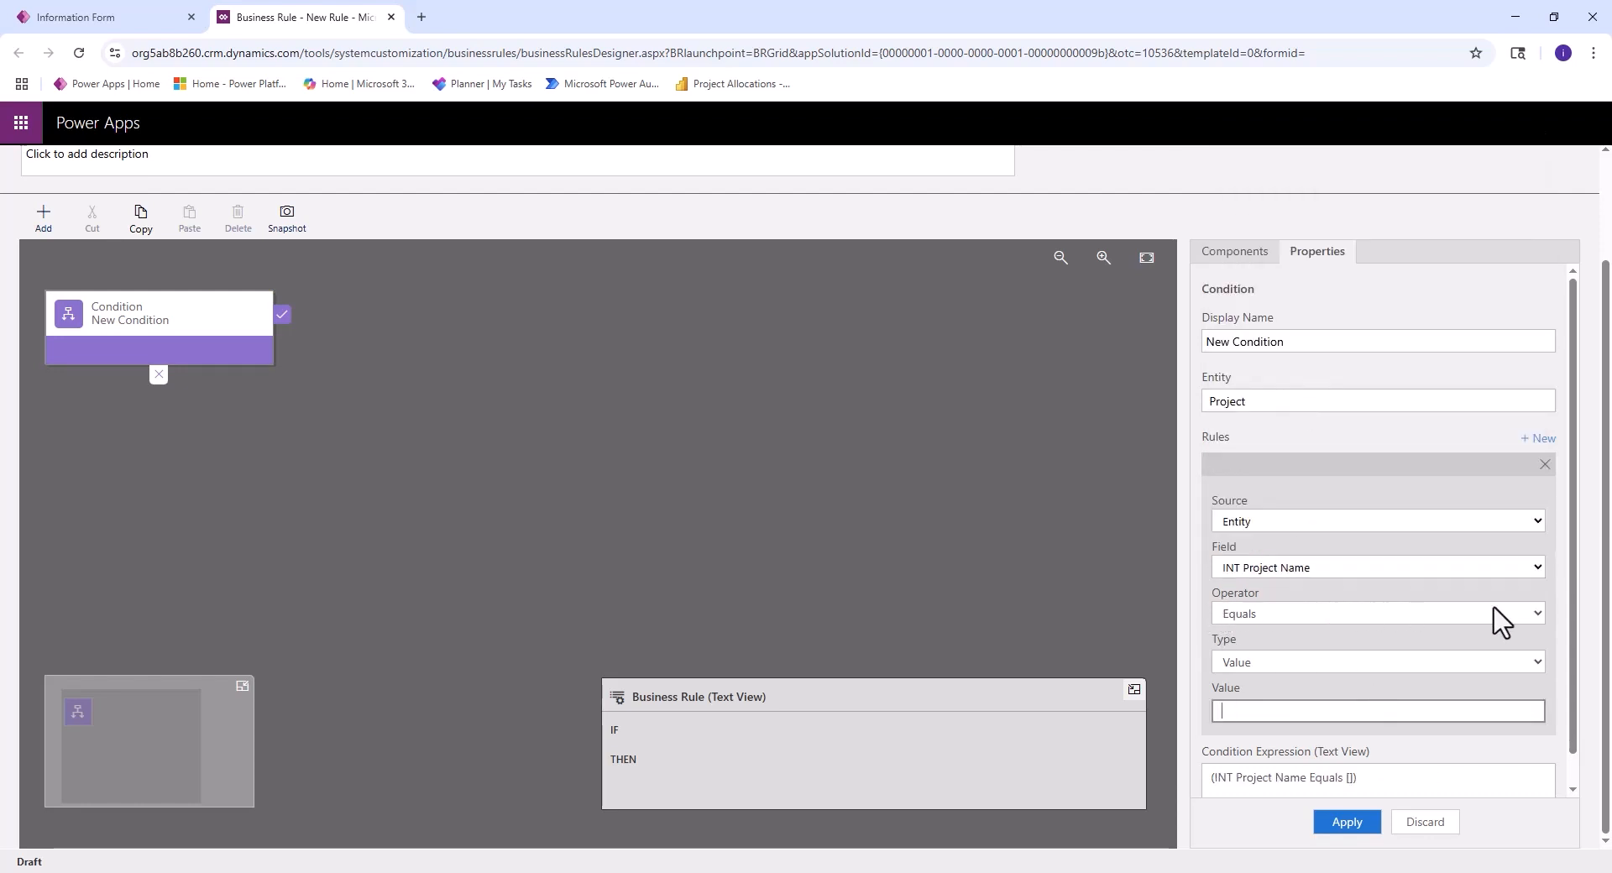
left_click(1533, 614)
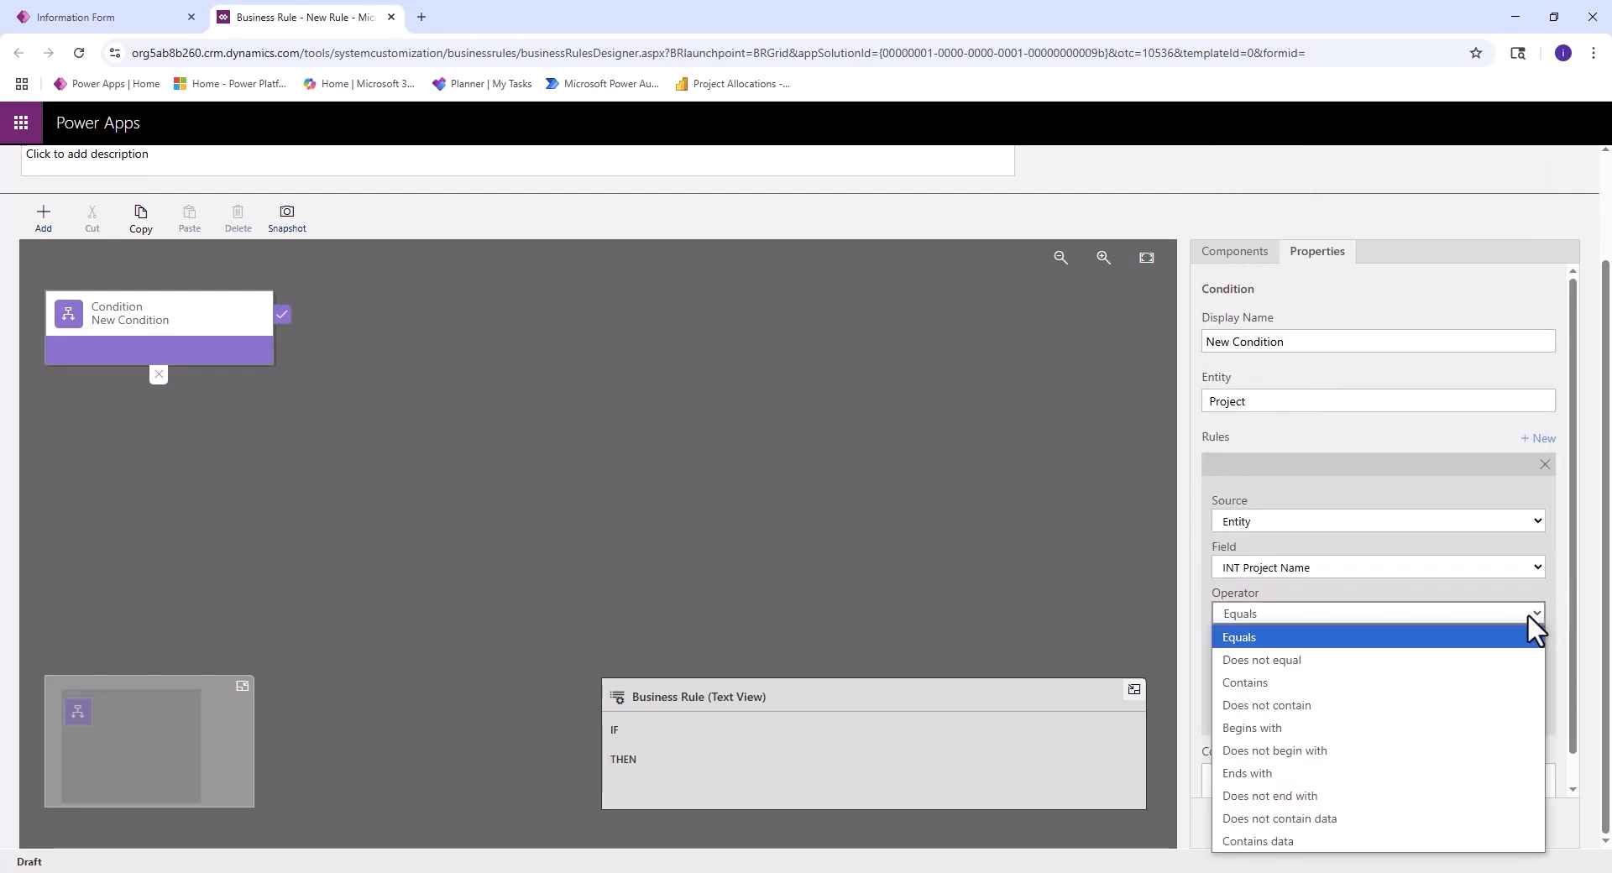
left_click(1279, 818)
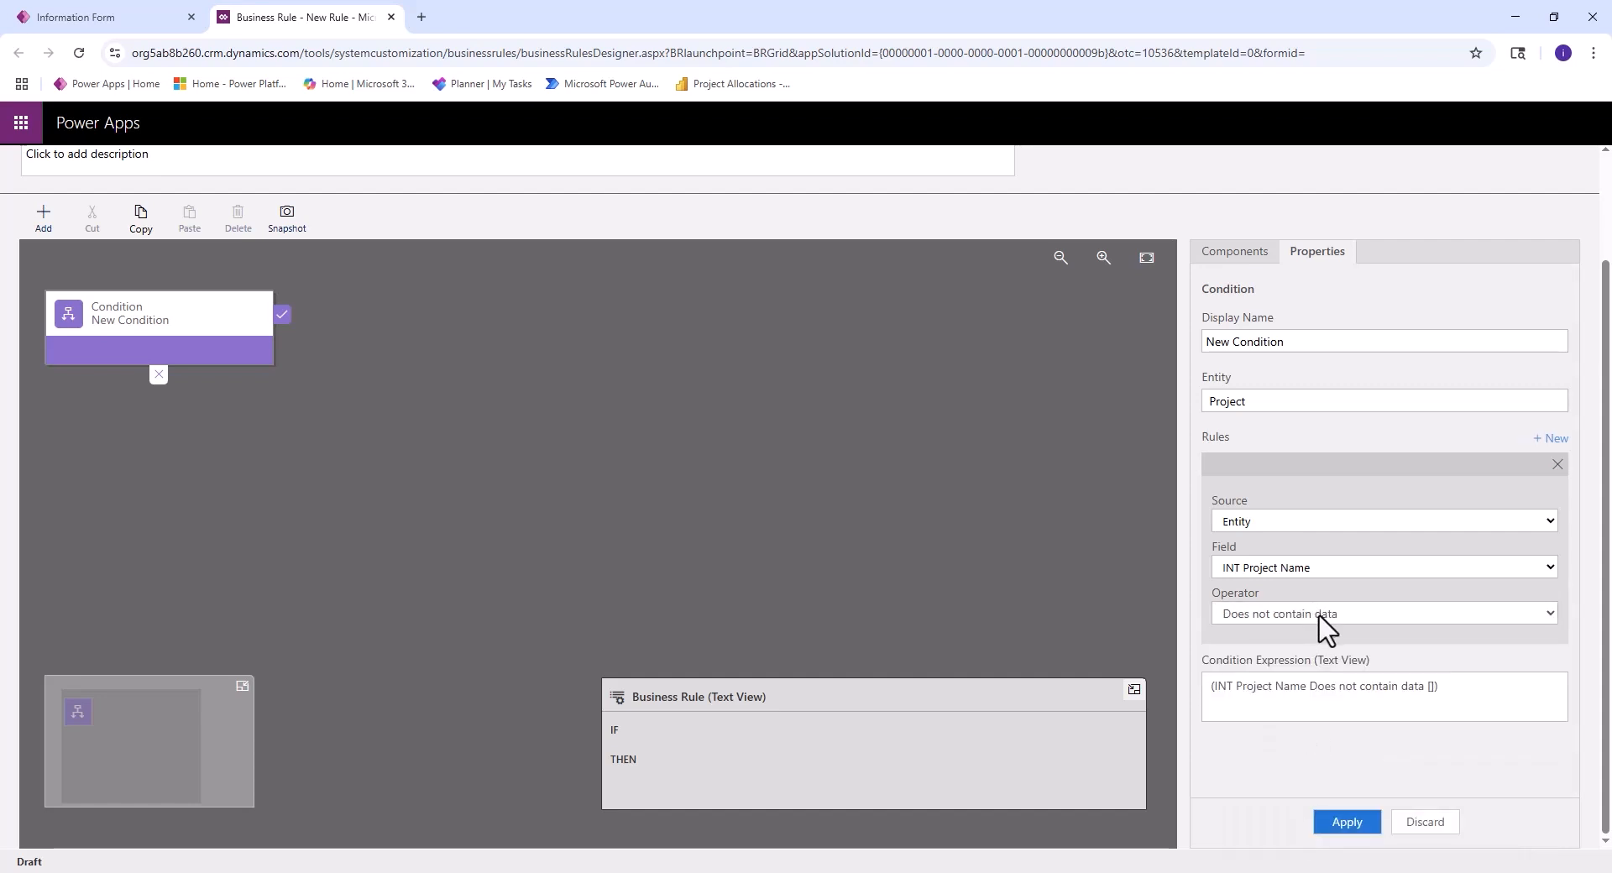
left_click(1348, 823)
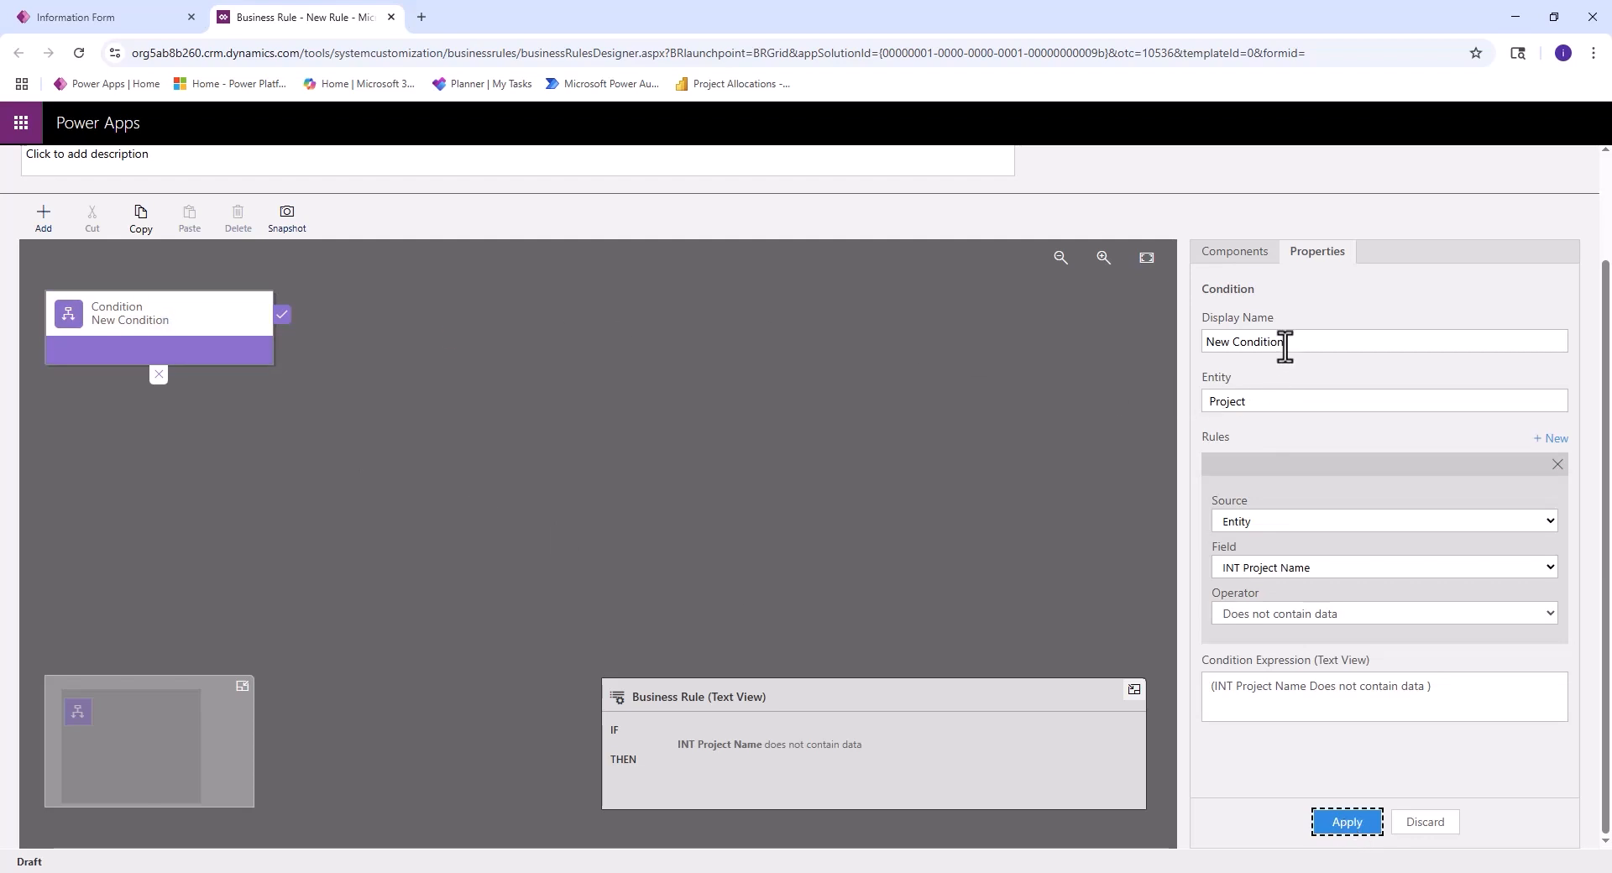
- Rename the condition as "Does INT Project Name contain a value" and apply the change
left_click_drag(1285, 342, 1248, 342)
type("Doe")
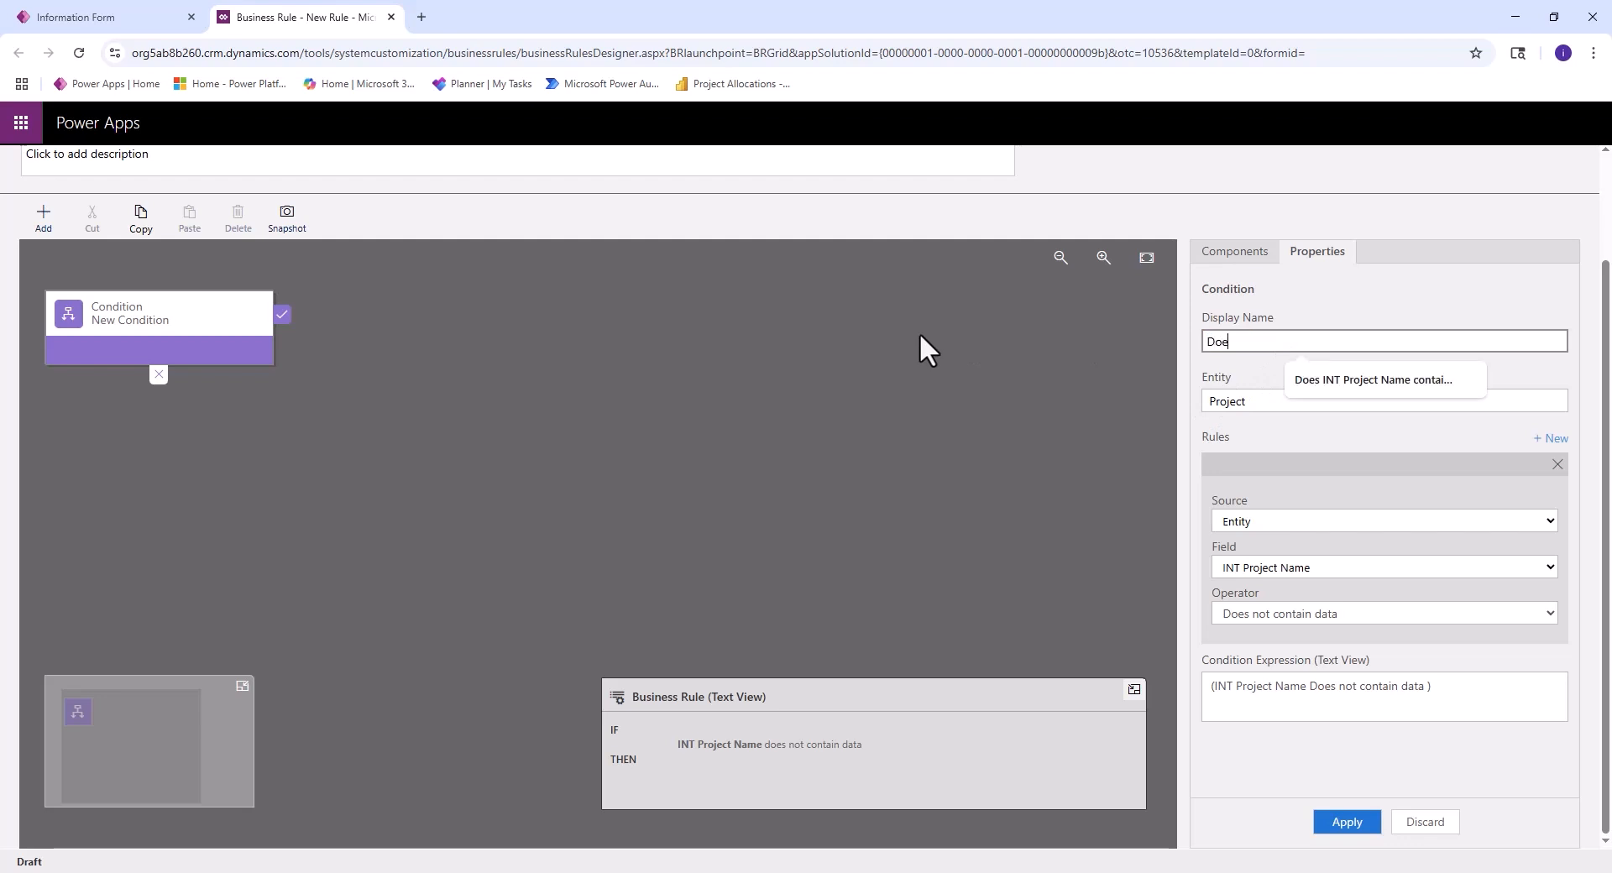
type("s INT Project Name contain a value")
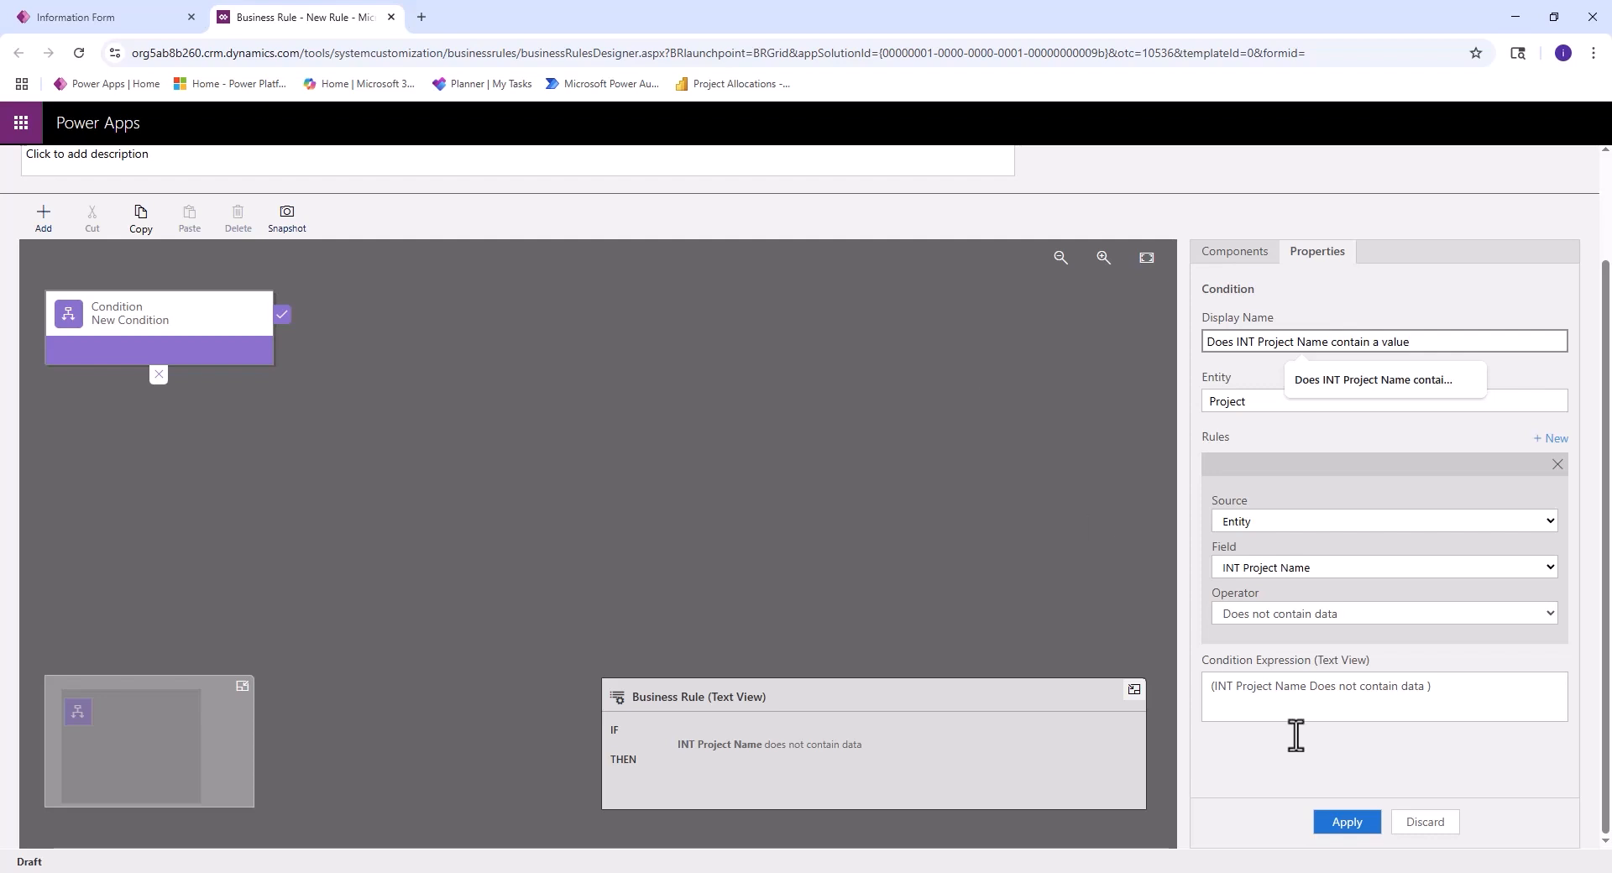
left_click(1352, 826)
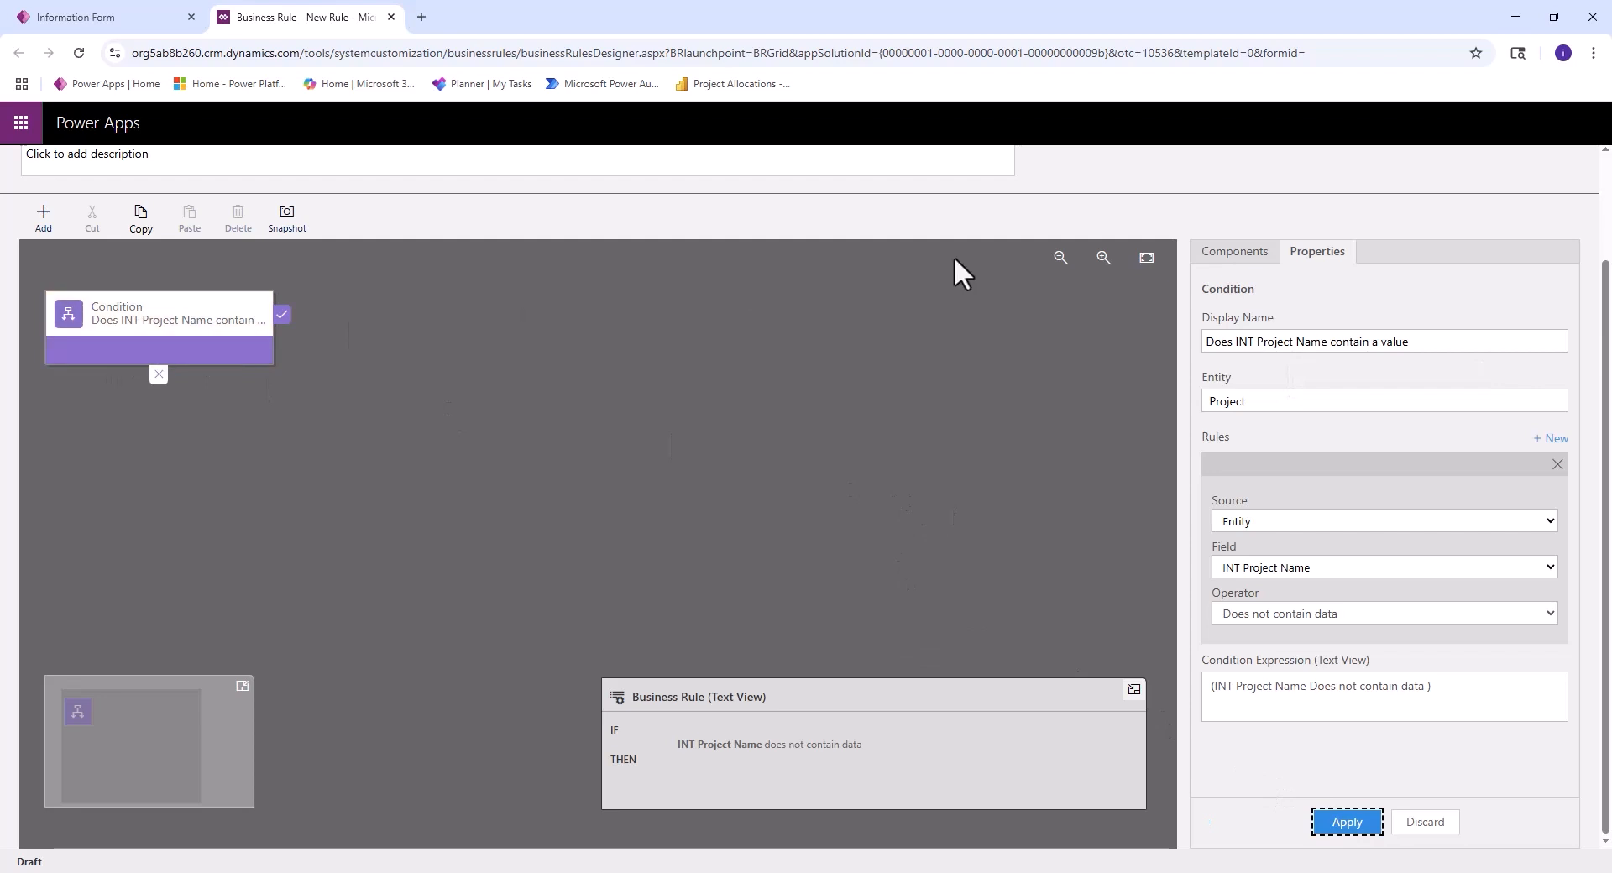
- Add a Set Field Value action to the condition's true branch and name it "Set INT Project Name to Project Name"
left_click(1230, 262)
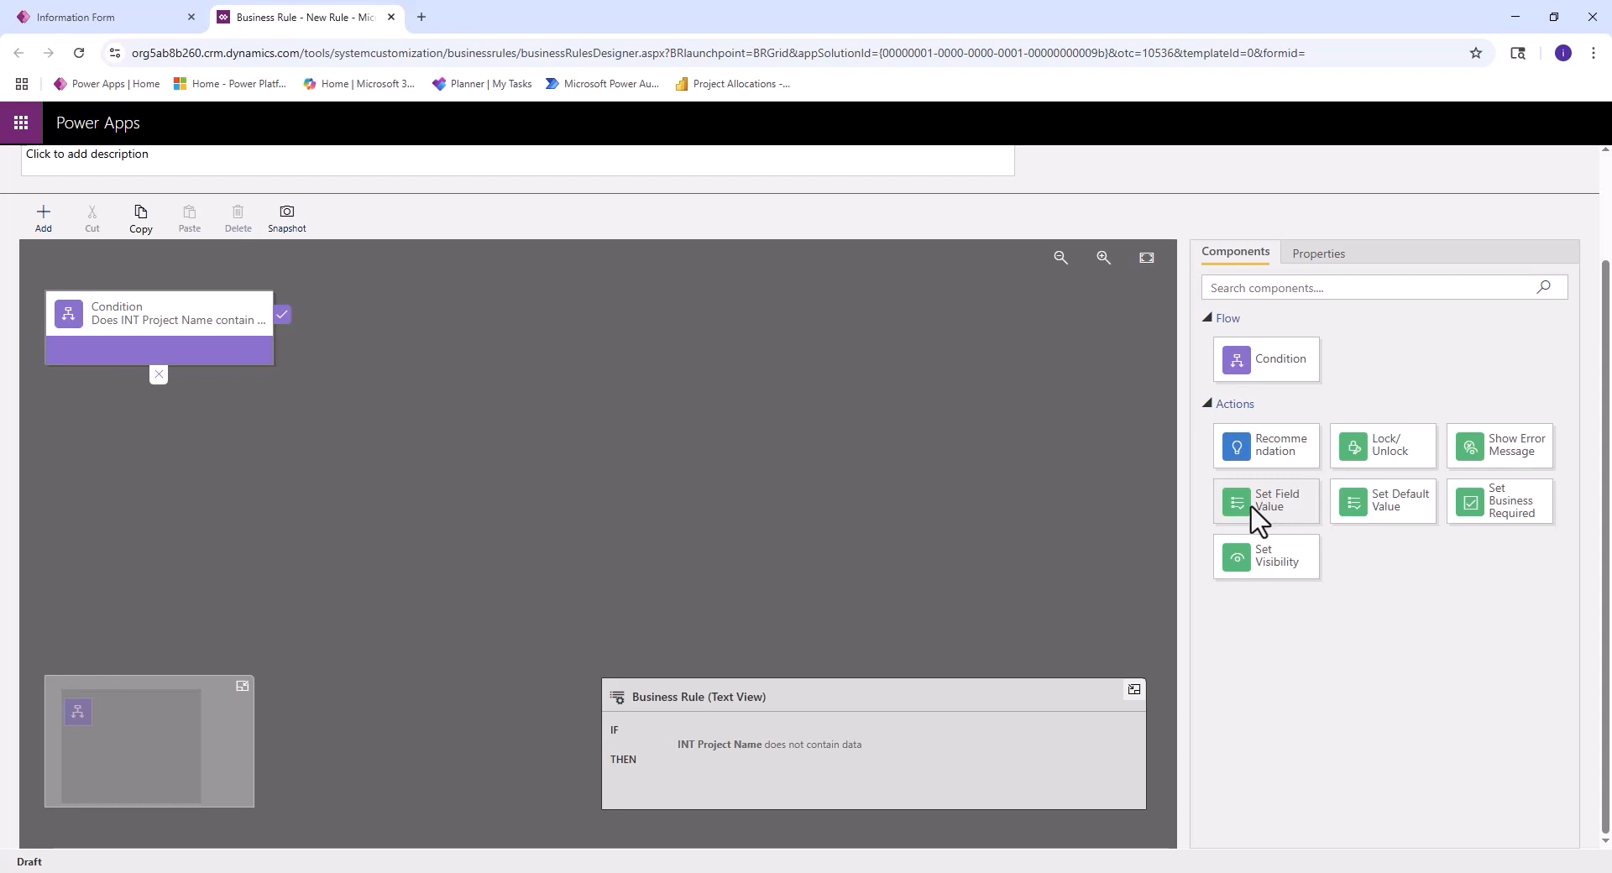
left_click_drag(1293, 508, 304, 340)
left_click(445, 324)
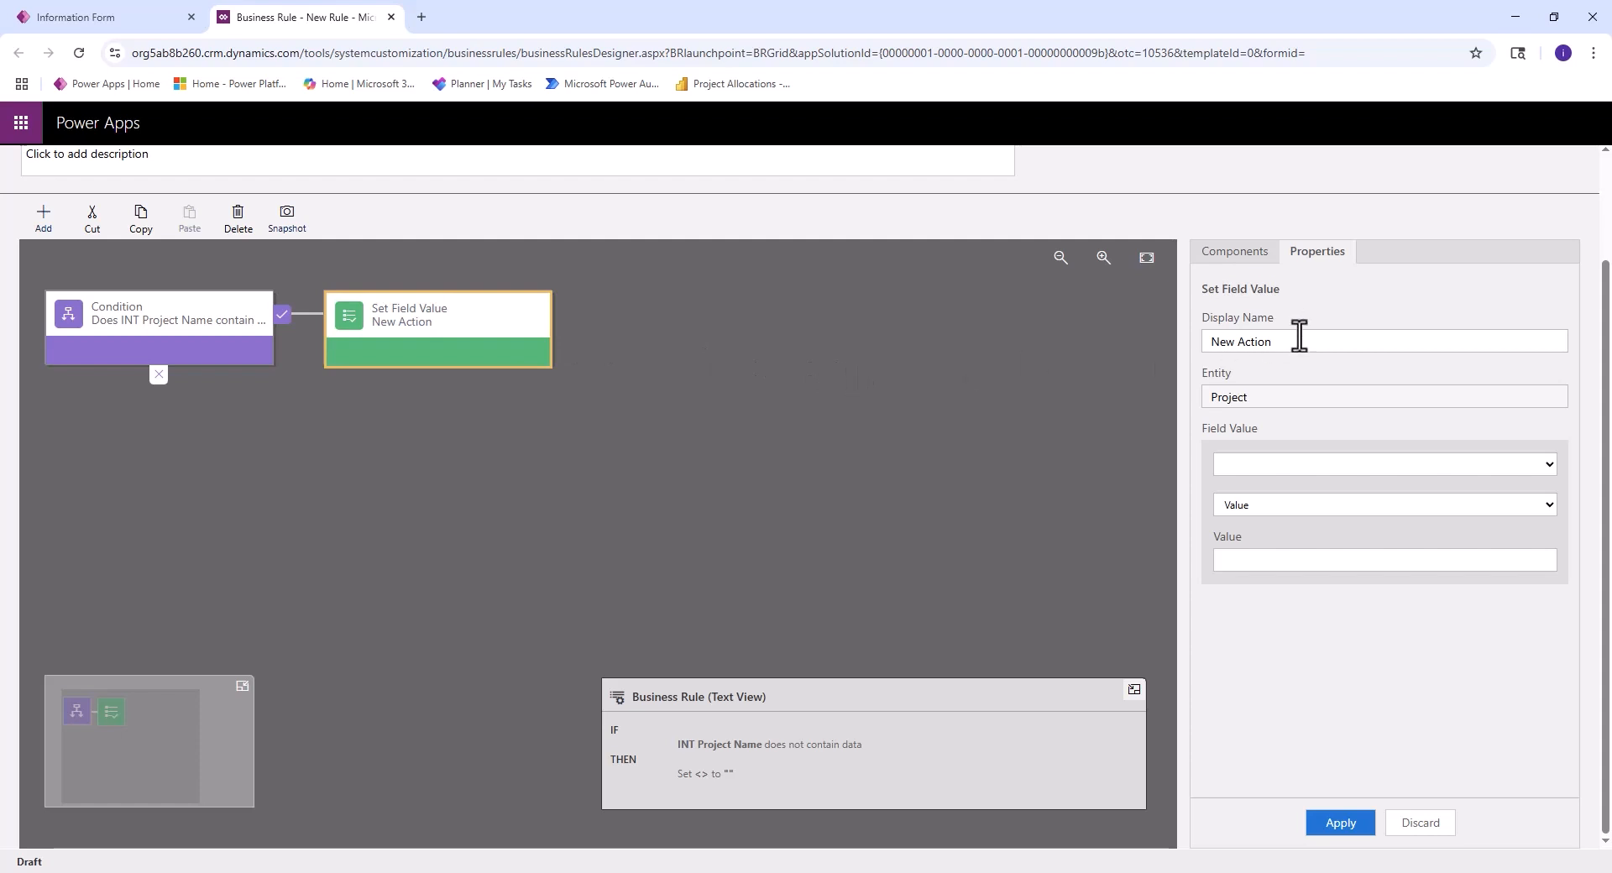
left_click_drag(1299, 336, 1184, 345)
type("S")
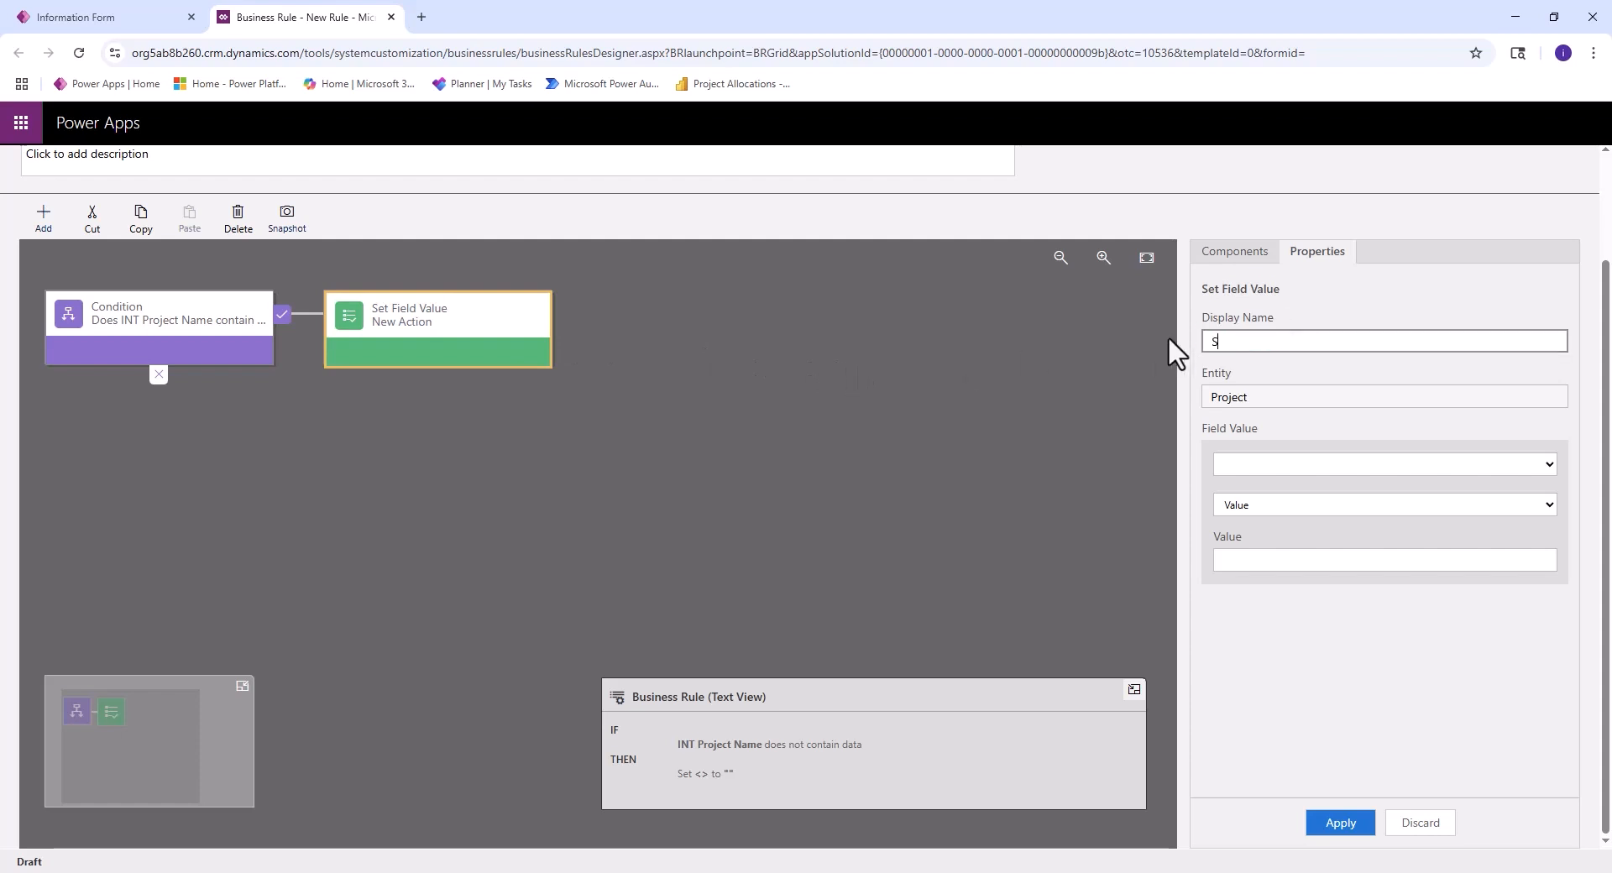
type("et INT Pr")
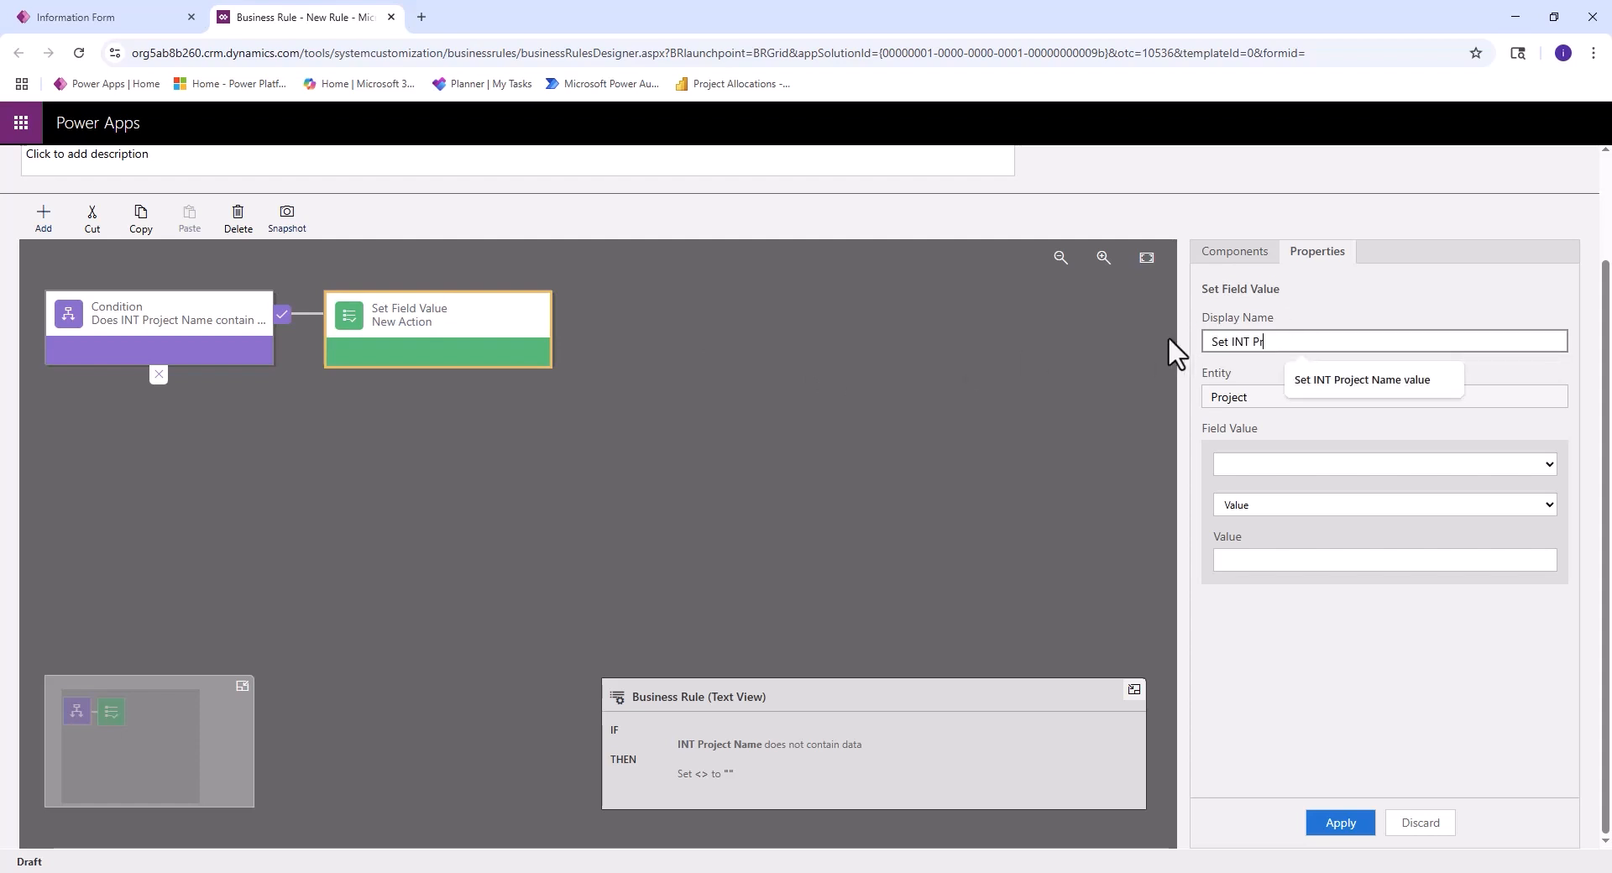
type("oject Name to Project Nm")
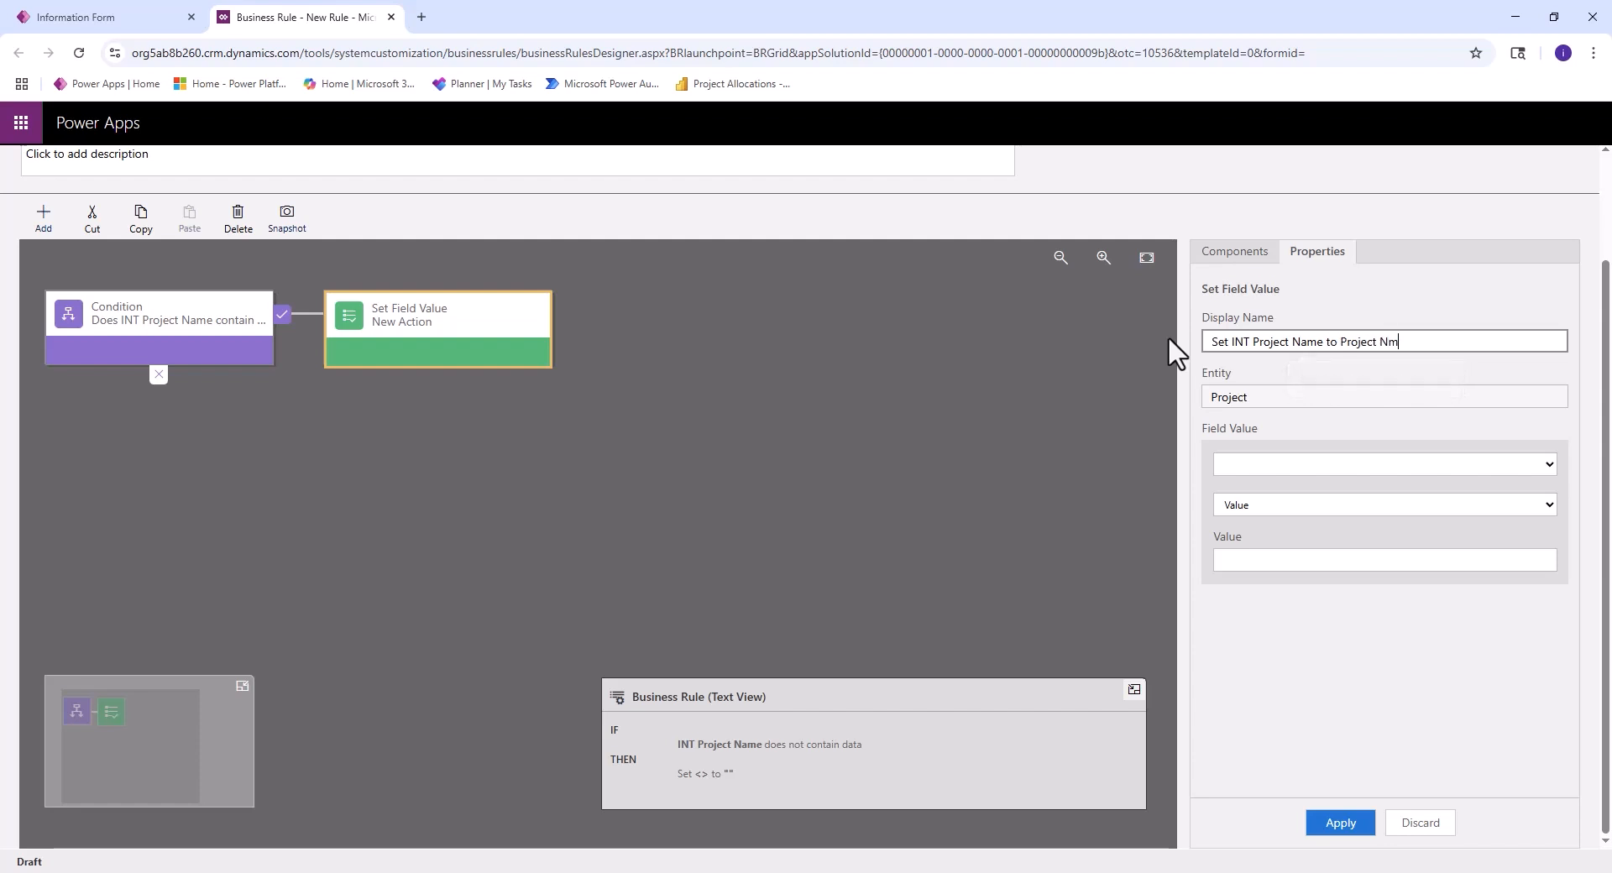
key("BackSpace")
type("ame")
- Configure the action to set INT Project Name from the Name field, and apply it
left_click(1547, 467)
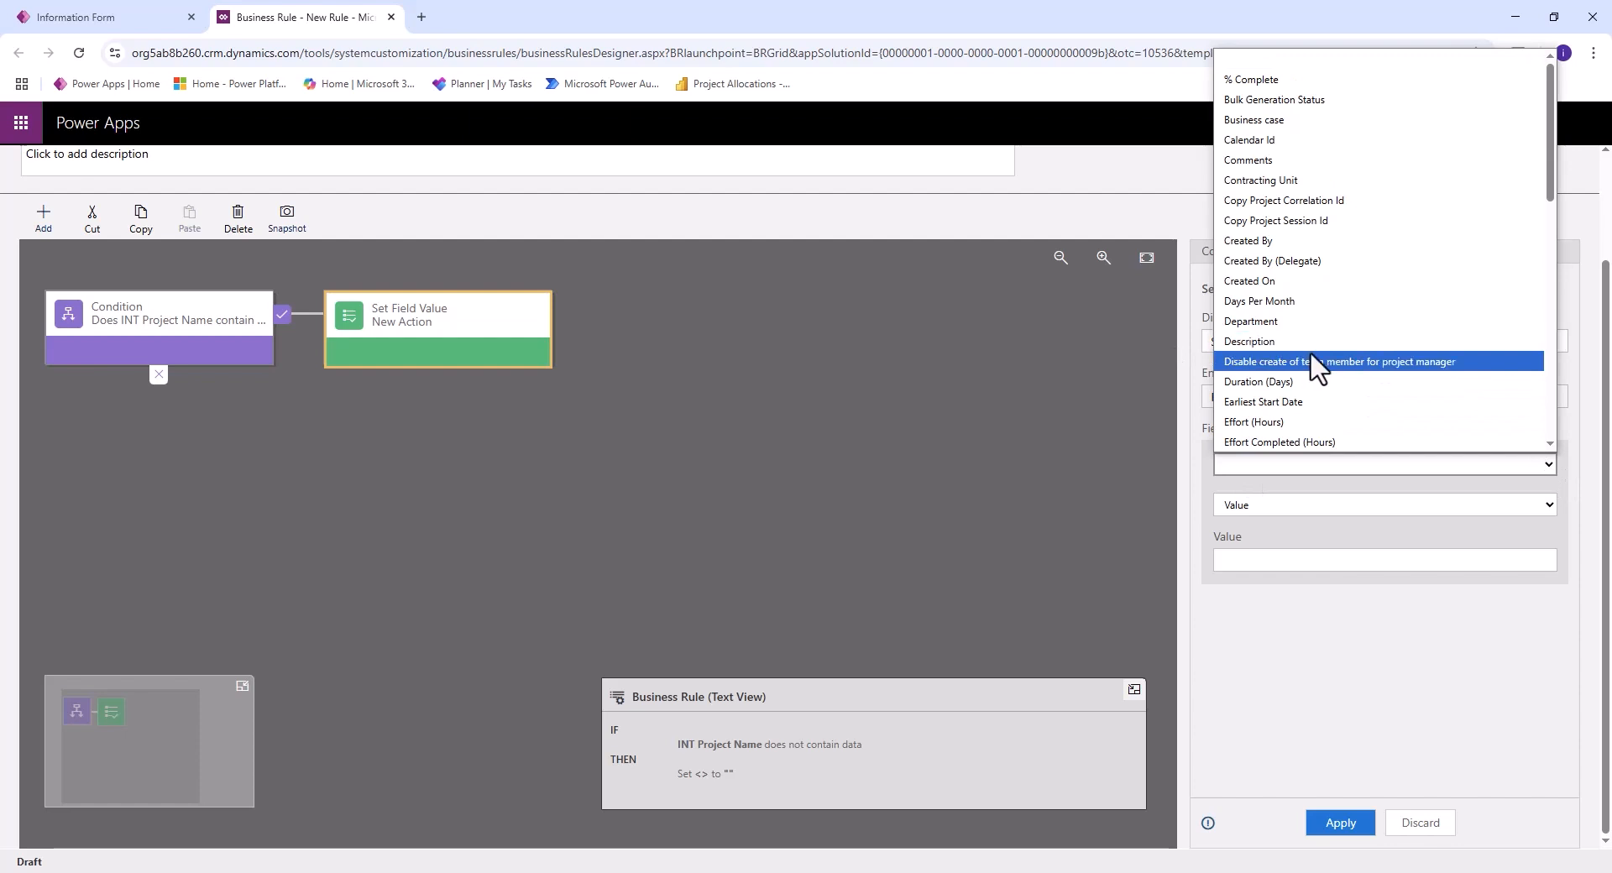
scroll(1312, 354, "down", 2)
left_click(1308, 436)
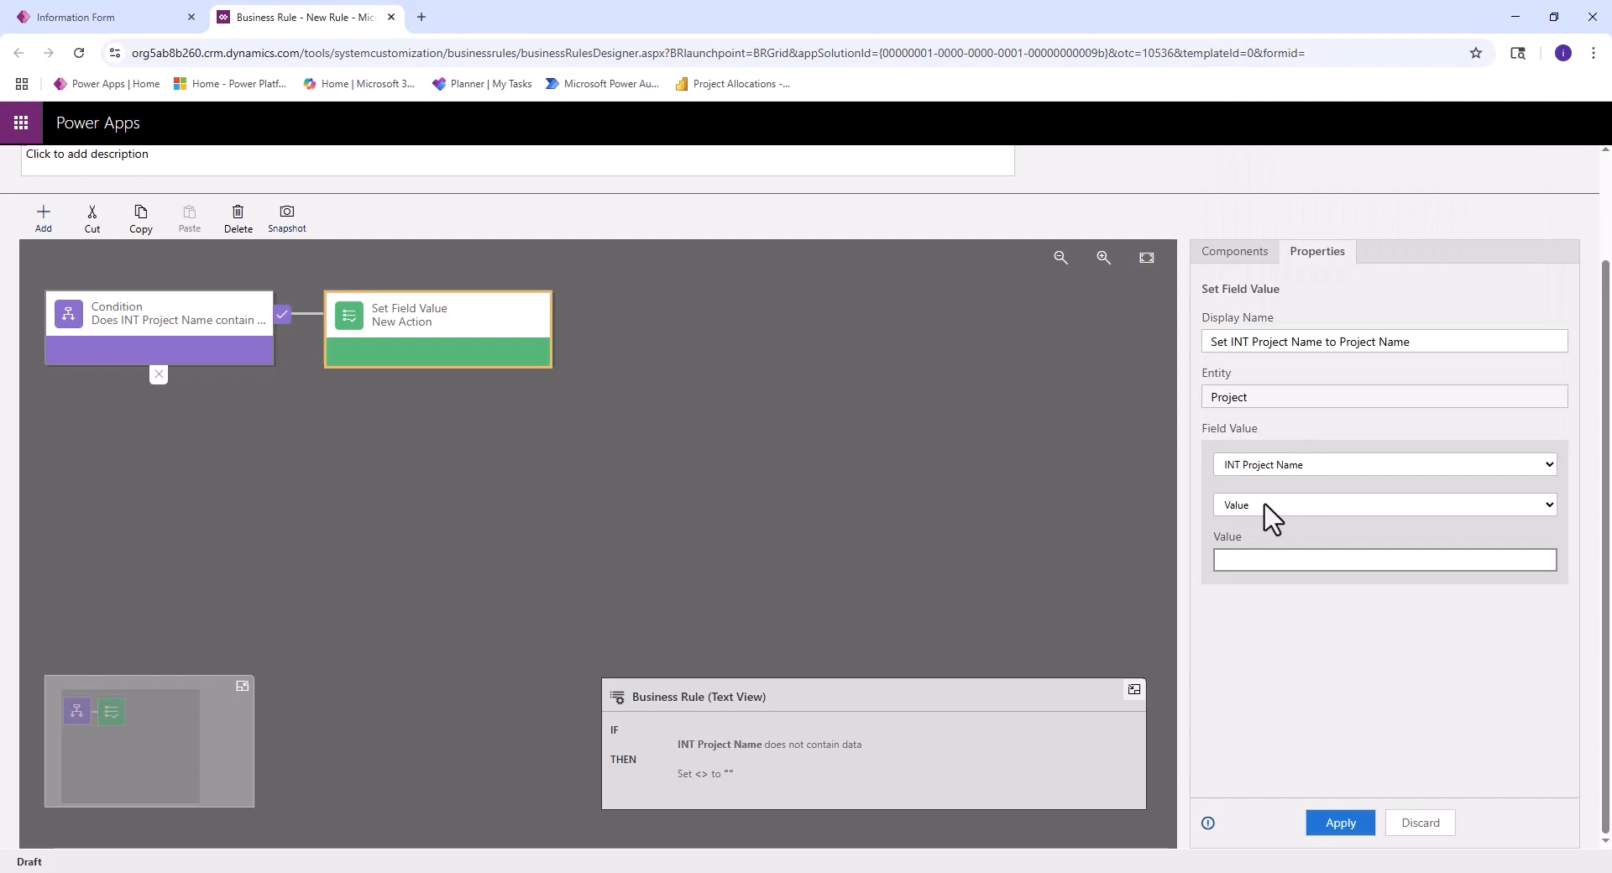
left_click(1276, 503)
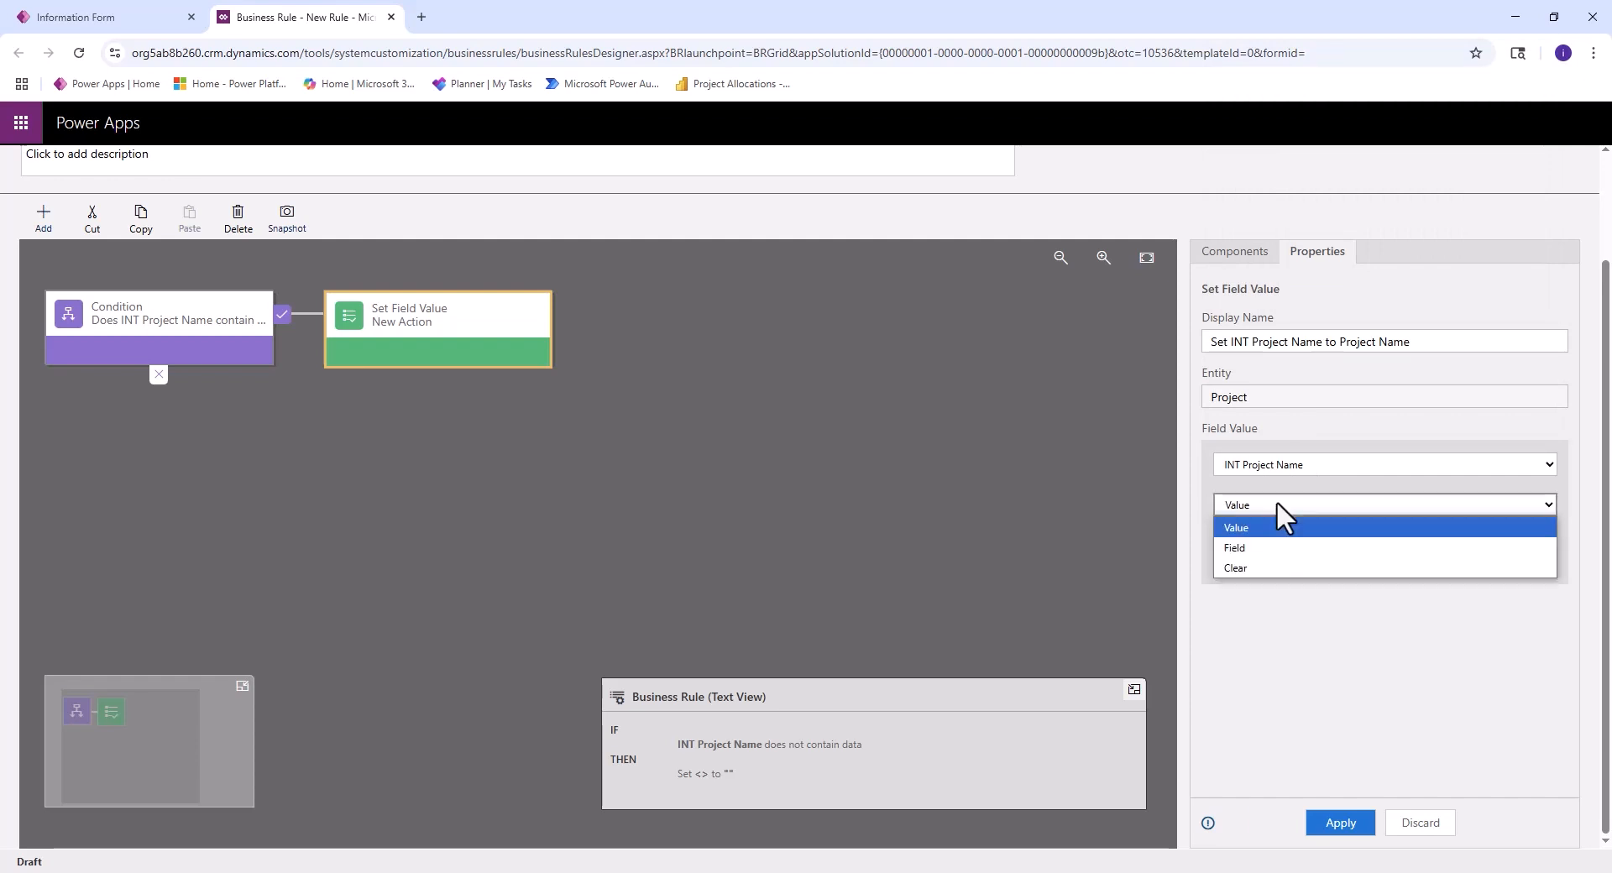
left_click(1266, 549)
left_click(1360, 560)
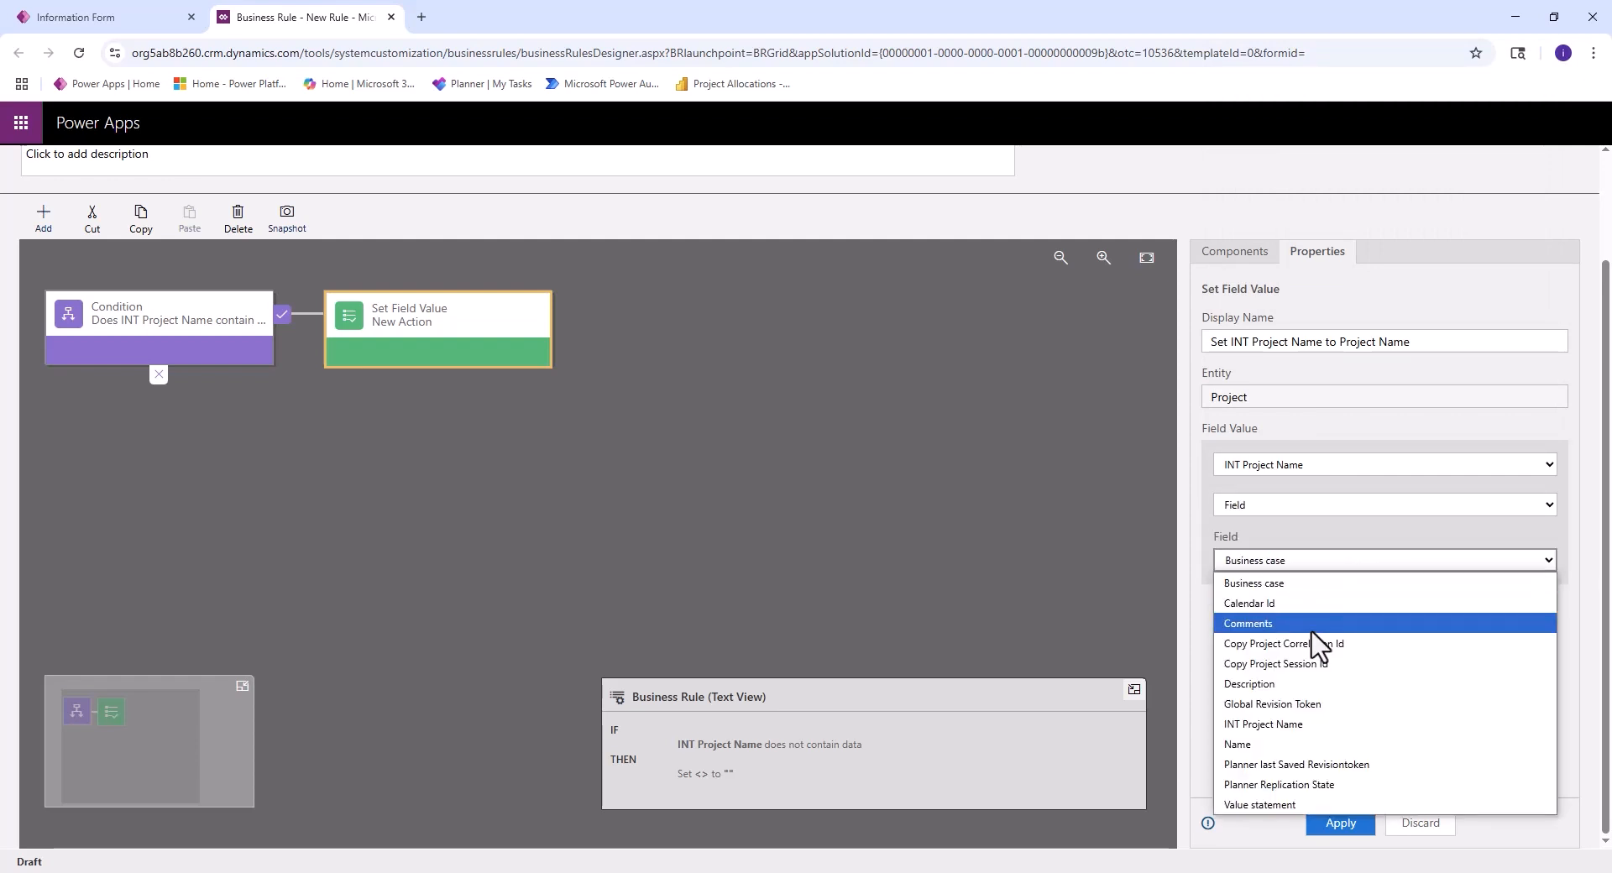
left_click(1282, 744)
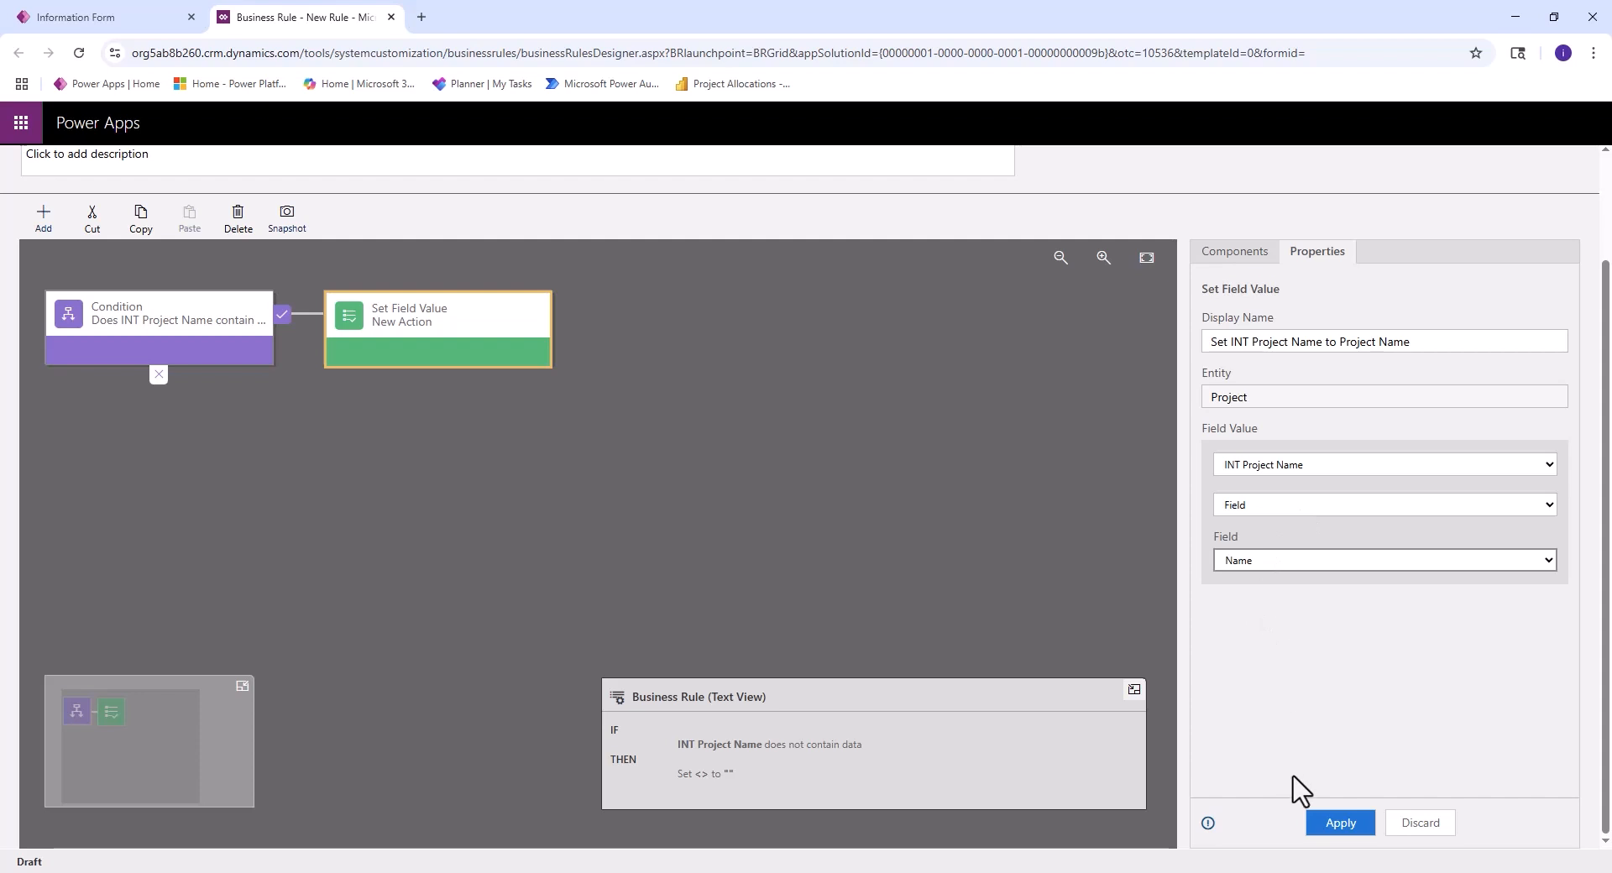
left_click(1341, 824)
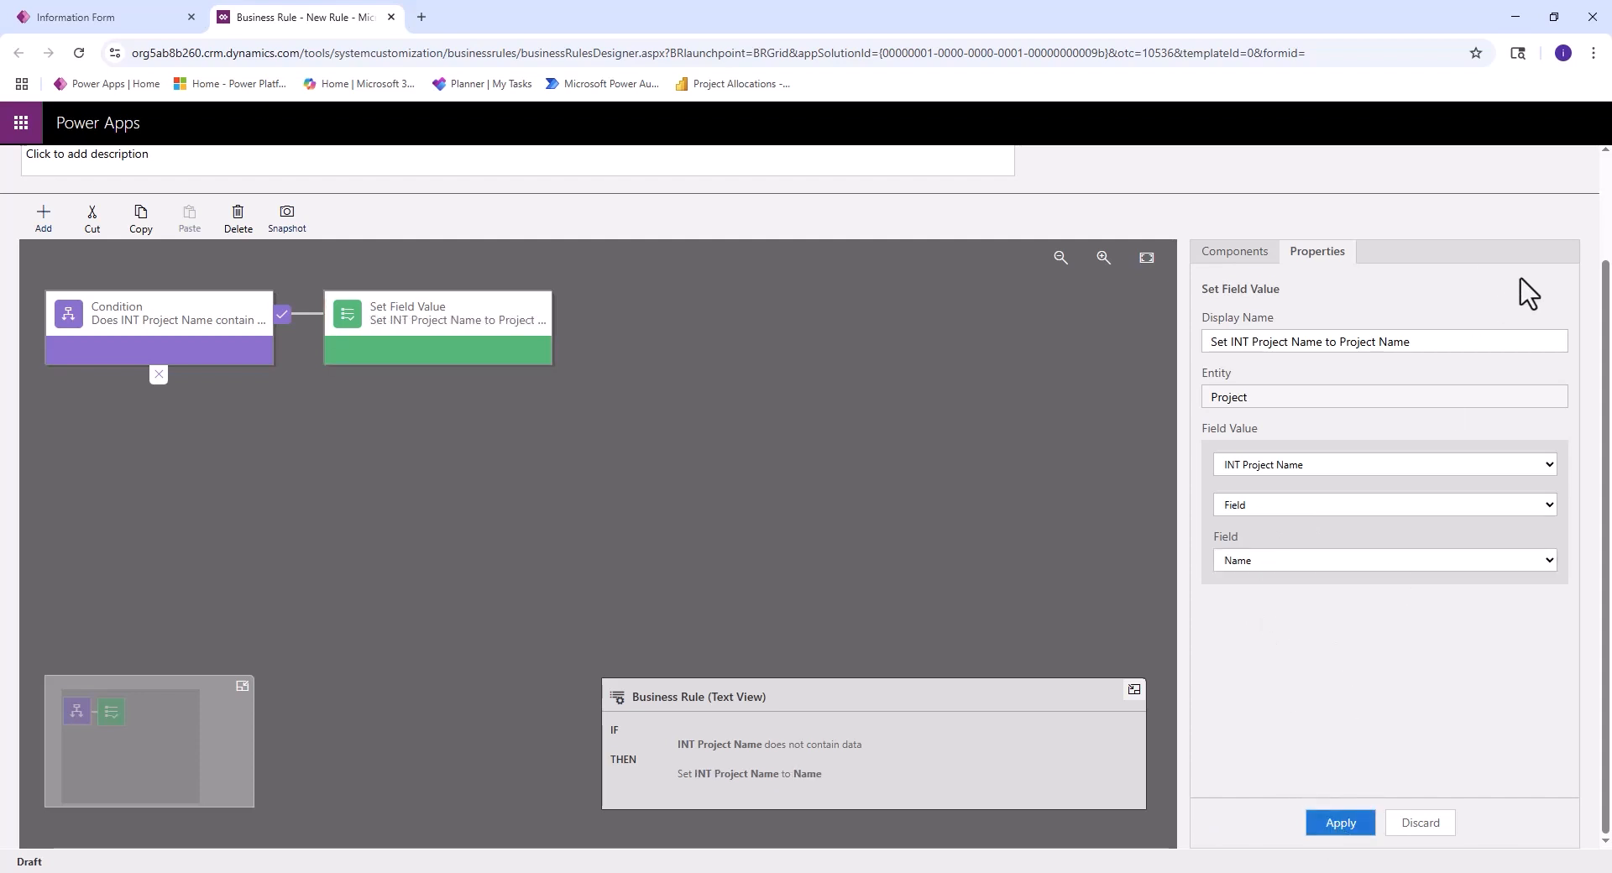
- Save and validate the "SET INT Project Name to Project Name" business rule
scroll(1574, 231, "up", 2)
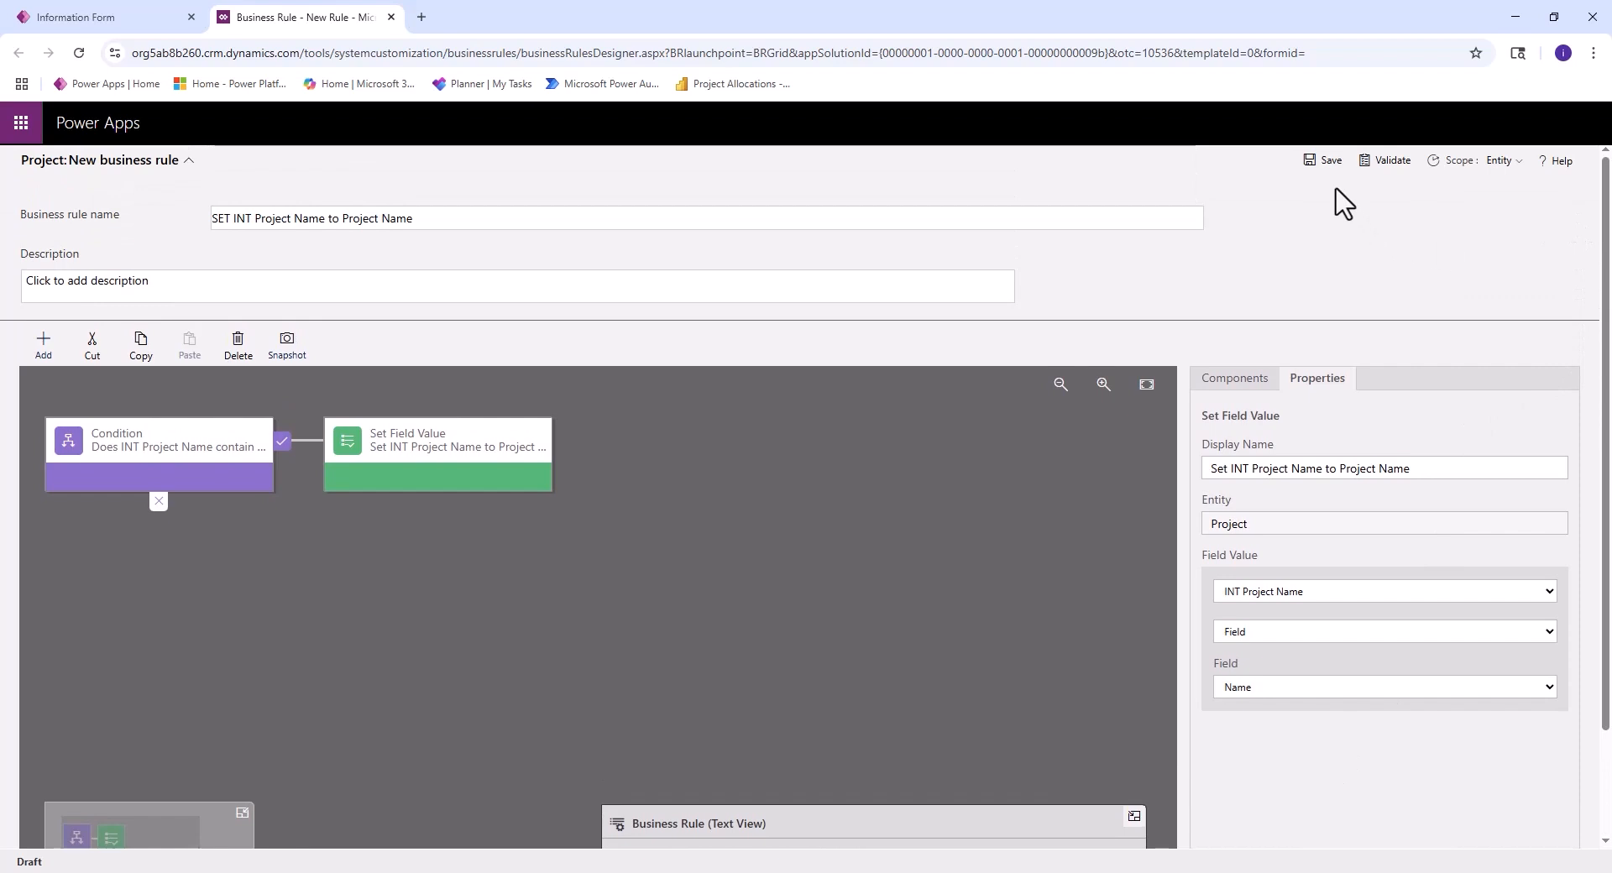
left_click(1321, 160)
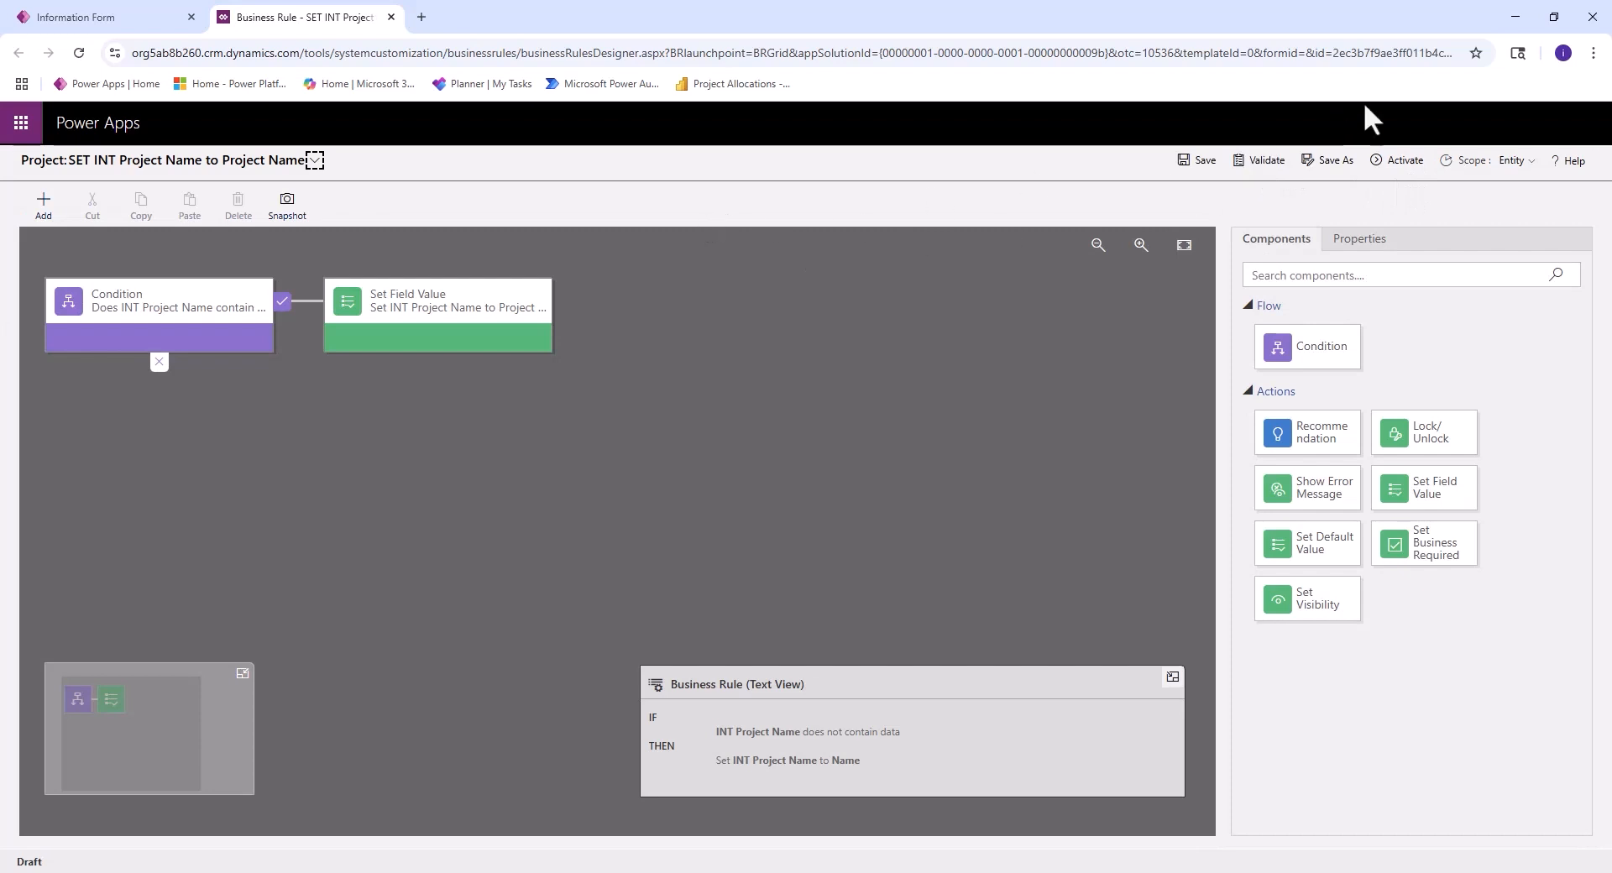
left_click(1264, 167)
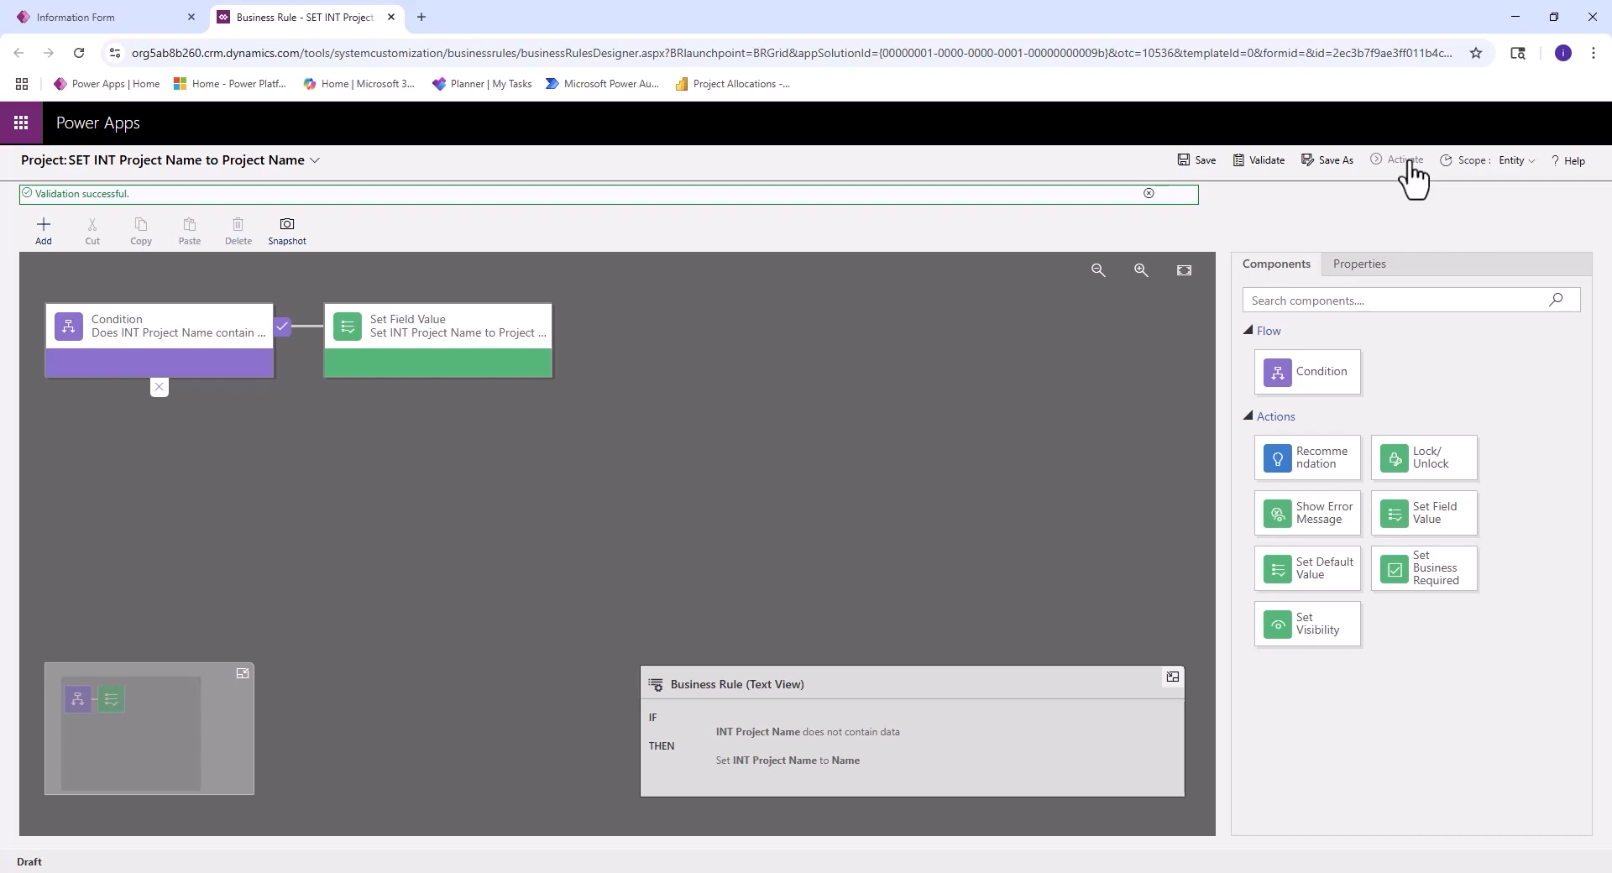
- Activate the business rule and return from its designer to the Project form editor
left_click(1403, 160)
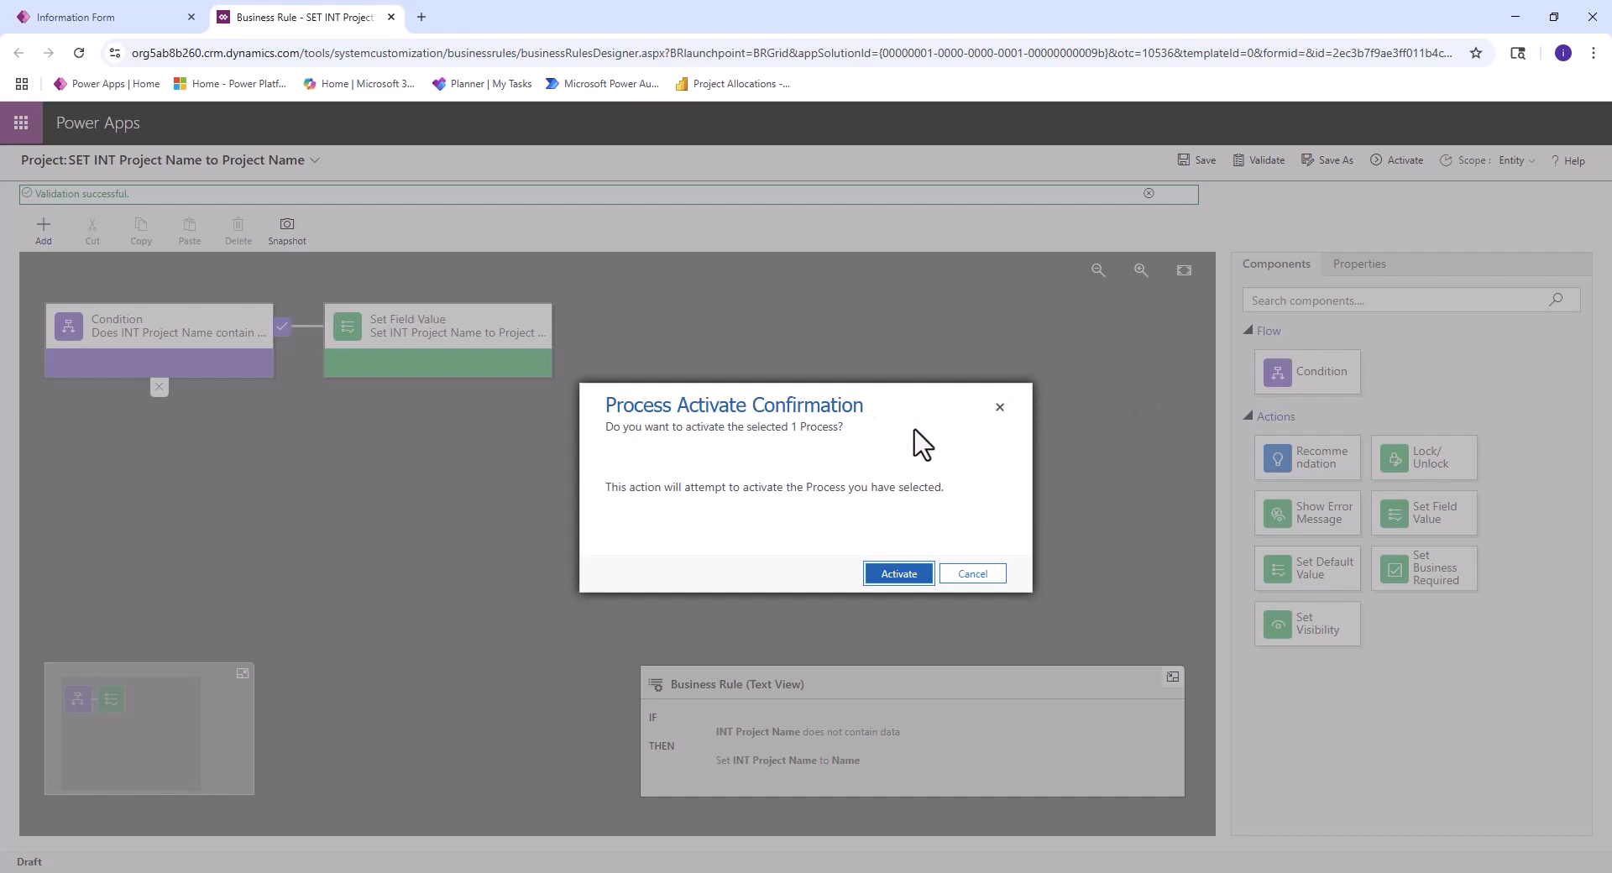
left_click(898, 576)
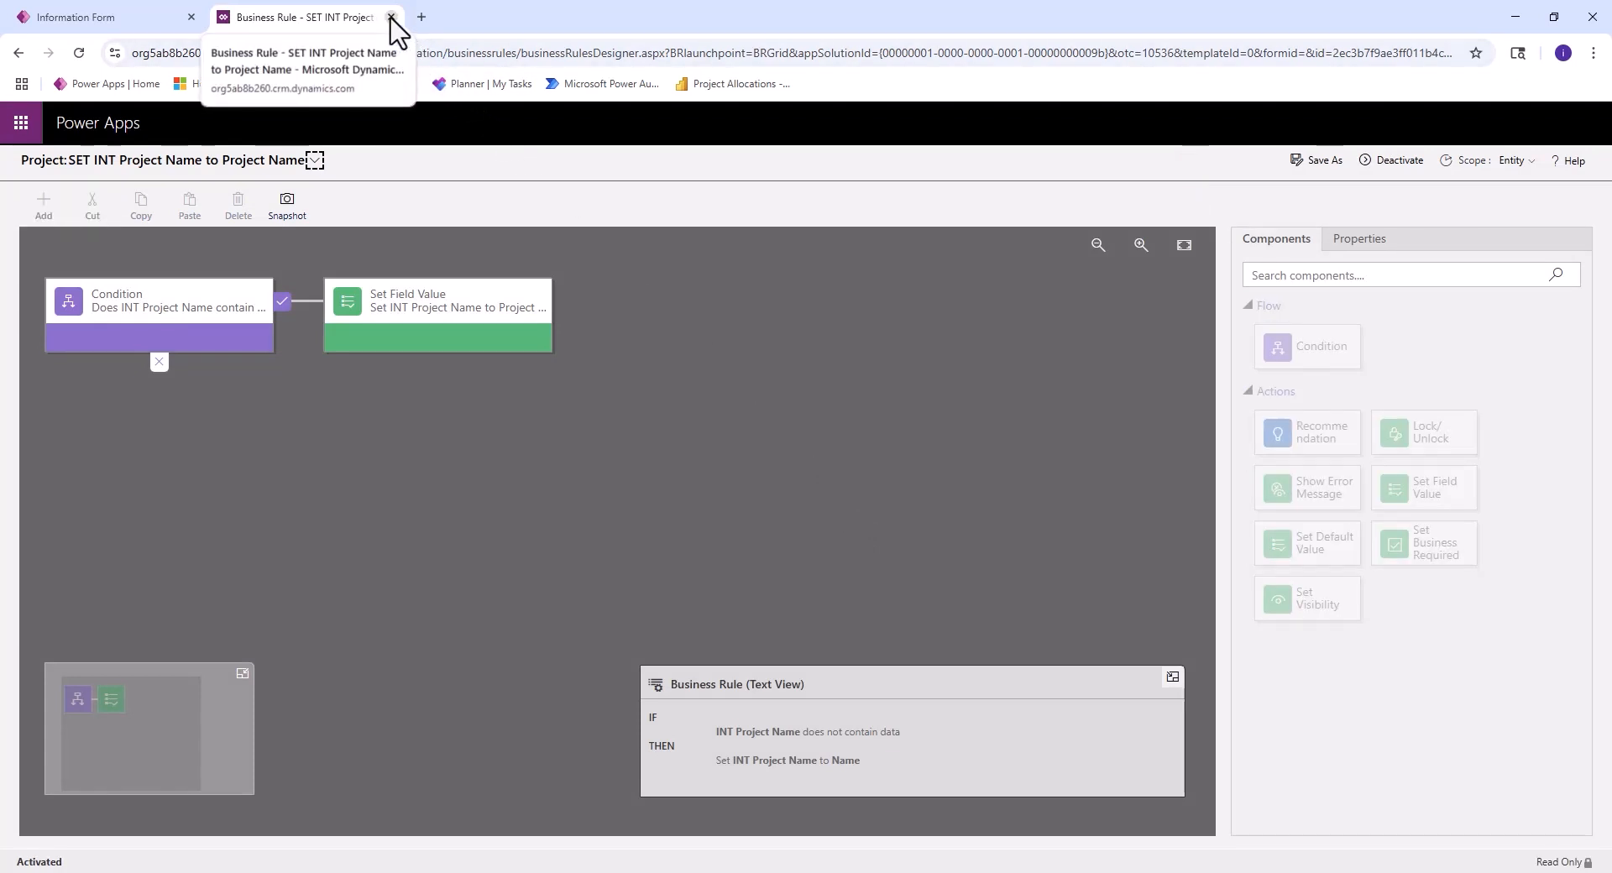
left_click(390, 18)
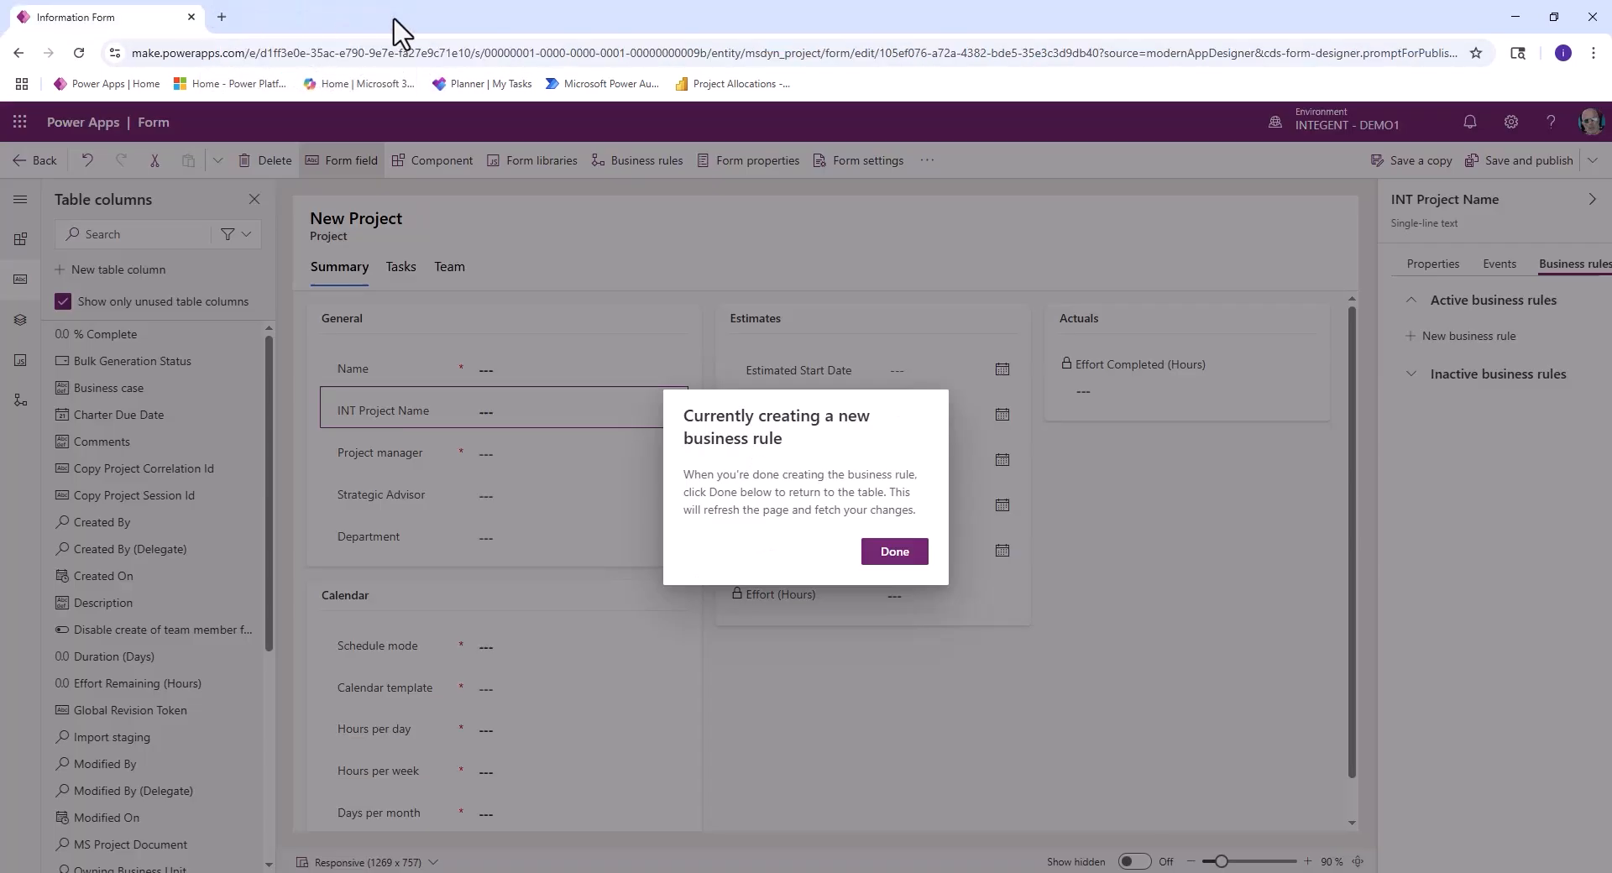
left_click(895, 552)
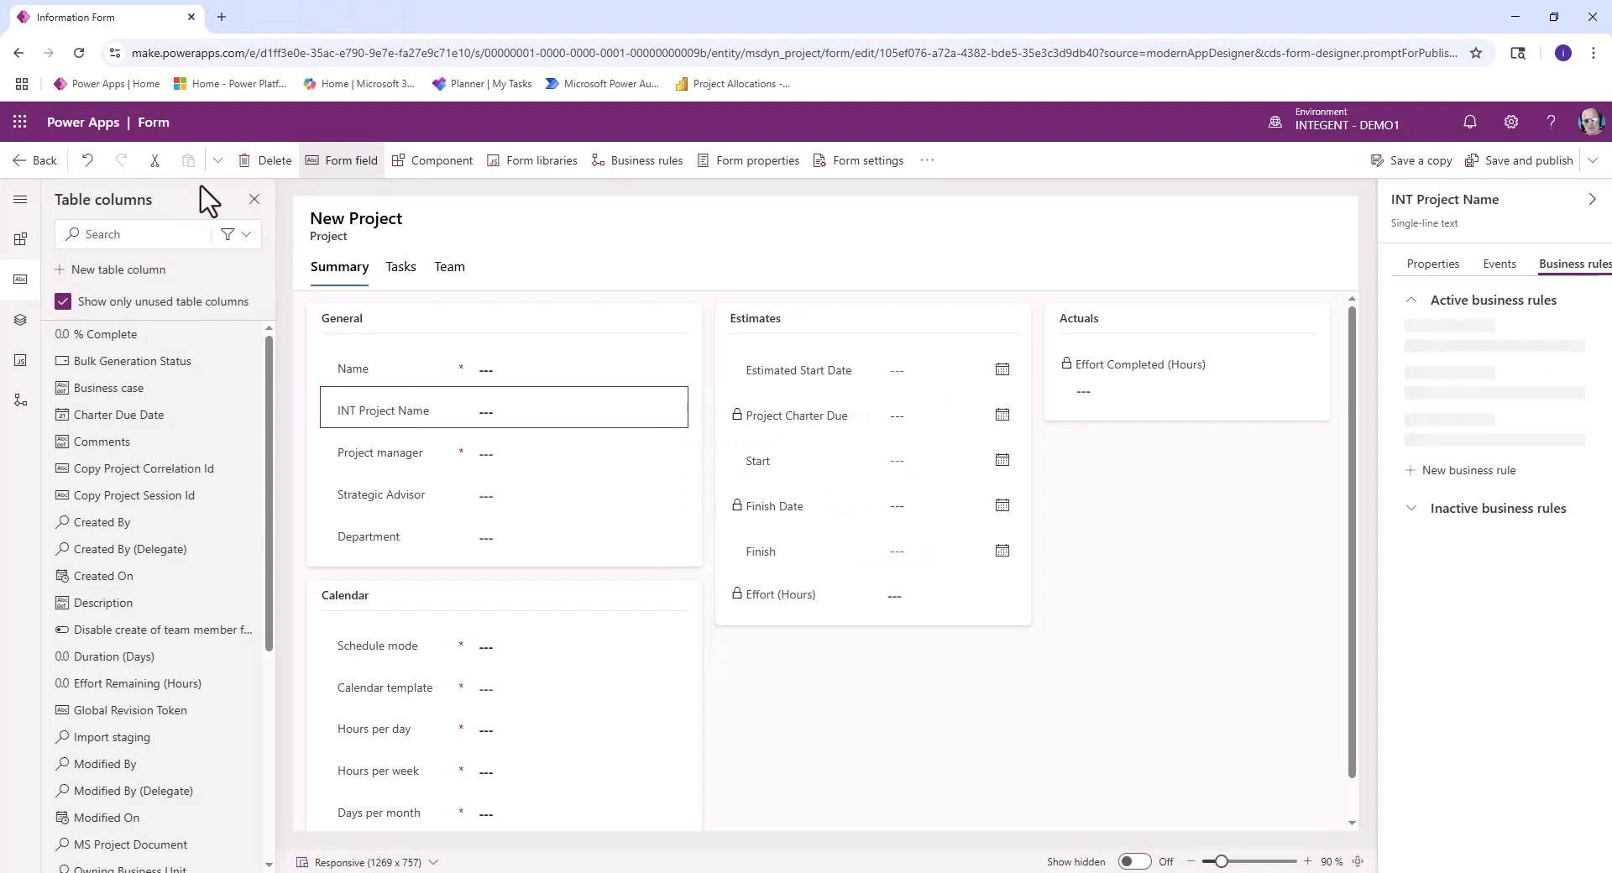
- Save and publish the Project form, and run the Project app from the list of apps
left_click(1530, 164)
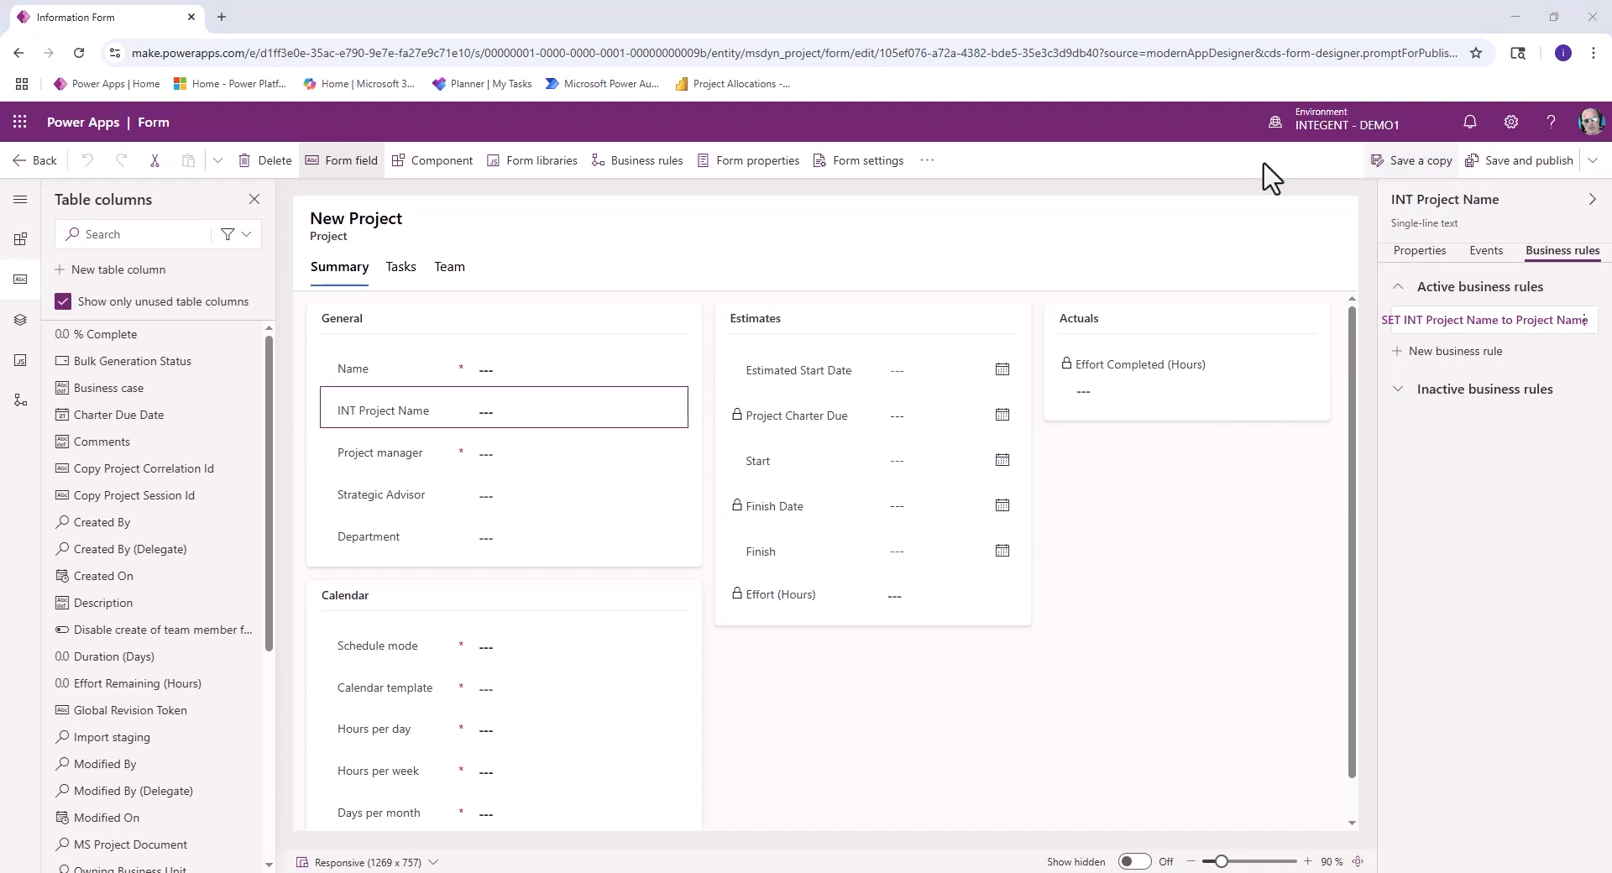
left_click(24, 161)
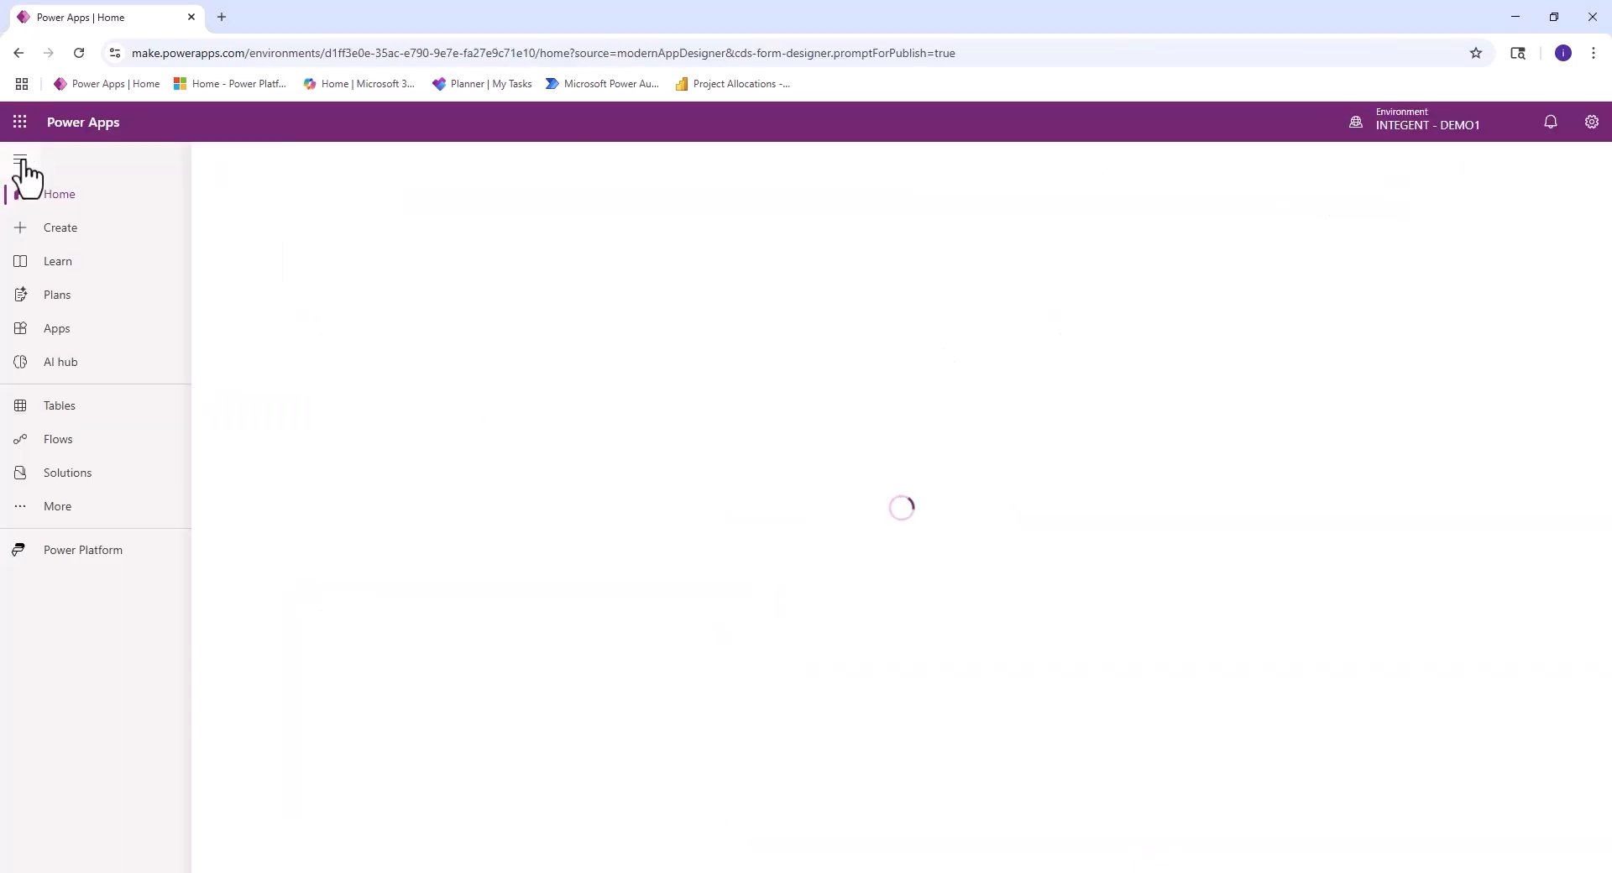
left_click(57, 334)
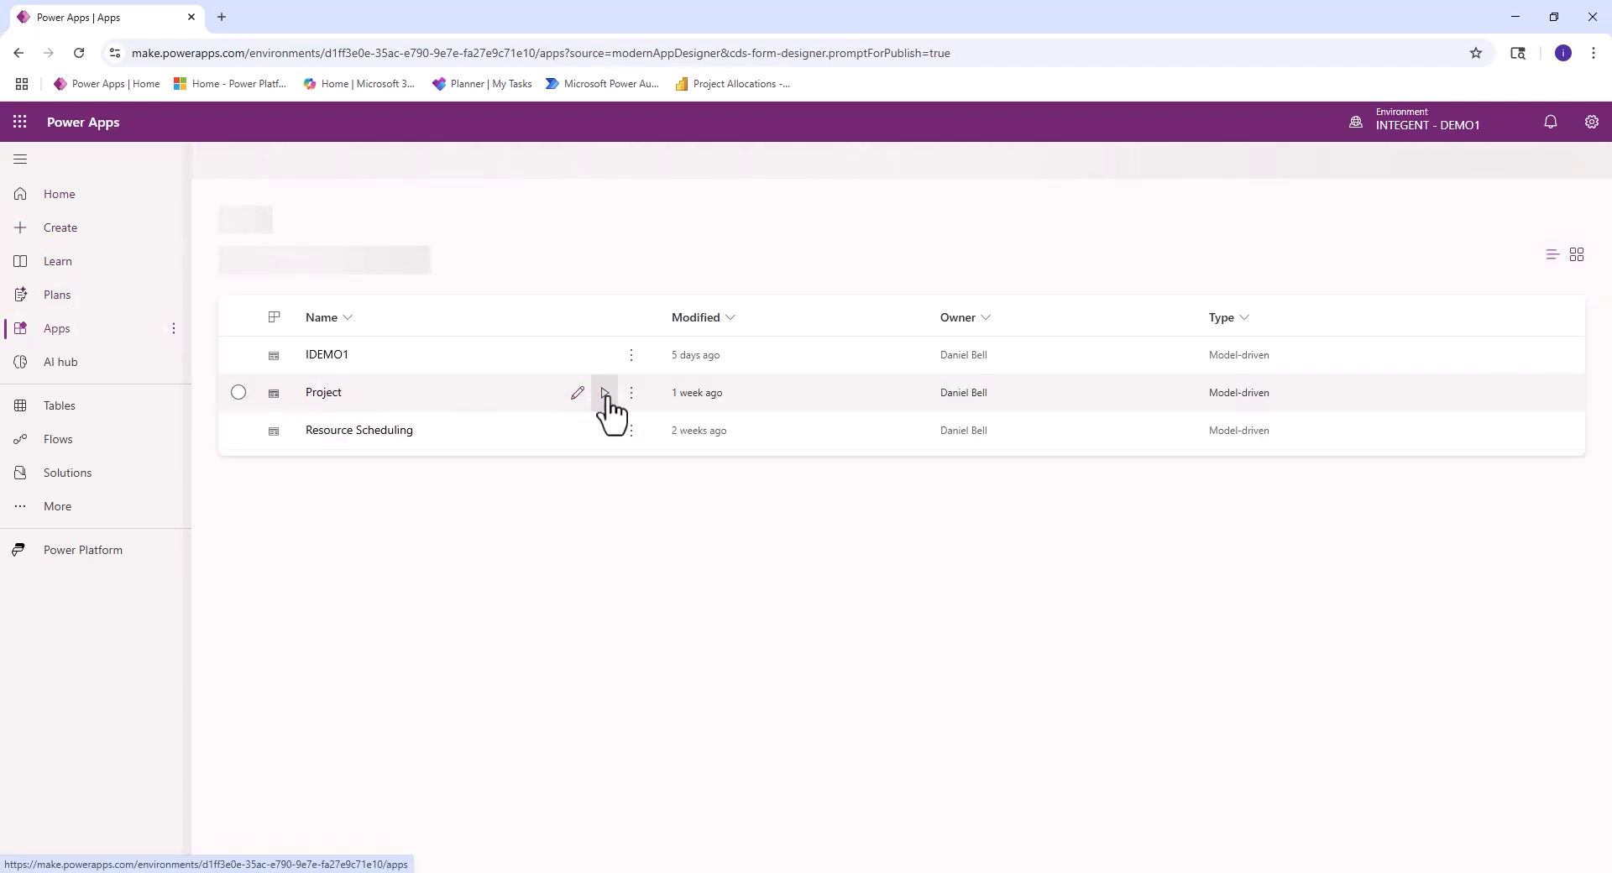
left_click(605, 393)
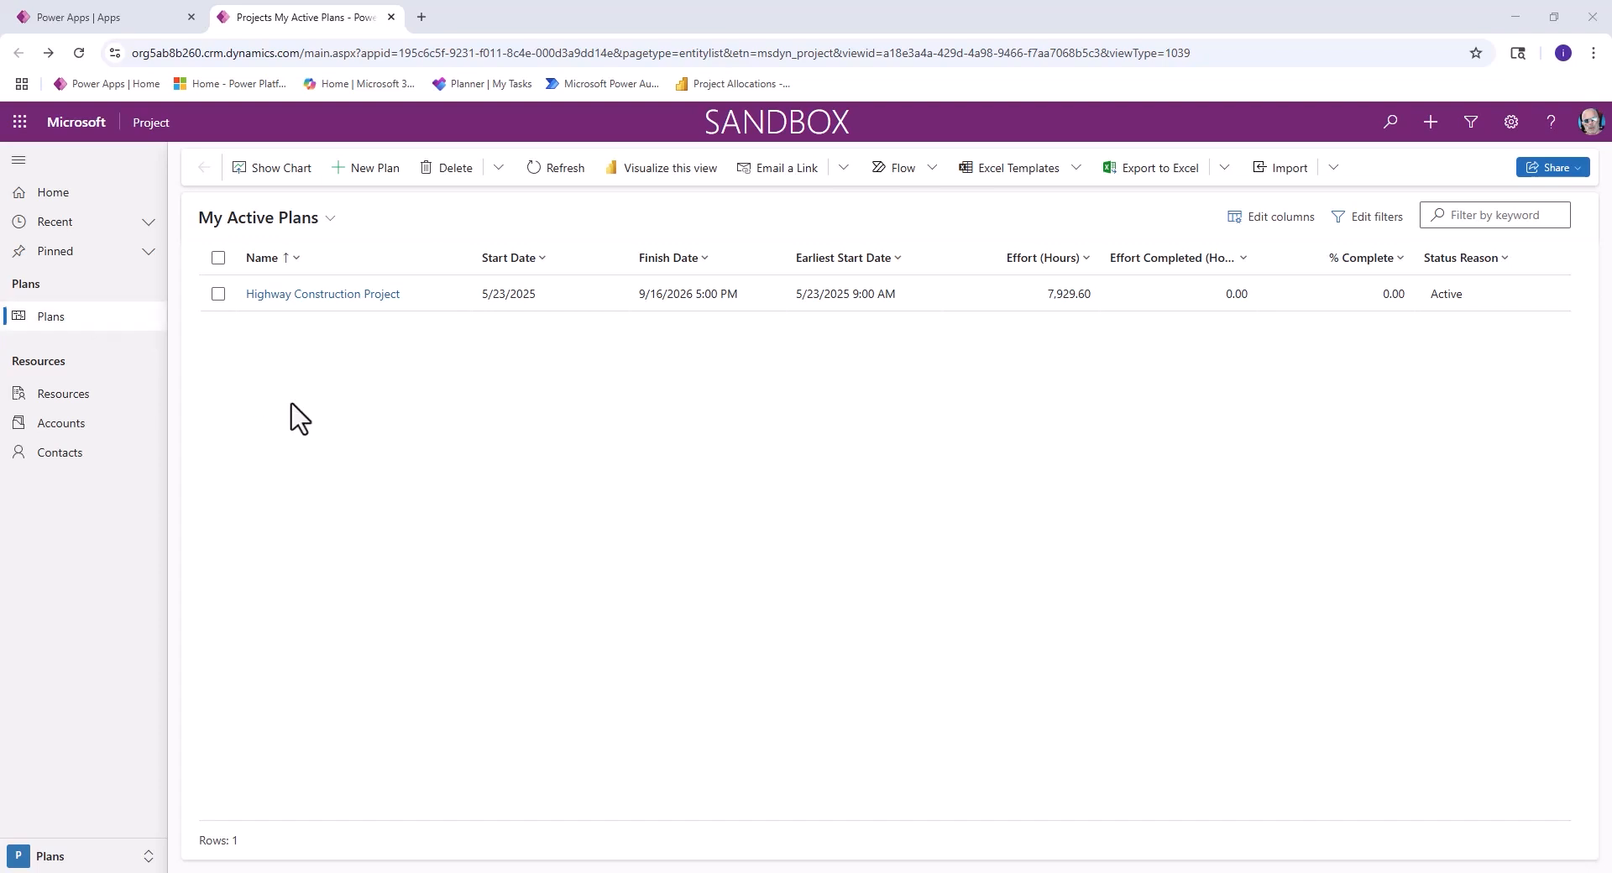
- Create a new plan named "TA Test 100", leaving INT Project Name empty, and save it
left_click(362, 168)
left_click(423, 385)
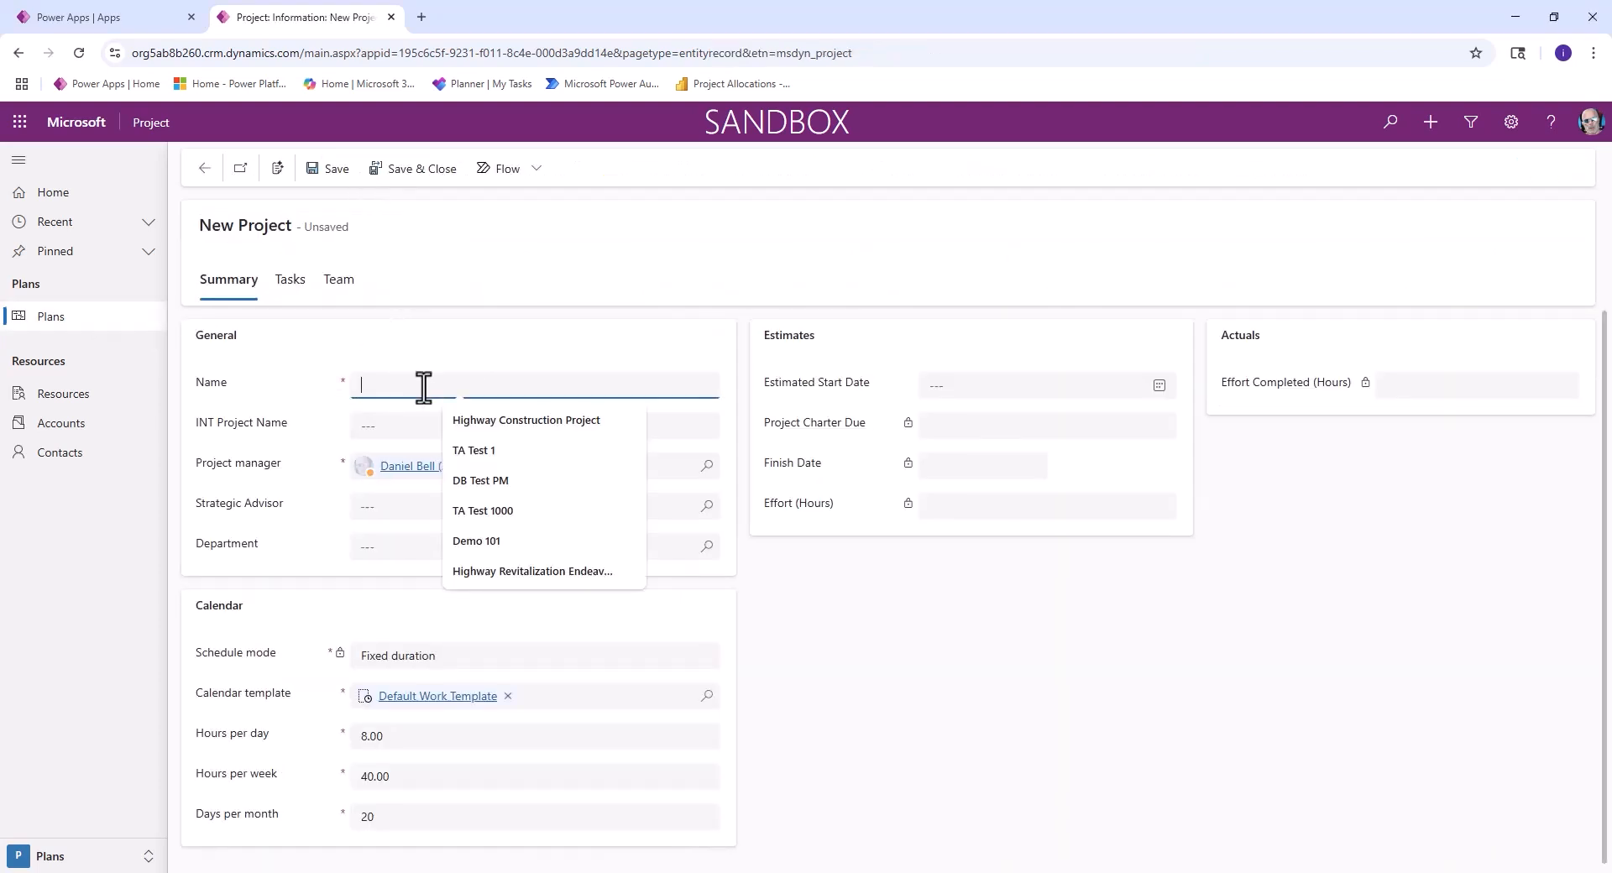
type("TA Te")
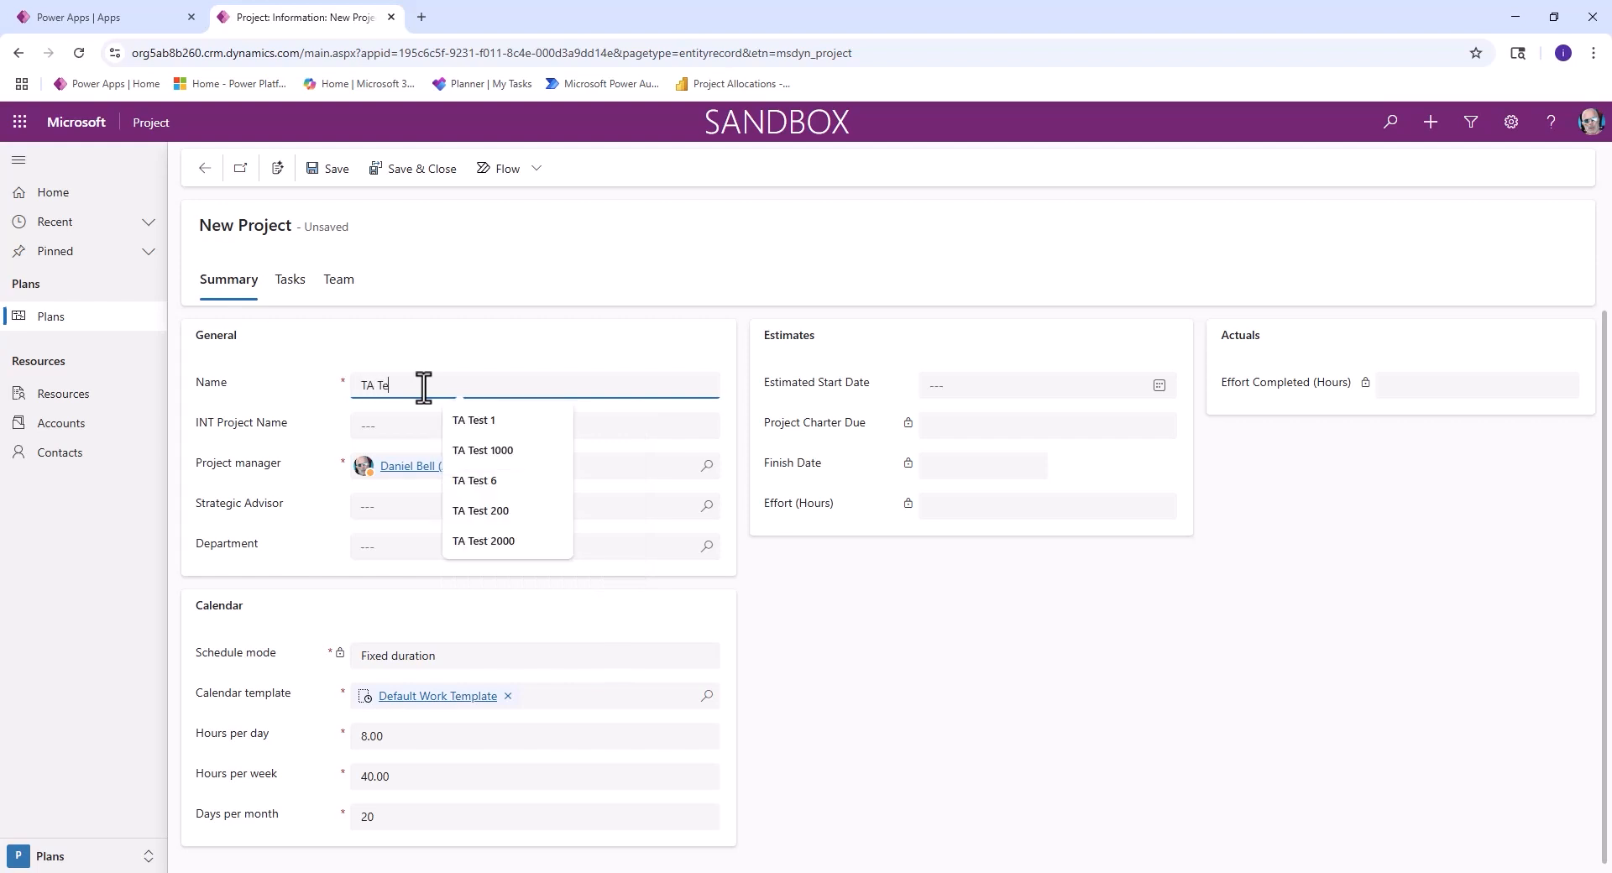
type("st 100")
key("Tab")
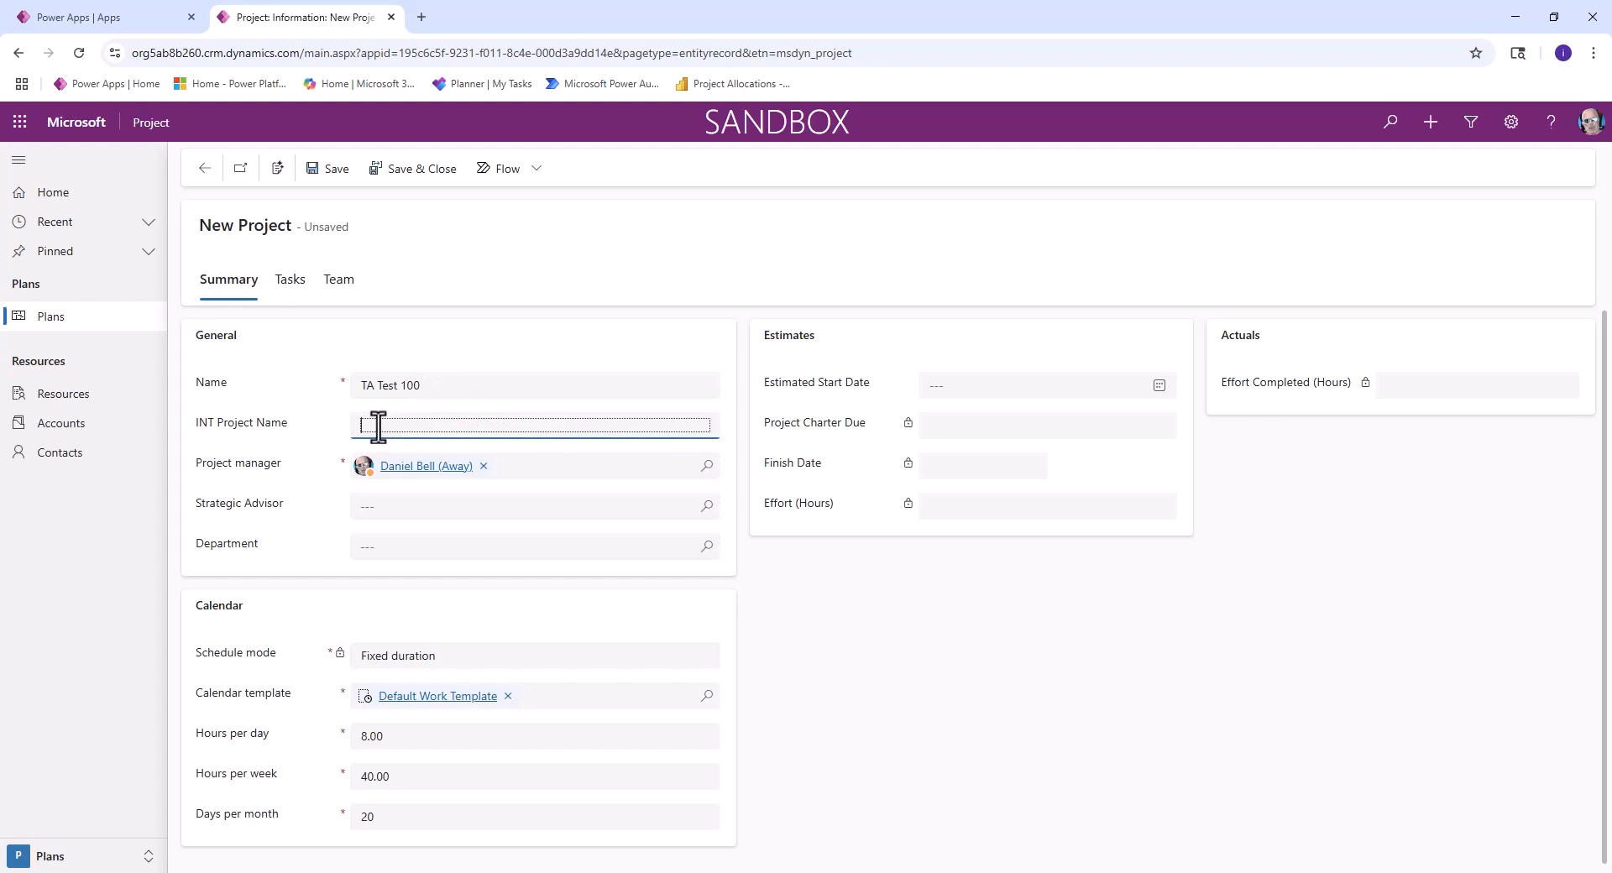
left_click(328, 169)
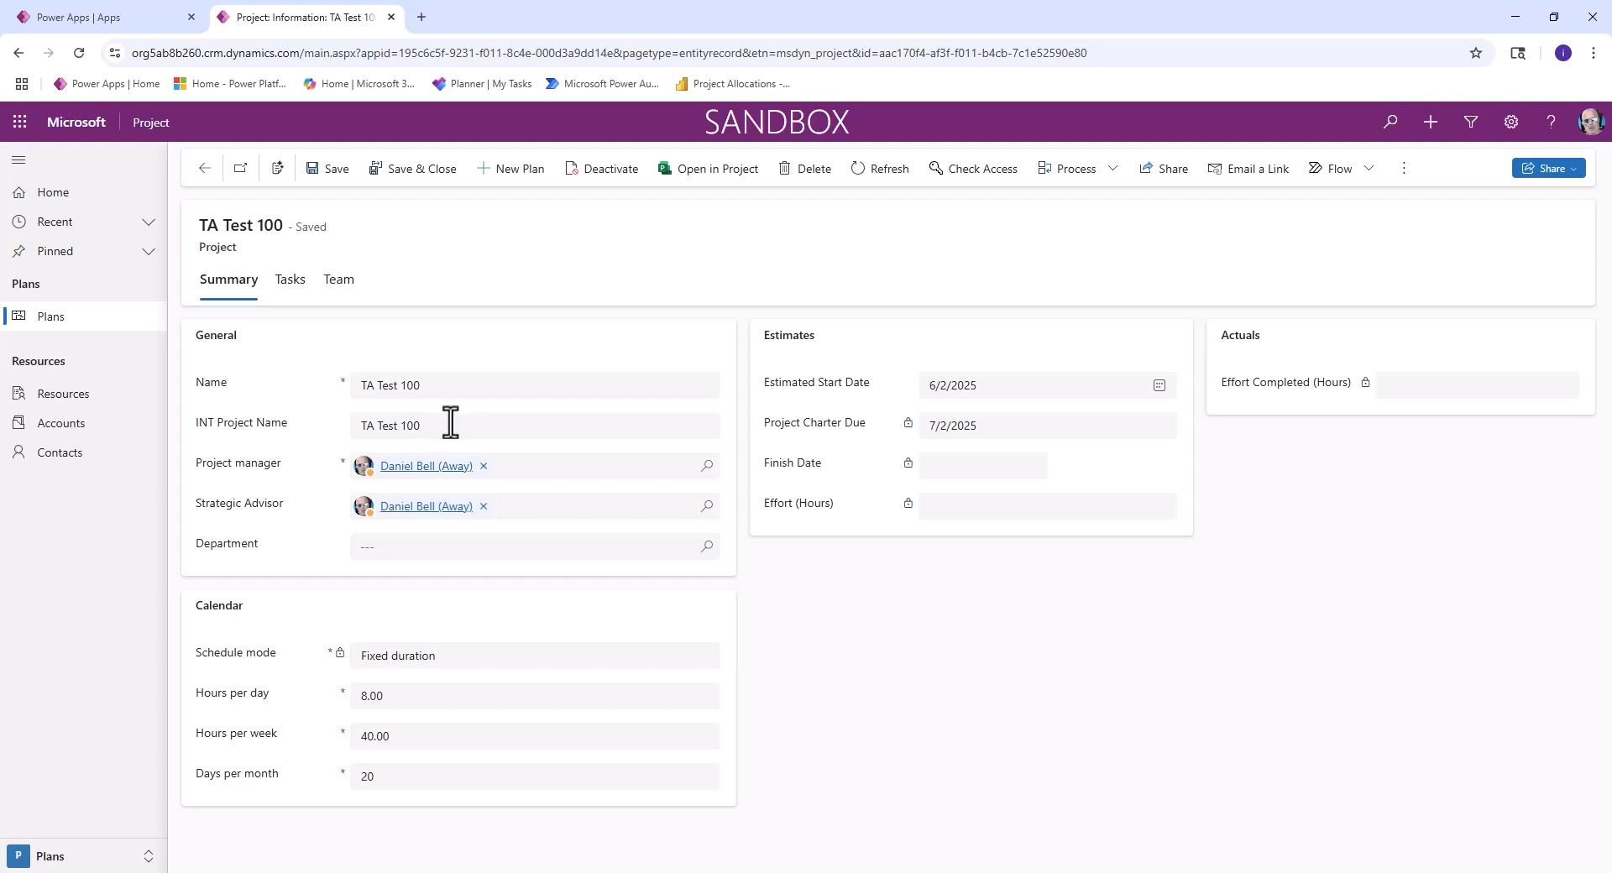
- Save and close the new plan, and reopen TA Test 100 to check its INT Project Name
left_click(408, 171)
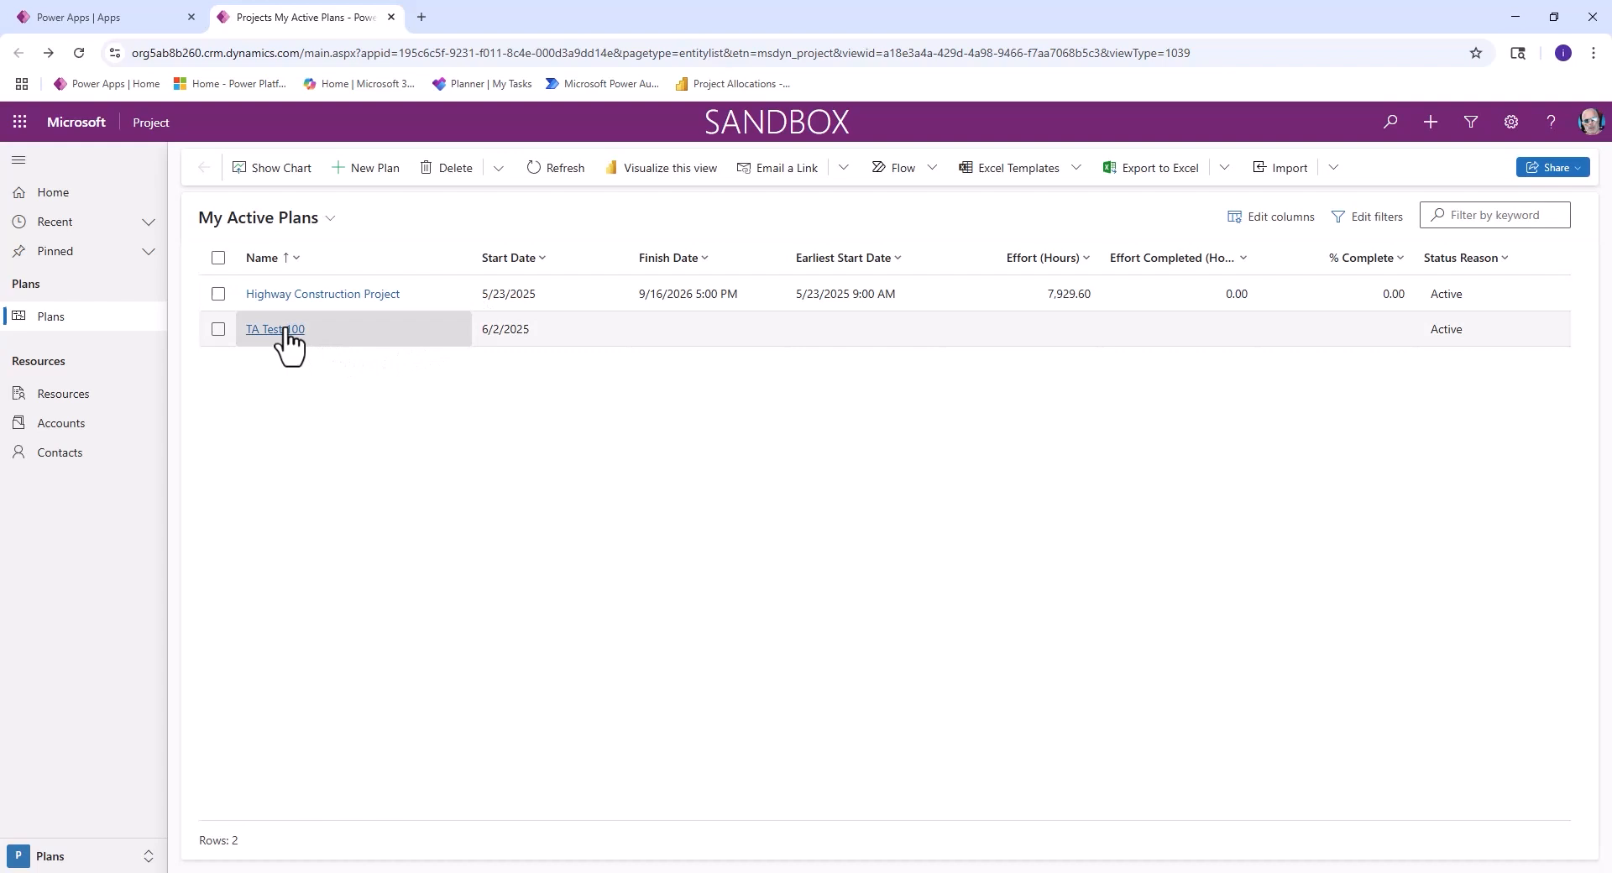
left_click(288, 345)
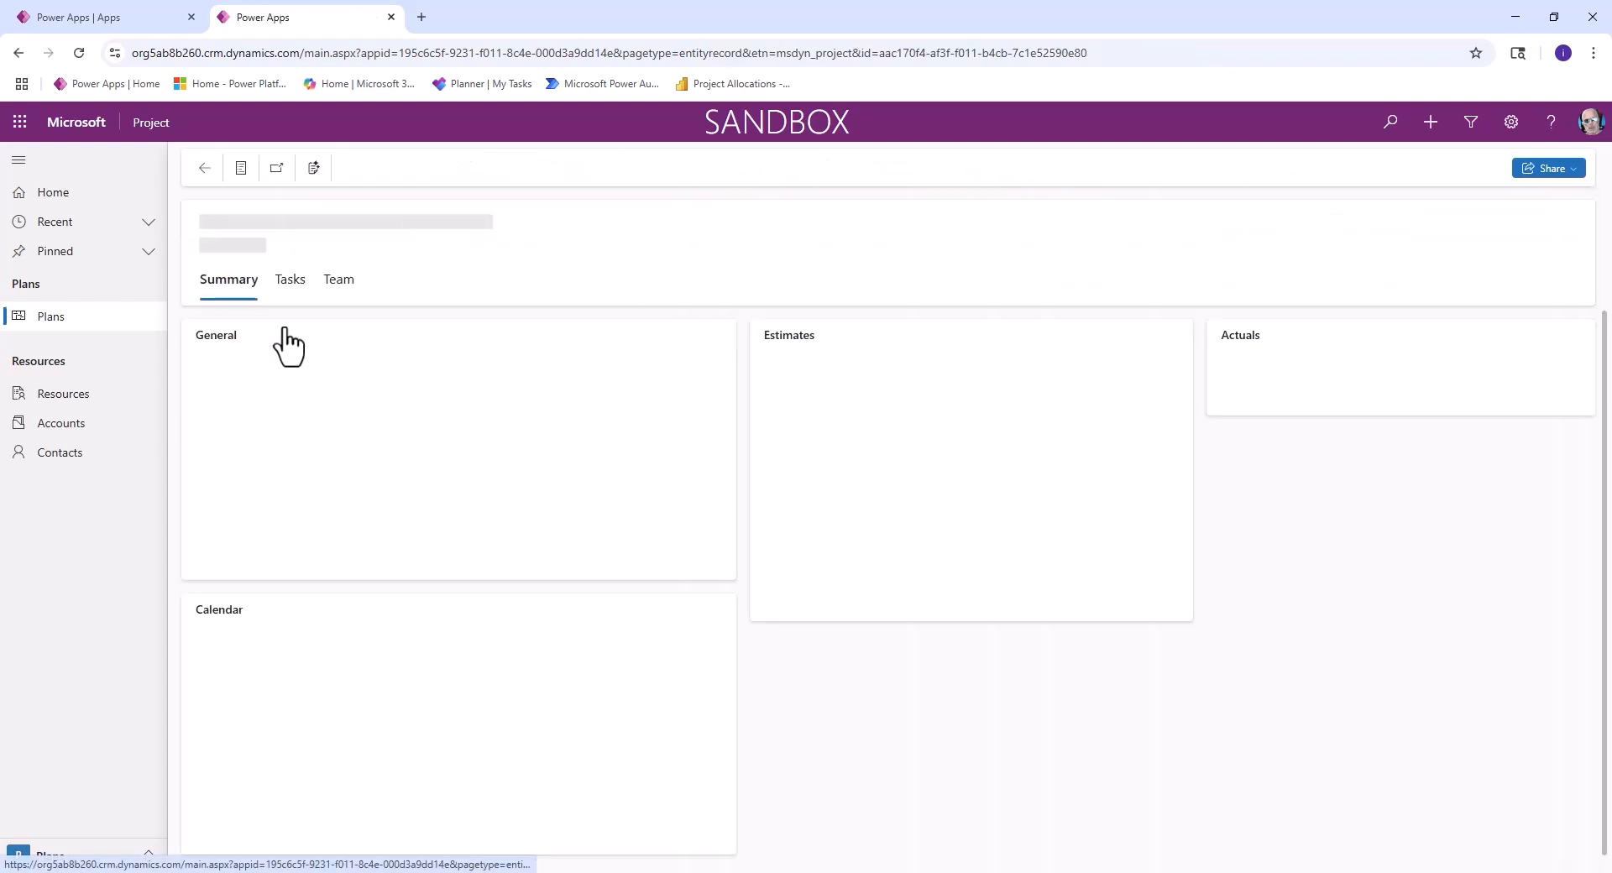
left_click_drag(471, 426, 344, 443)
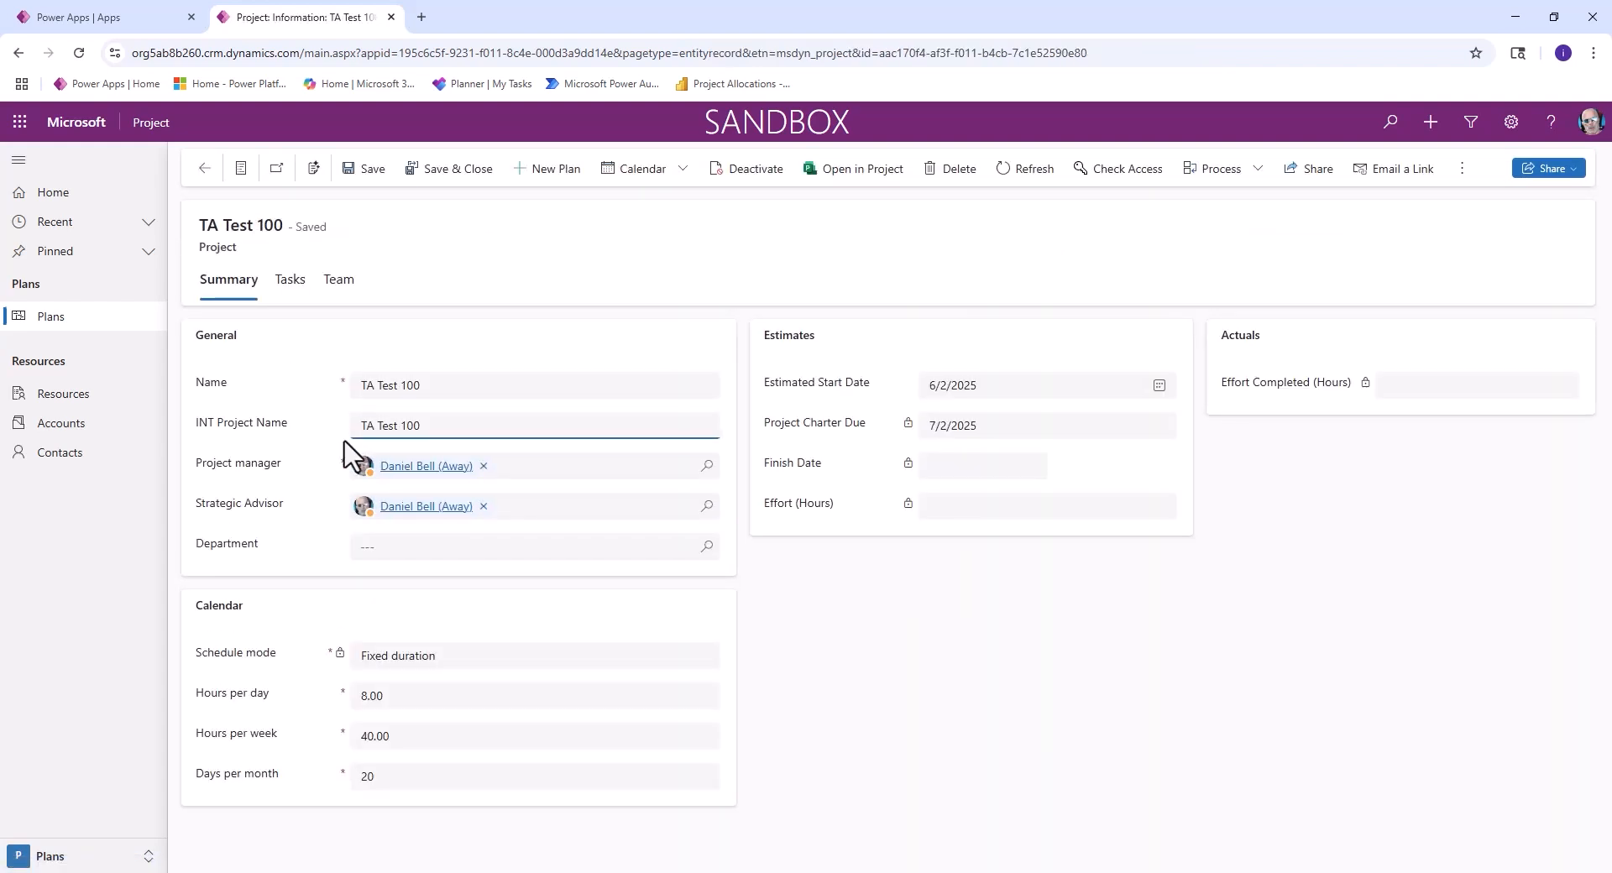
- Change the INT Project Name to "INTEGENT TA Test 100" and save the record
type("int")
key("BackSpace")
key("BackSpace")
key("BackSpace")
type("INT")
key("BackSpace")
type("EGENT")
left_click(361, 172)
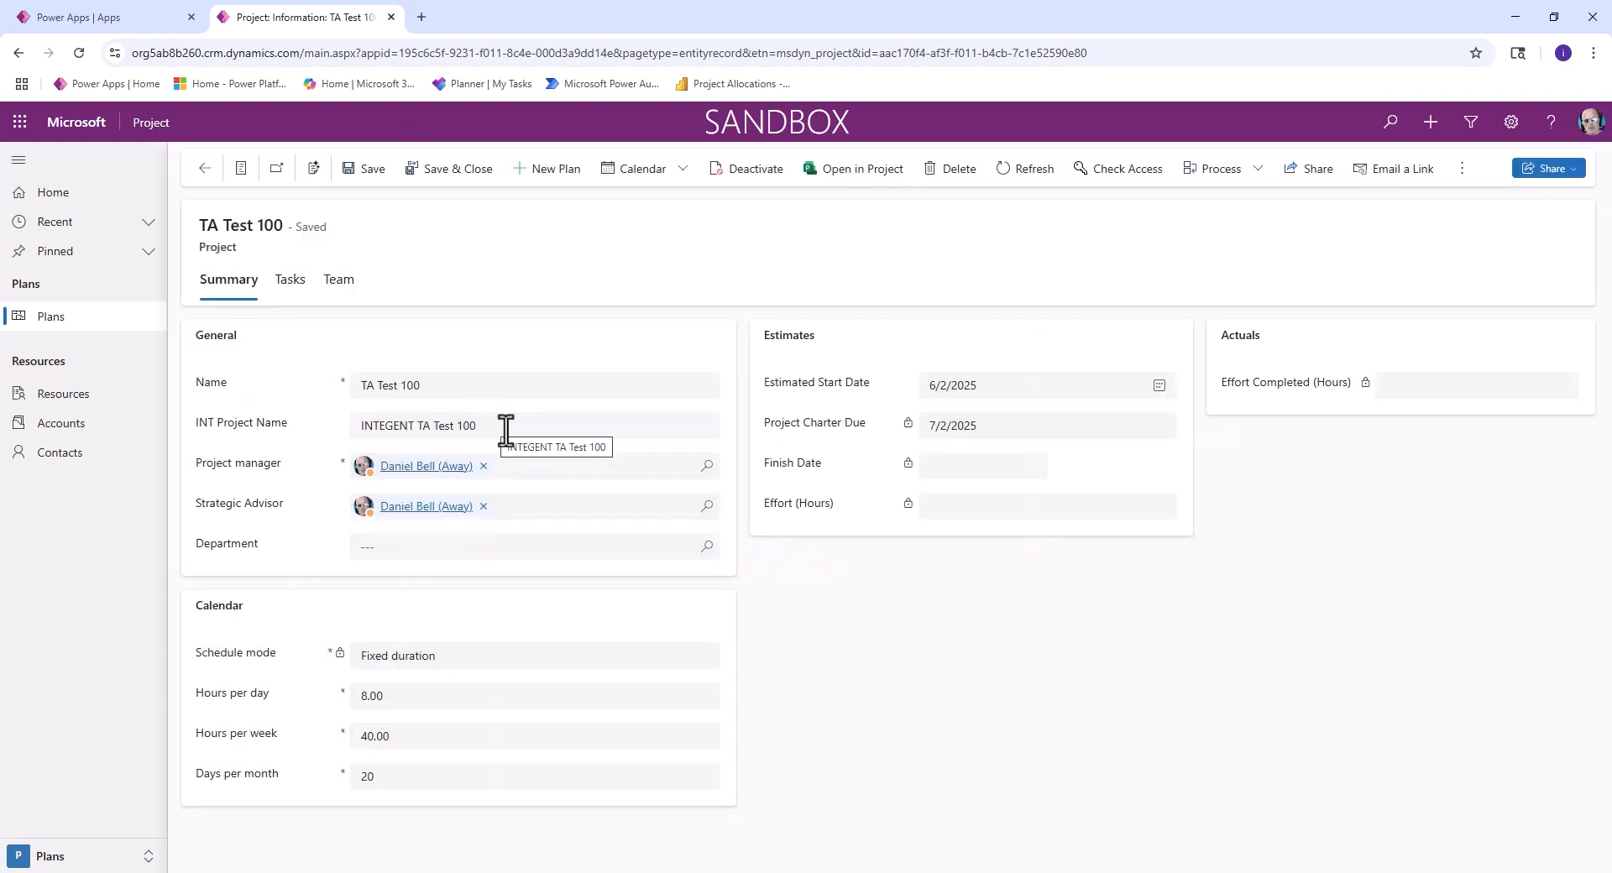
- Check the edited INT Project Name against the Name, including after saving, closing and reopening TA Test 100 from the plan list
left_click_drag(508, 428, 329, 438)
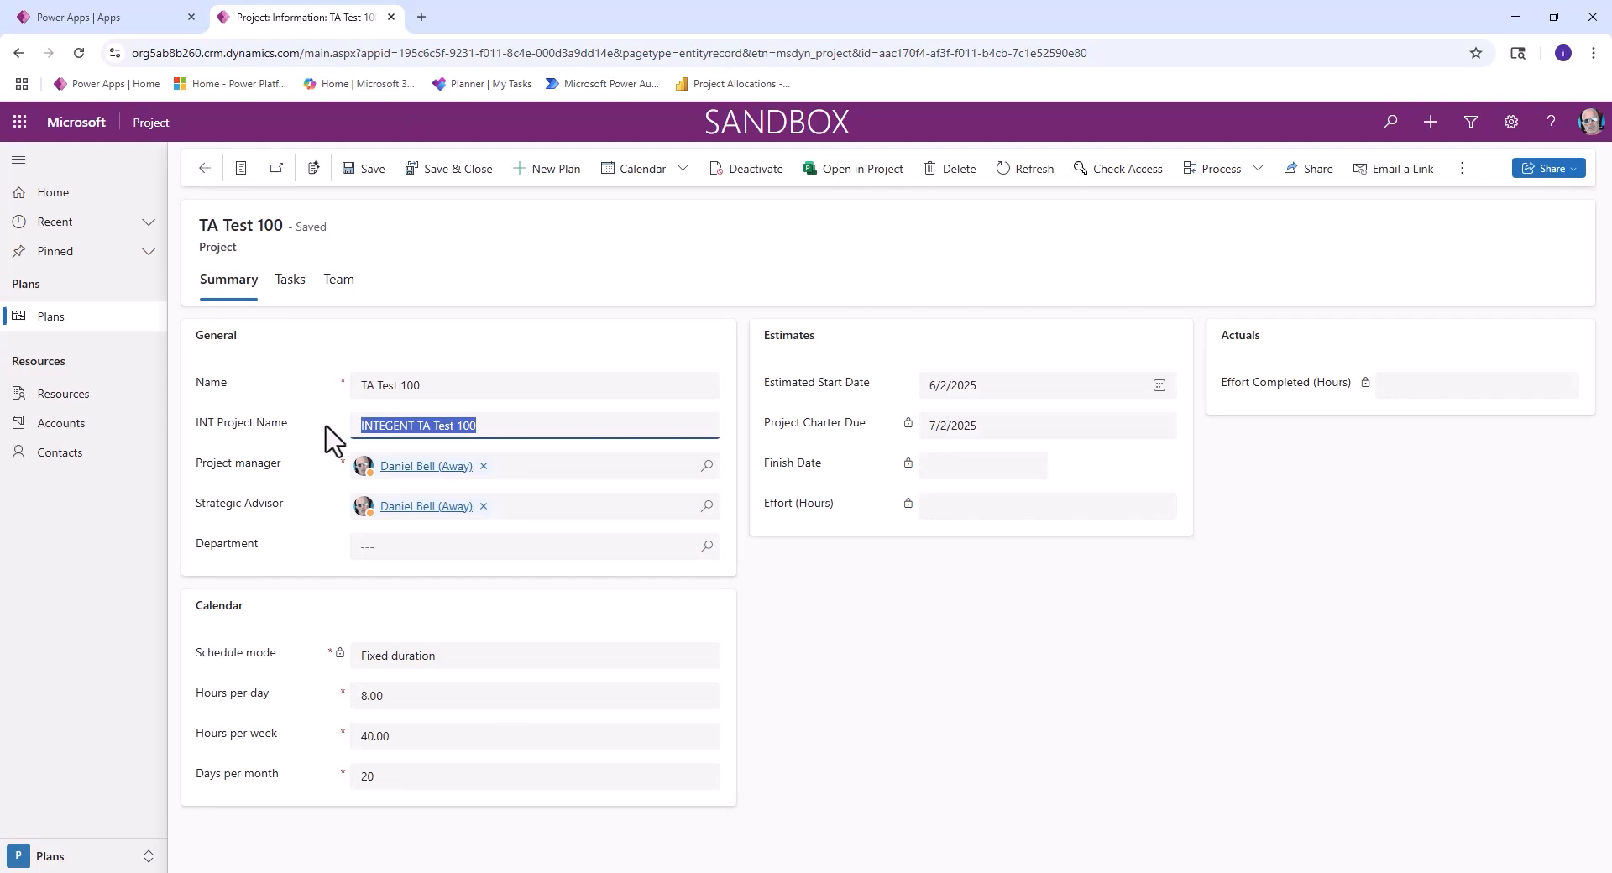
left_click(403, 428)
left_click(494, 424)
left_click_drag(475, 425, 349, 424)
left_click(529, 432)
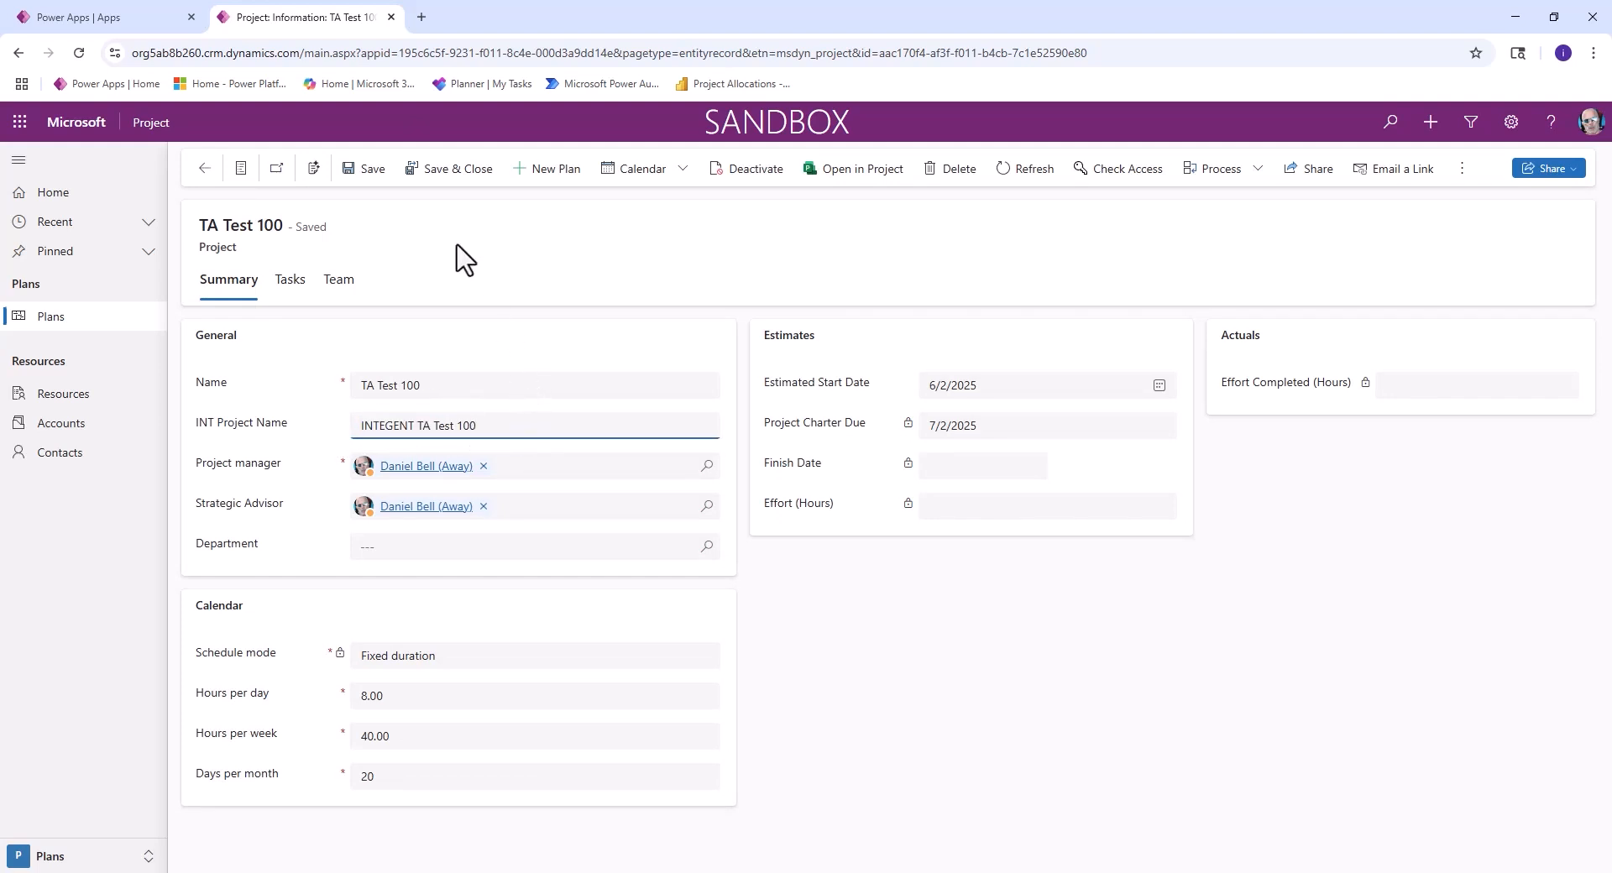
left_click(439, 171)
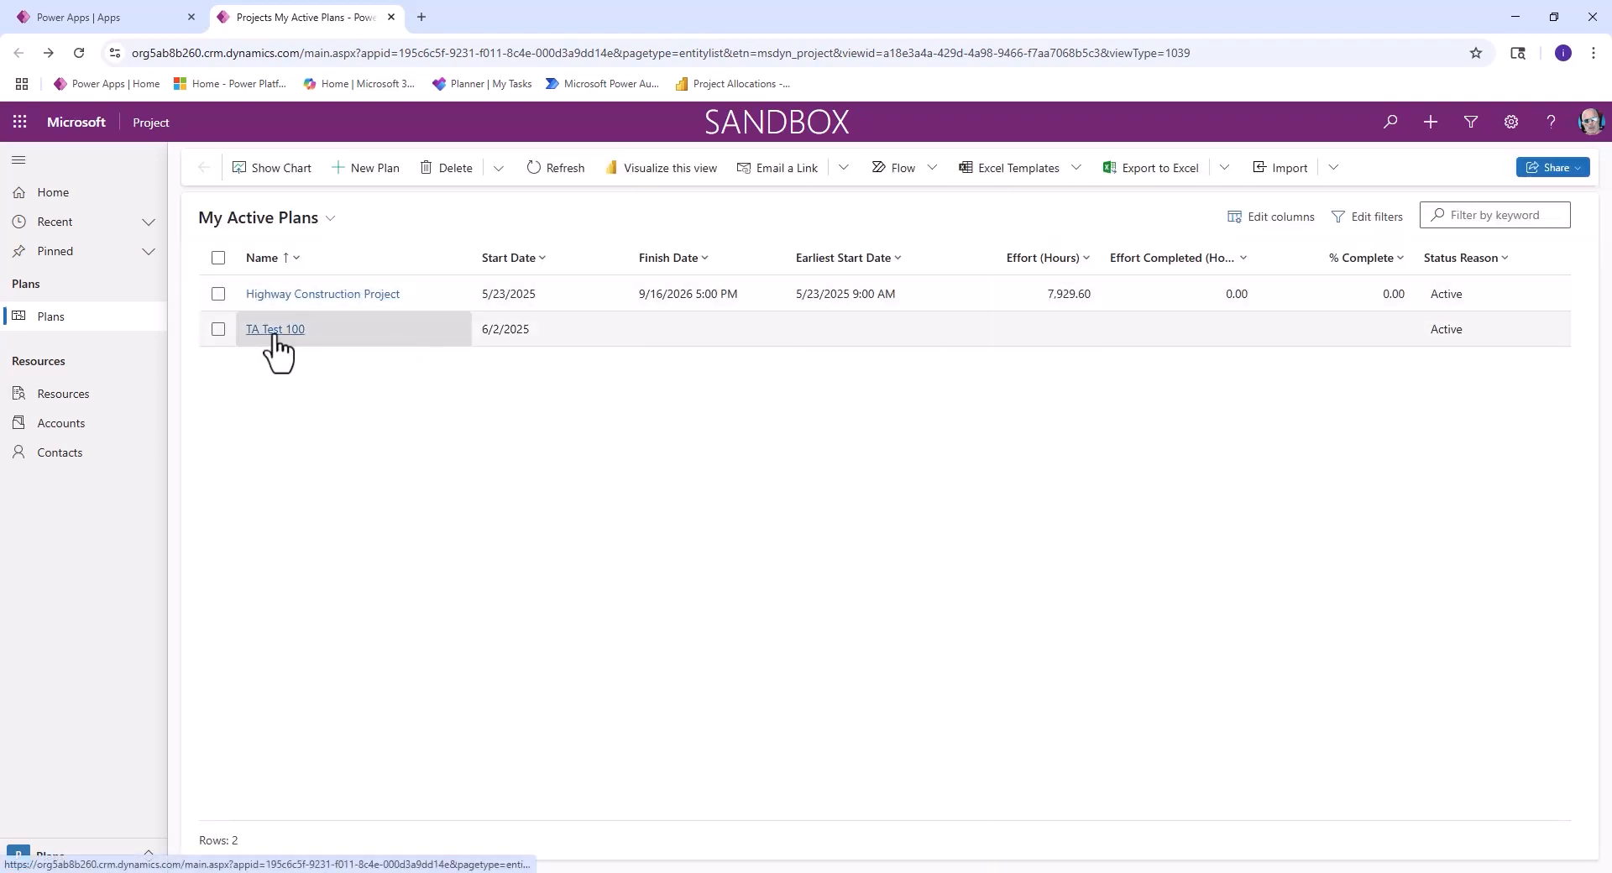
left_click(274, 330)
left_click_drag(496, 424, 360, 426)
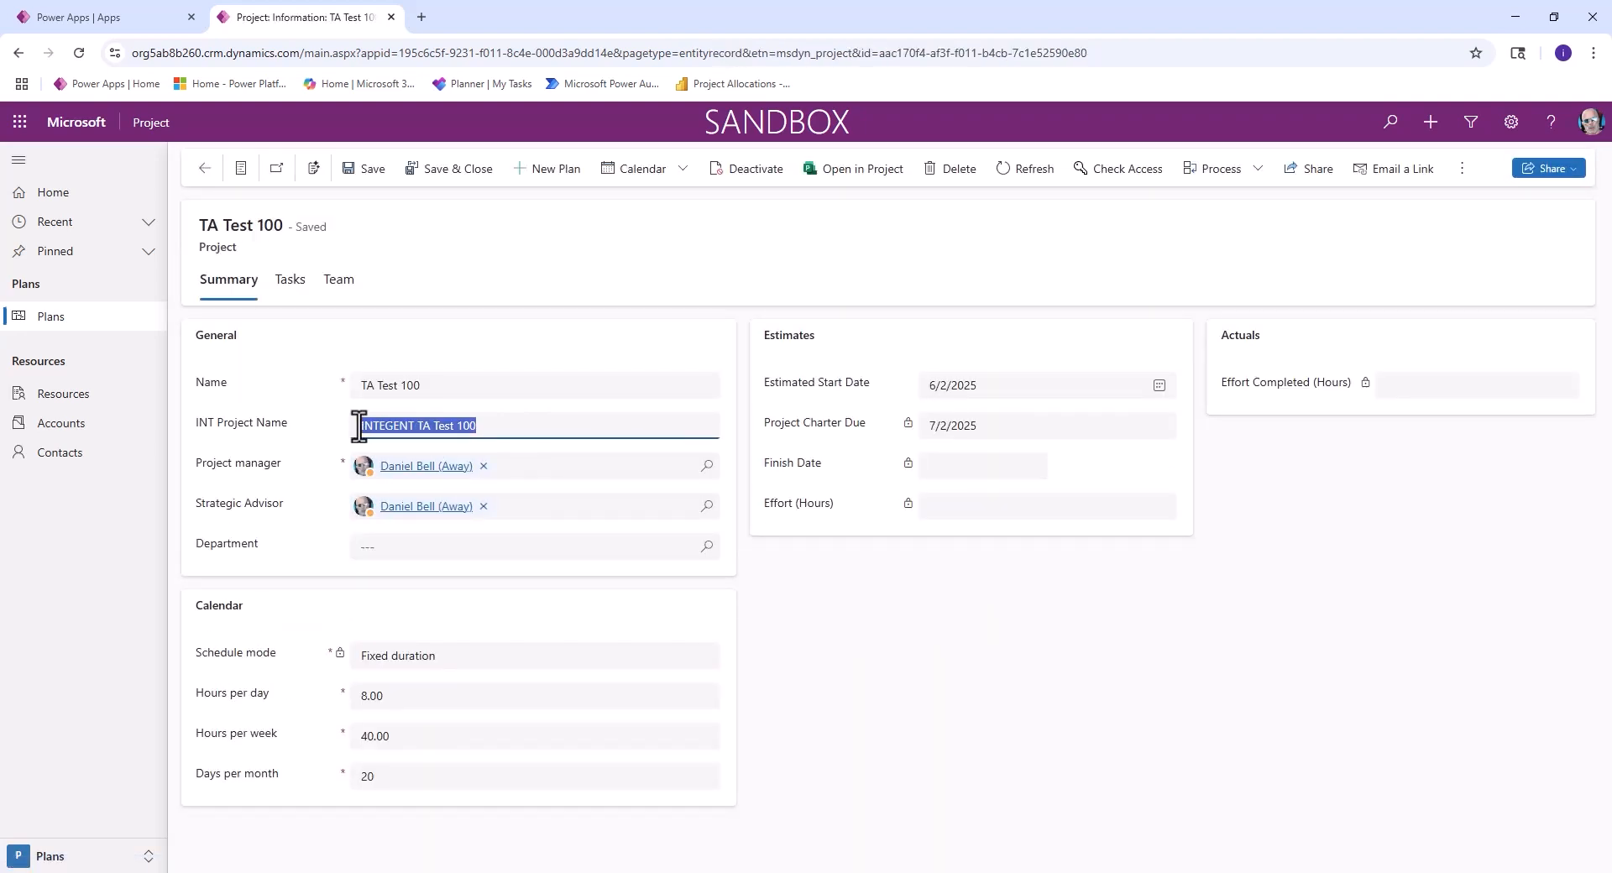
left_click(565, 423)
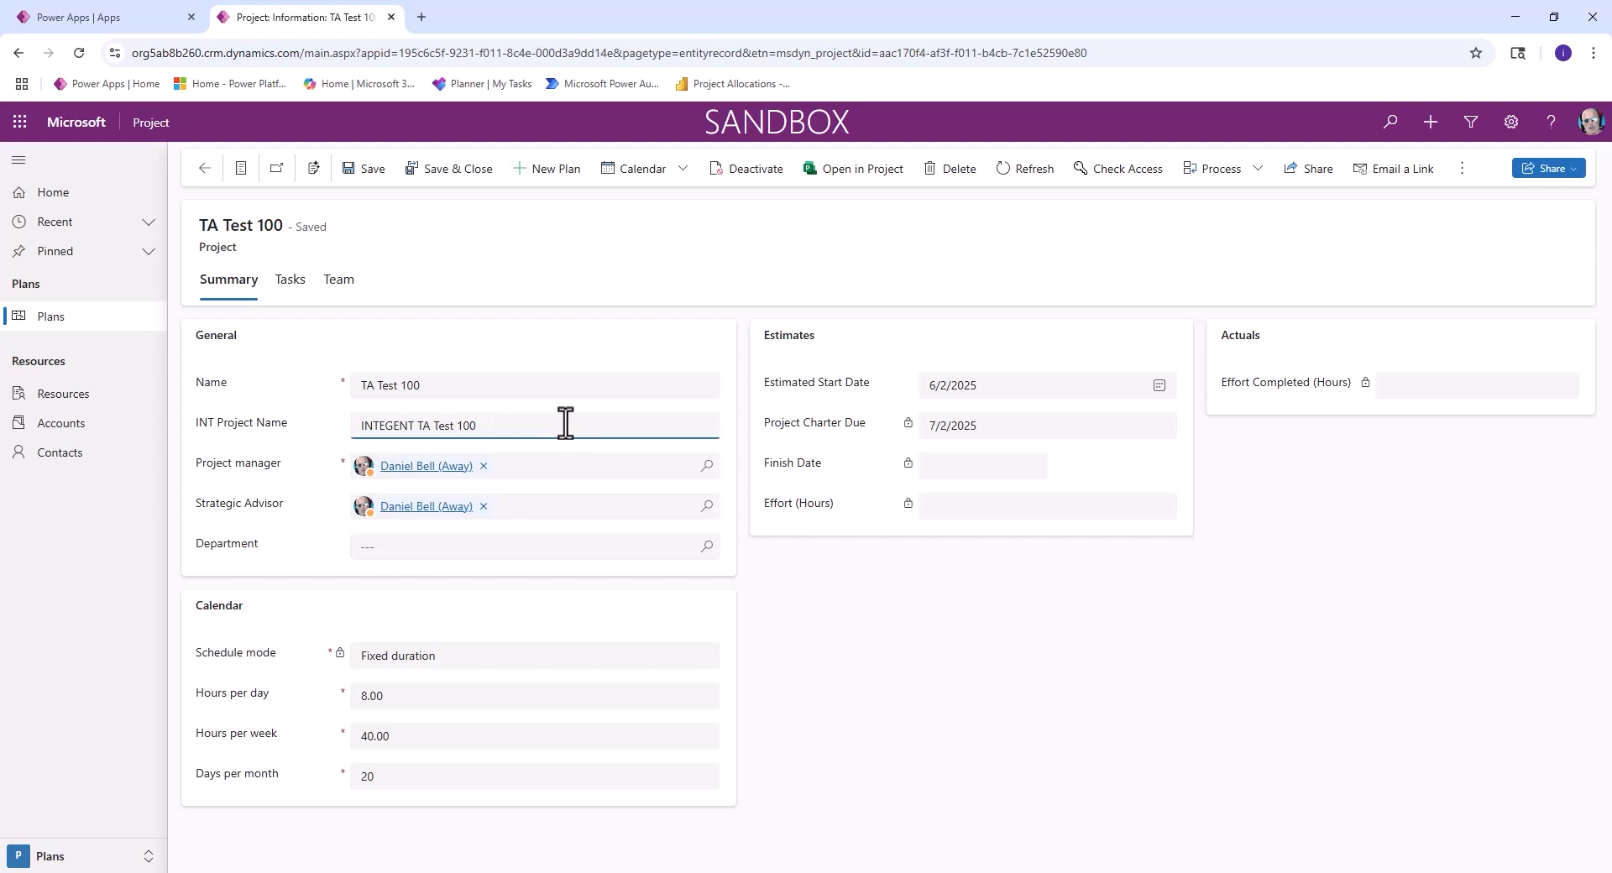